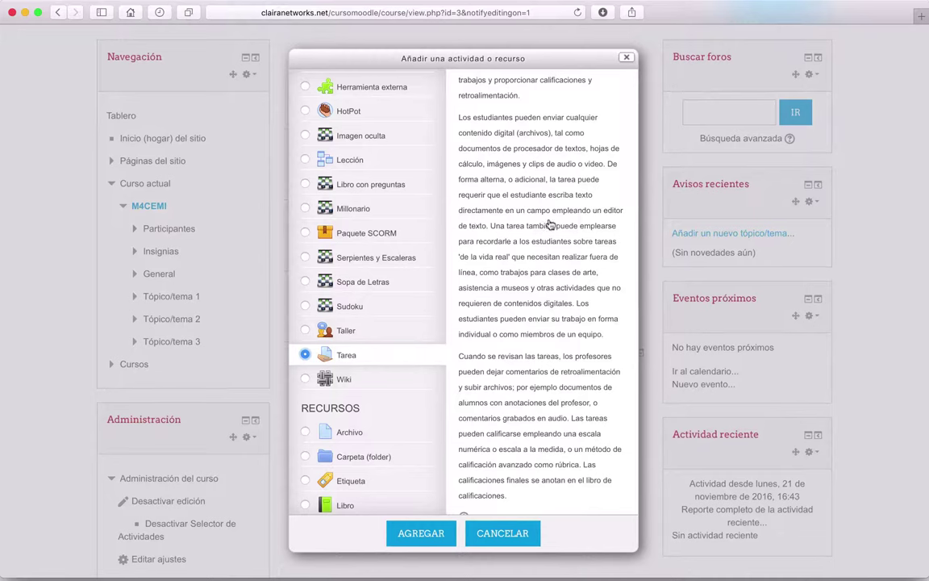
Read through the Tarea activity's description and add a Tarea to Tópico/tema 3
scroll(517, 255, "down", 1)
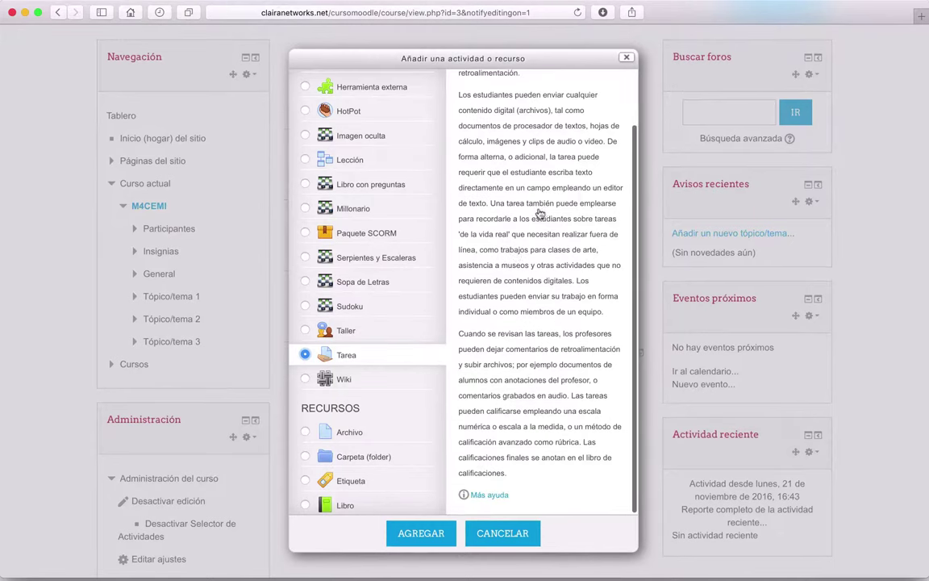
scroll(483, 212, "down", 1)
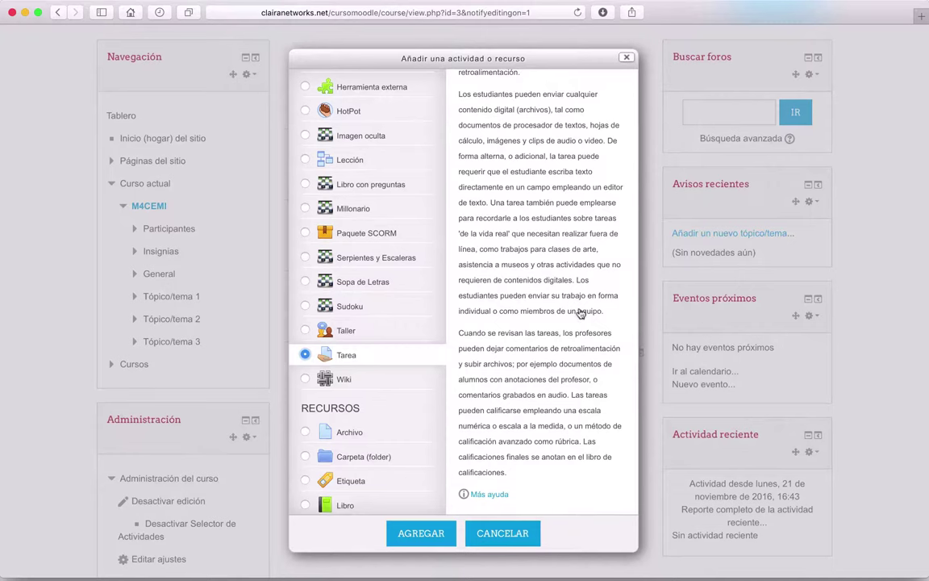
scroll(576, 312, "down", 2)
scroll(516, 323, "down", 2)
left_click(421, 533)
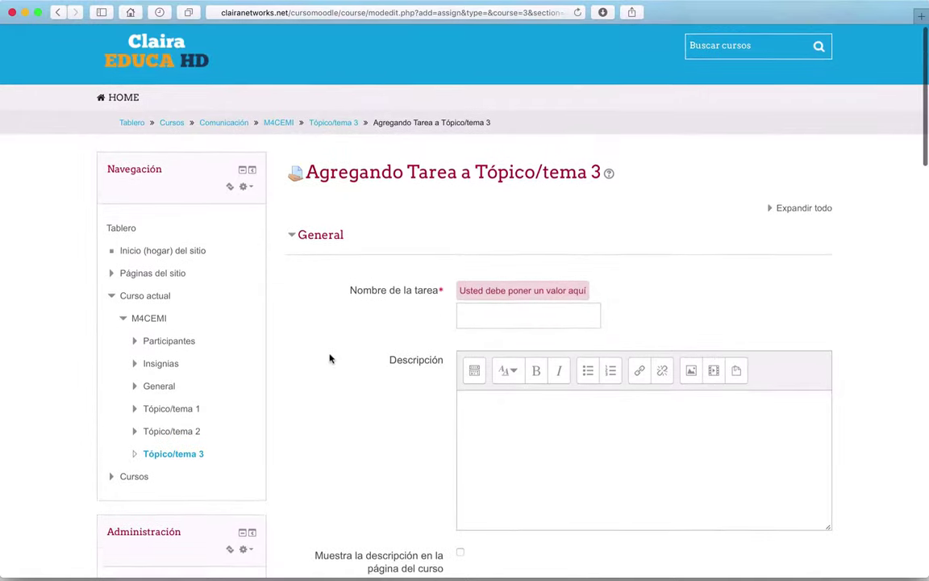
Name the assignment "Tarea 1. Ramas del diseño gráfico"
scroll(330, 358, "down", 2)
scroll(369, 331, "down", 7)
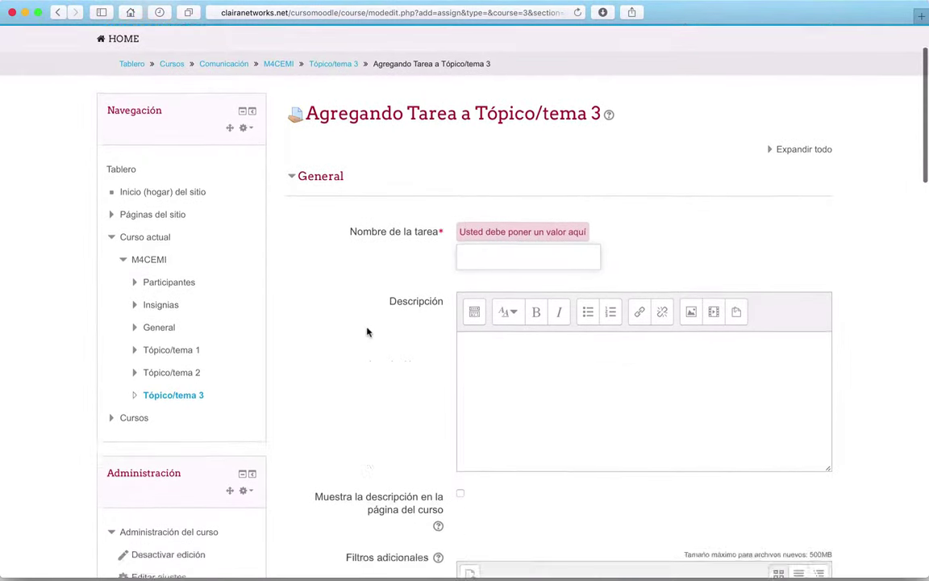
scroll(366, 332, "up", 3)
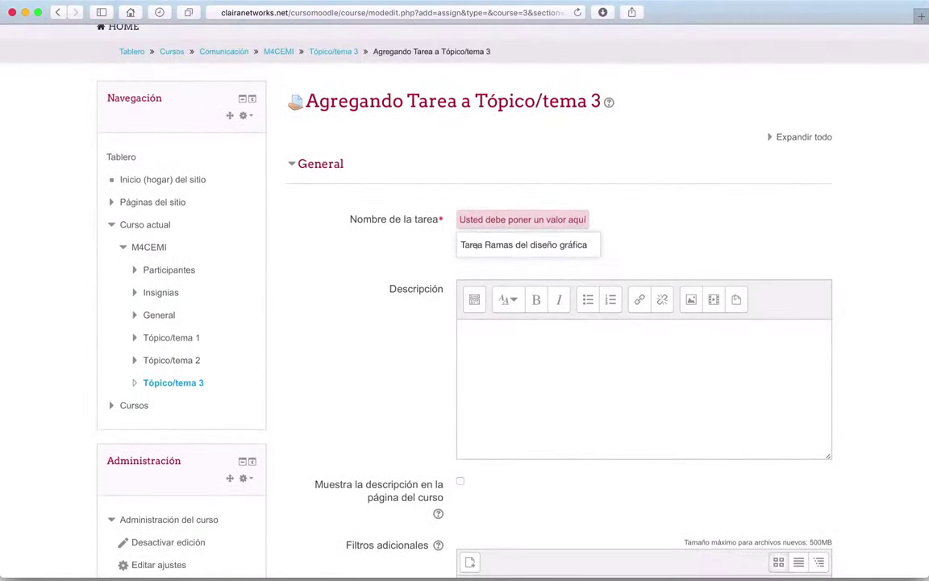
left_click(483, 244)
type("1.")
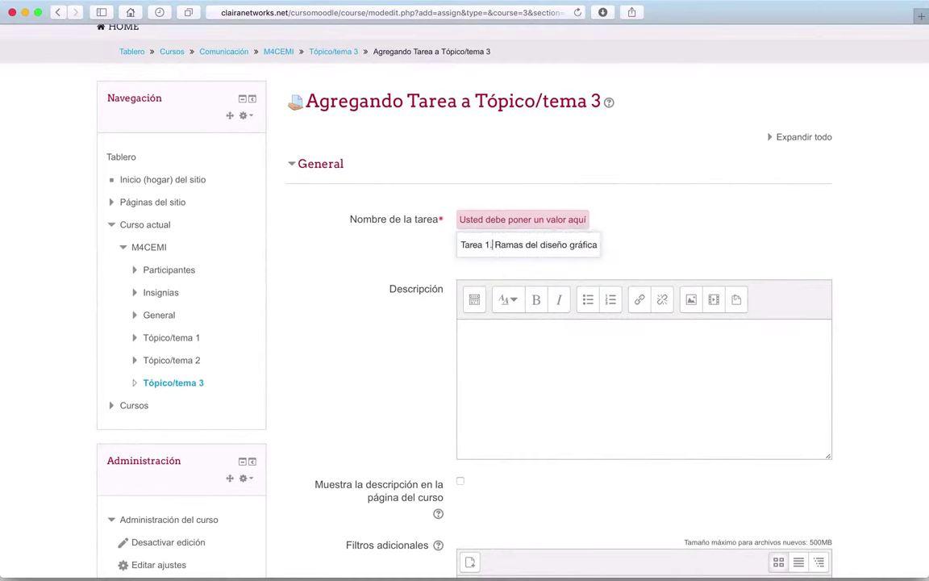
key("BackSpace")
type("o")
Describe the task in two Spanish paragraphs: research the graphic design branch Diseño en 3D and present it with Prezi; upload the generated Prezi file
left_click(560, 326)
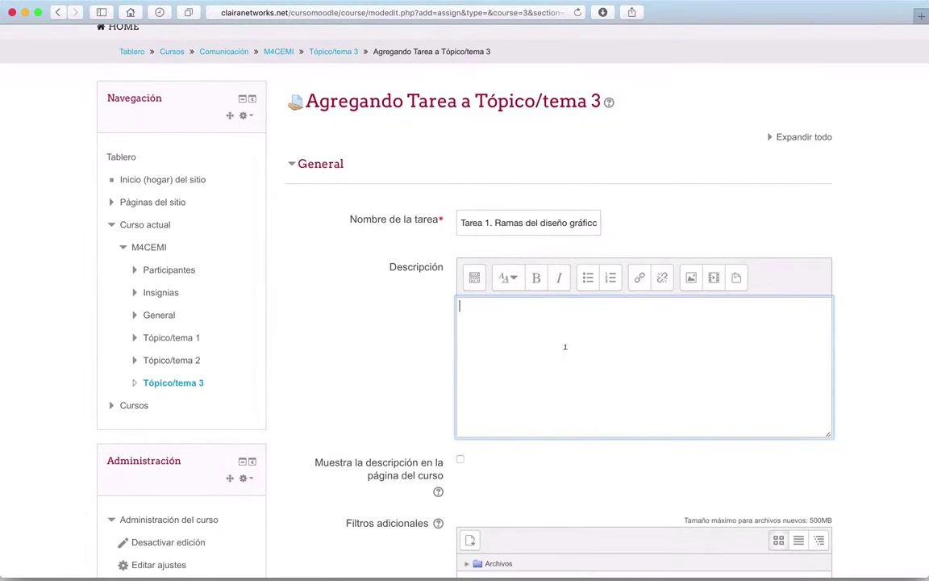
type("El estudiante realiza una investigación acerca de la rama del diseño gráfico llamada Diseño en 3D y utilizando el presentador de diapositivas Prezi realiza una exposición sobre dicho tema.")
key("Return")
type("El")
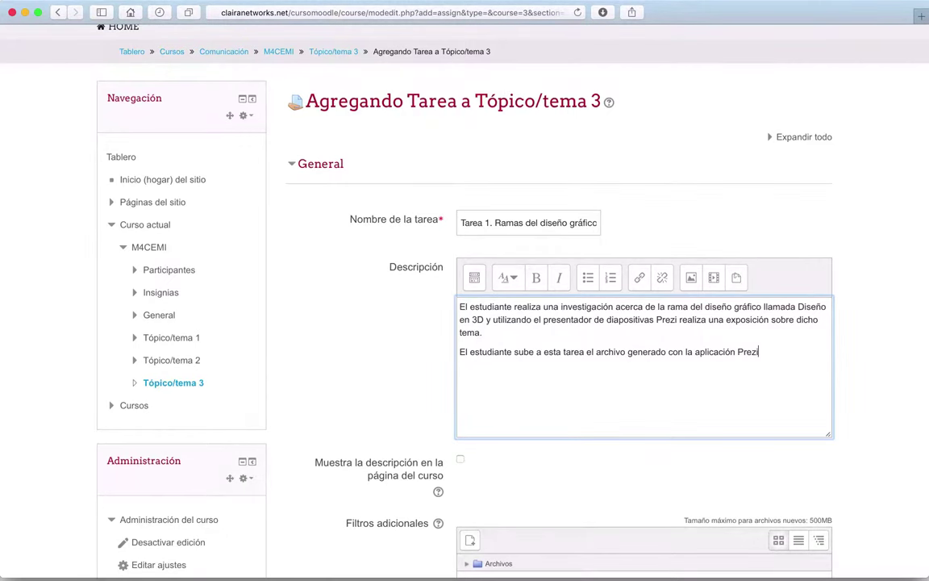
Open prezi.com in a new browser tab
key("super+t")
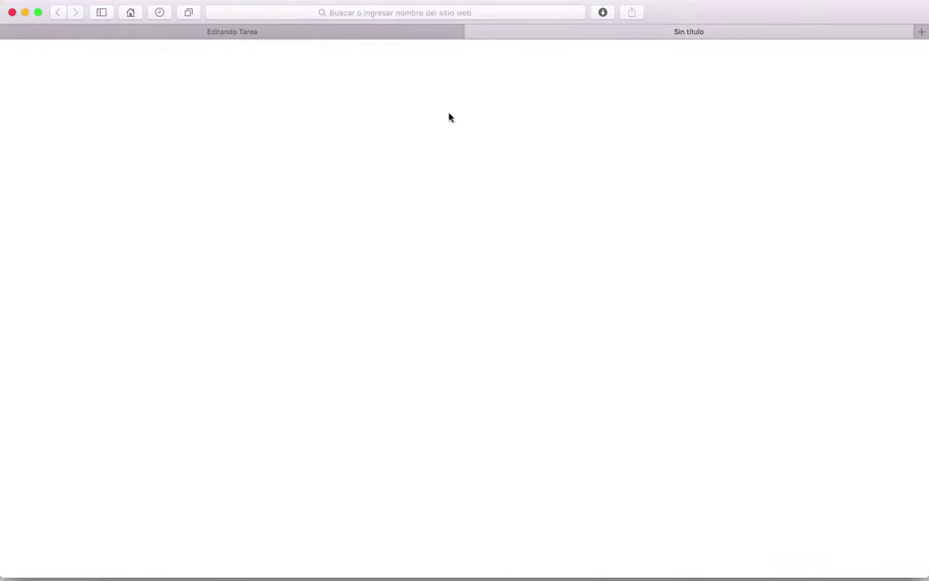
left_click(377, 14)
type("prezi.com")
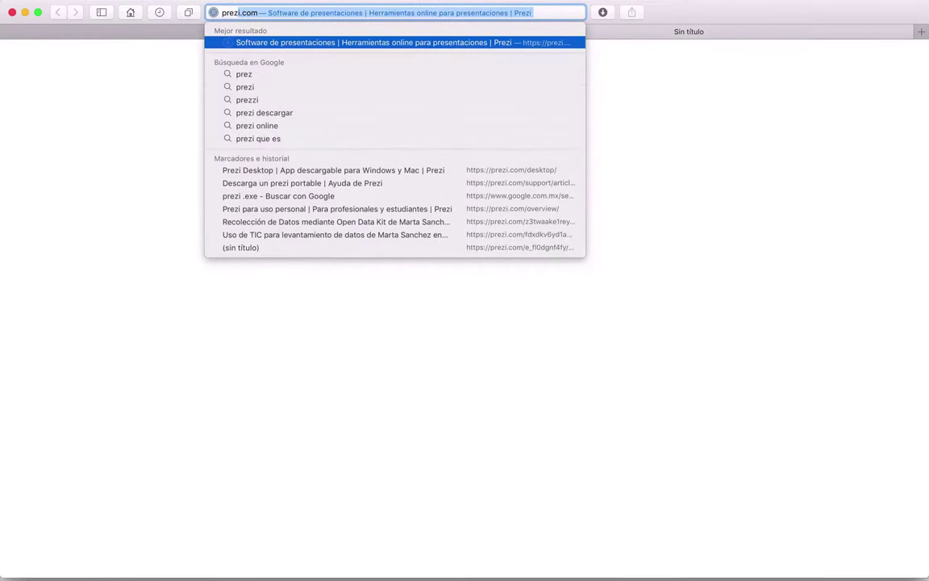
key("Return")
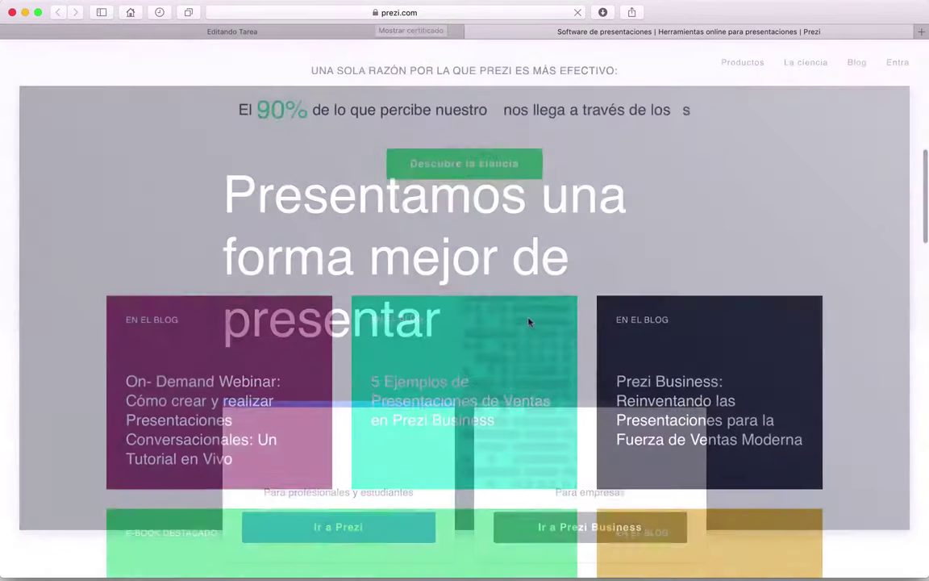
Look over the Prezi homepage's content and its options for professionals, students and companies
scroll(529, 322, "down", 5)
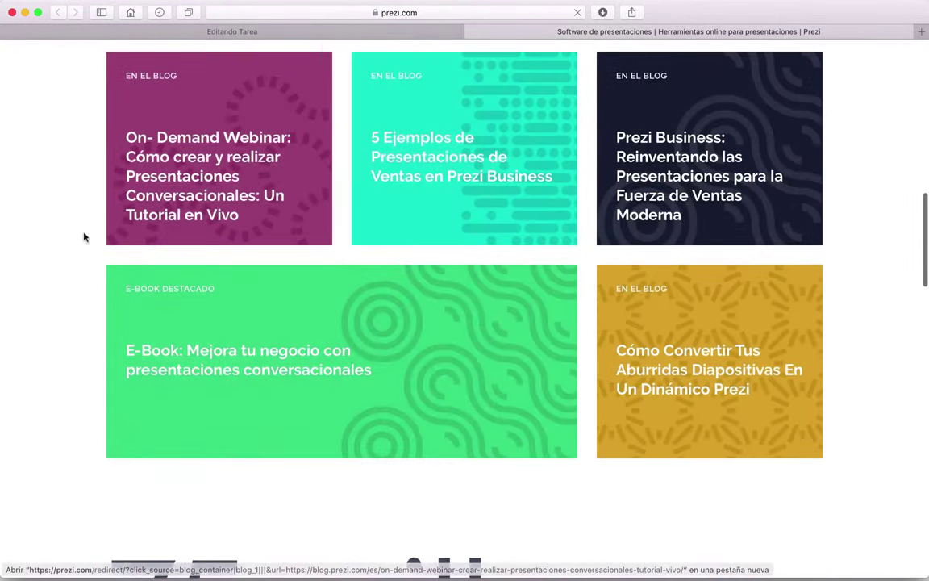
scroll(83, 237, "down", 5)
scroll(83, 237, "down", 8)
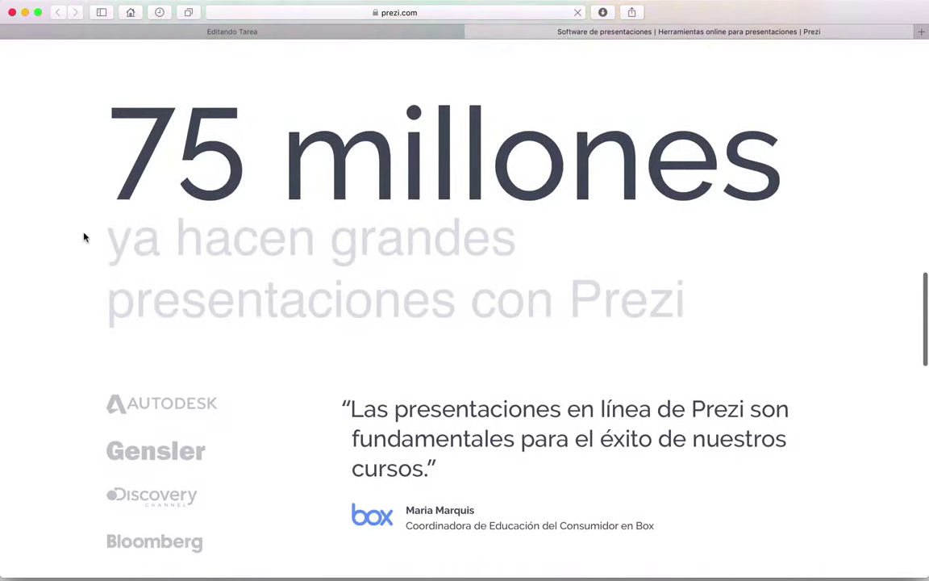
scroll(84, 237, "down", 4)
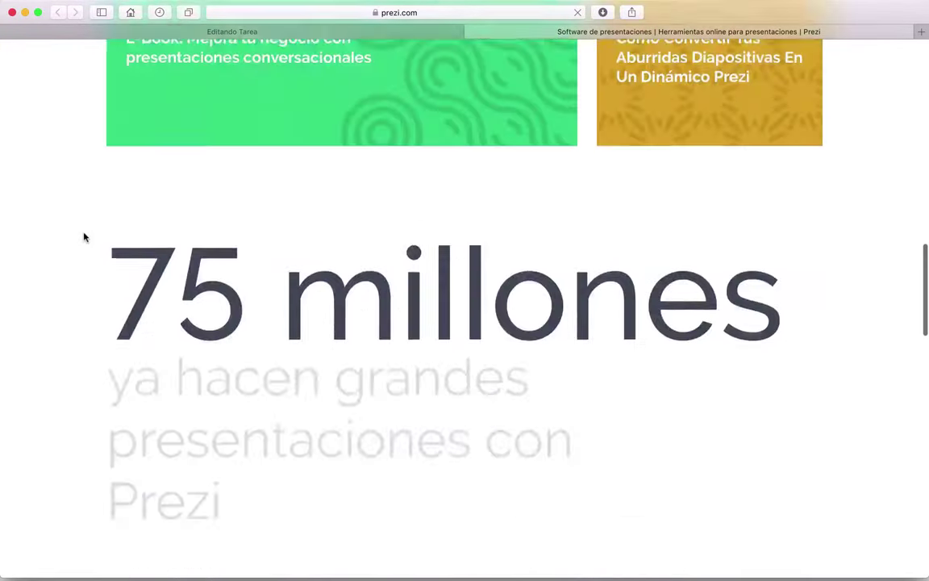
scroll(84, 237, "up", 15)
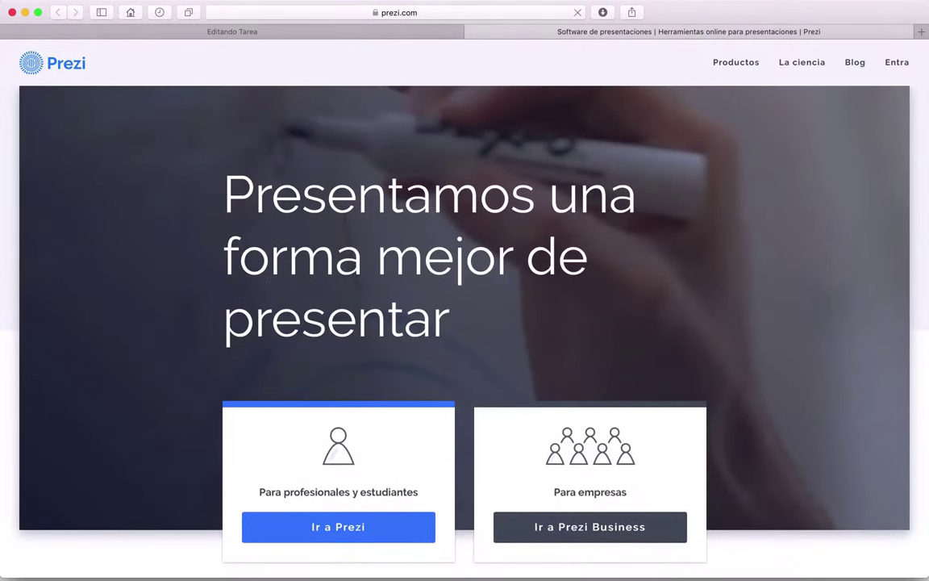
scroll(183, 248, "down", 3)
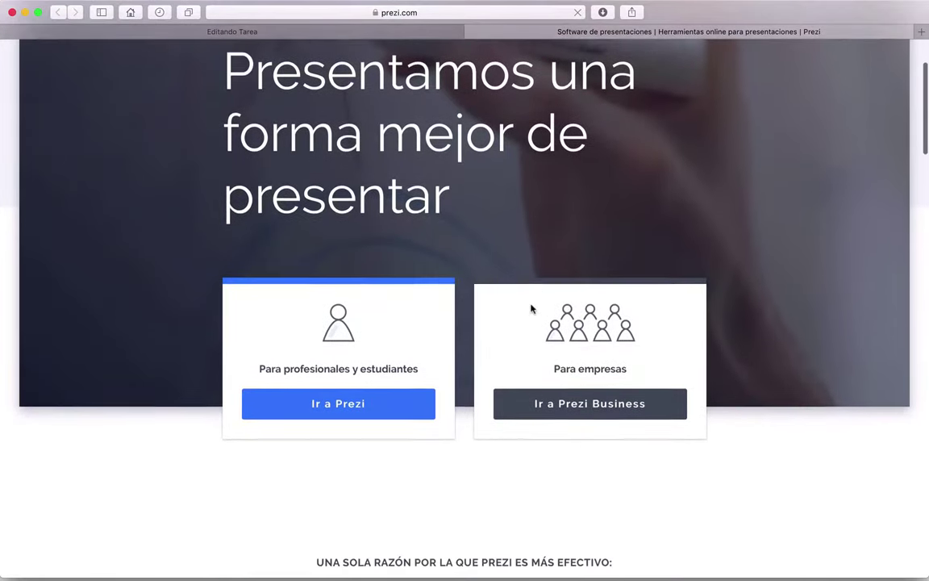
scroll(152, 305, "down", 3)
scroll(152, 305, "up", 5)
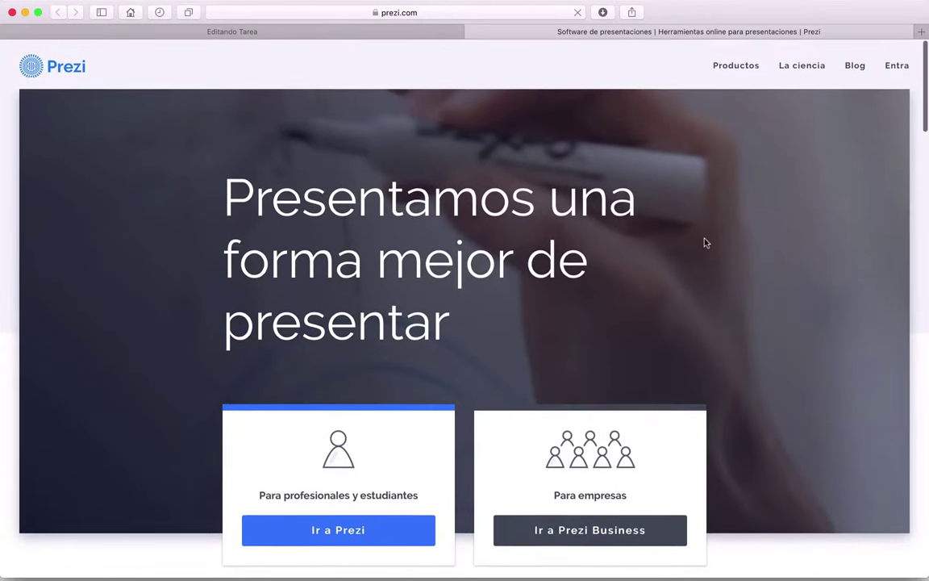
left_click(303, 36)
scroll(342, 375, "down", 5)
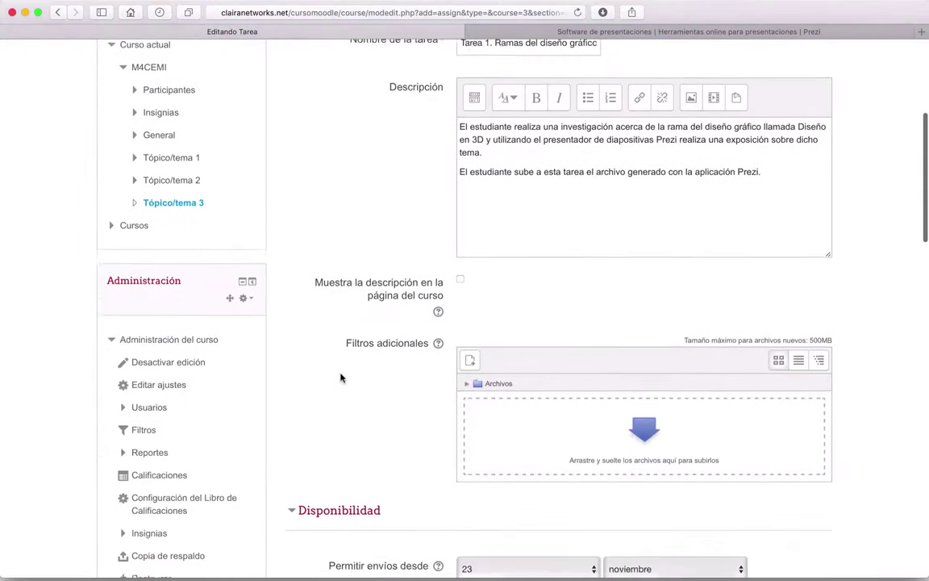
left_click(750, 144)
double_click(750, 145)
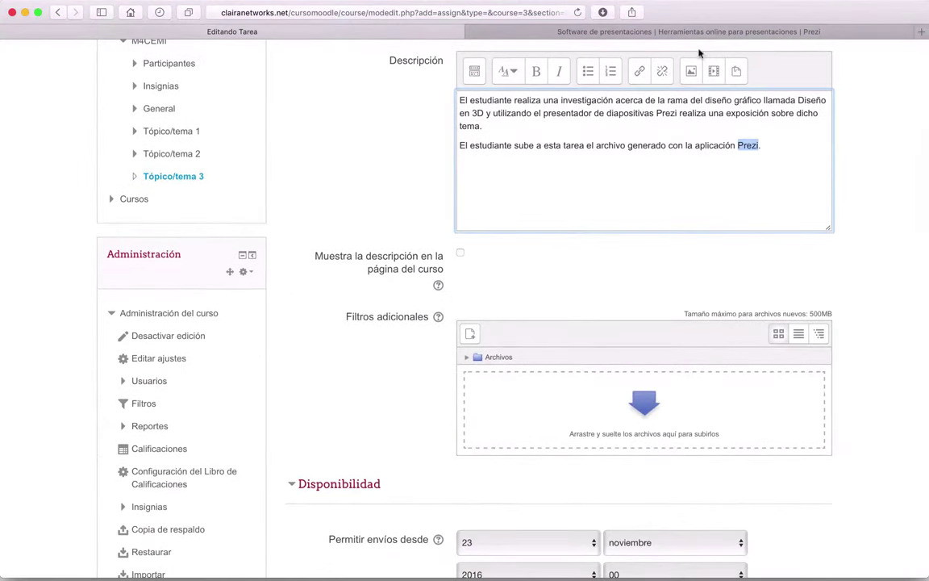
left_click(642, 32)
left_click(427, 15)
key("super+c")
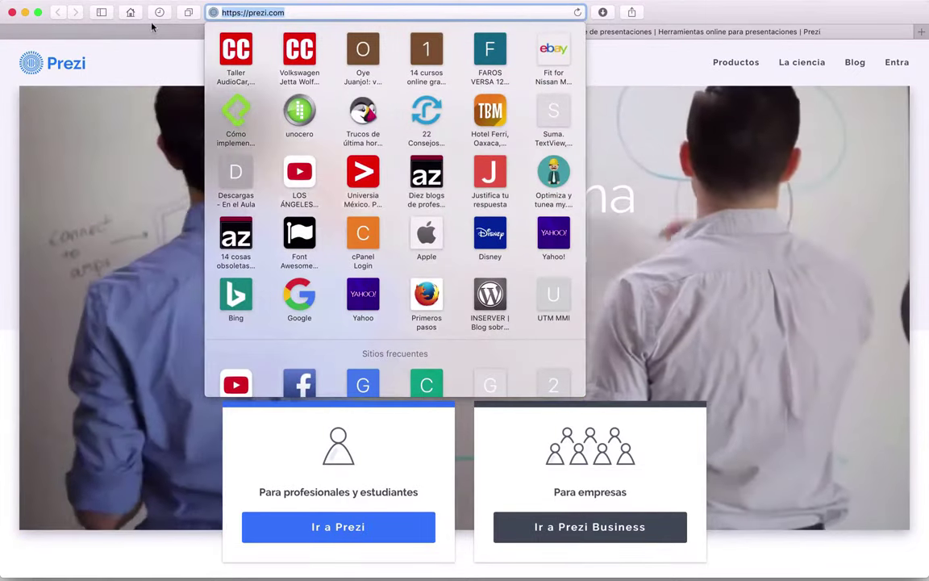
left_click(151, 29)
left_click(145, 29)
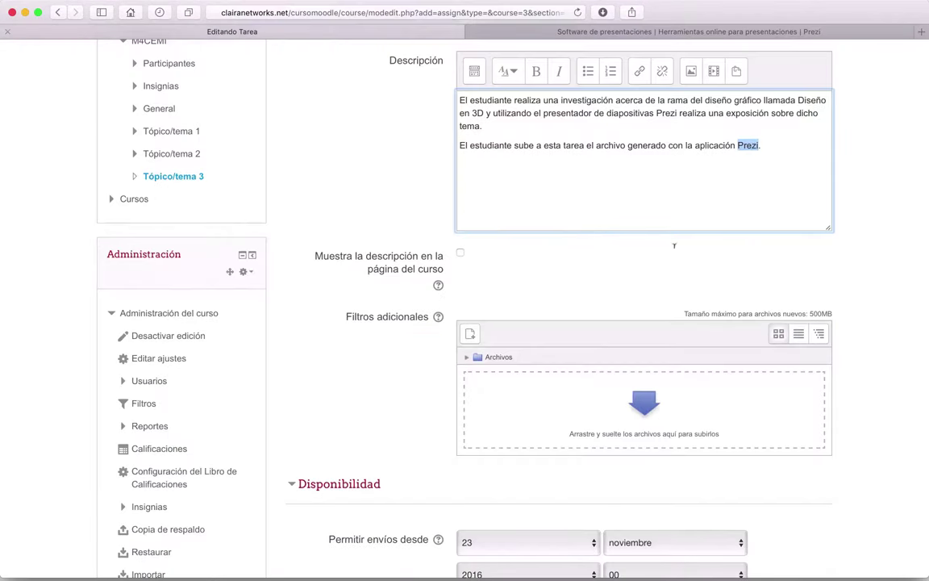
scroll(529, 265, "up", 3)
double_click(666, 164)
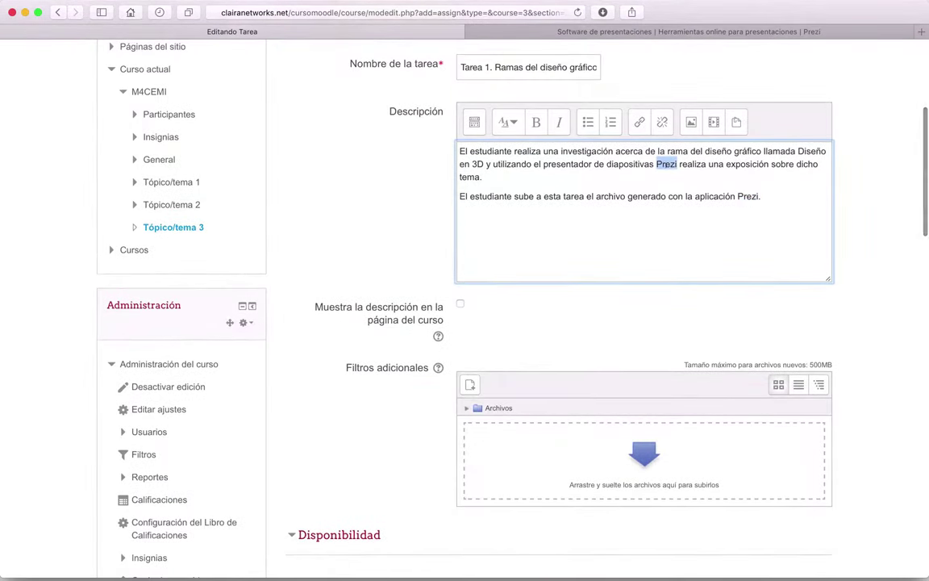
left_click(640, 125)
key("super+v")
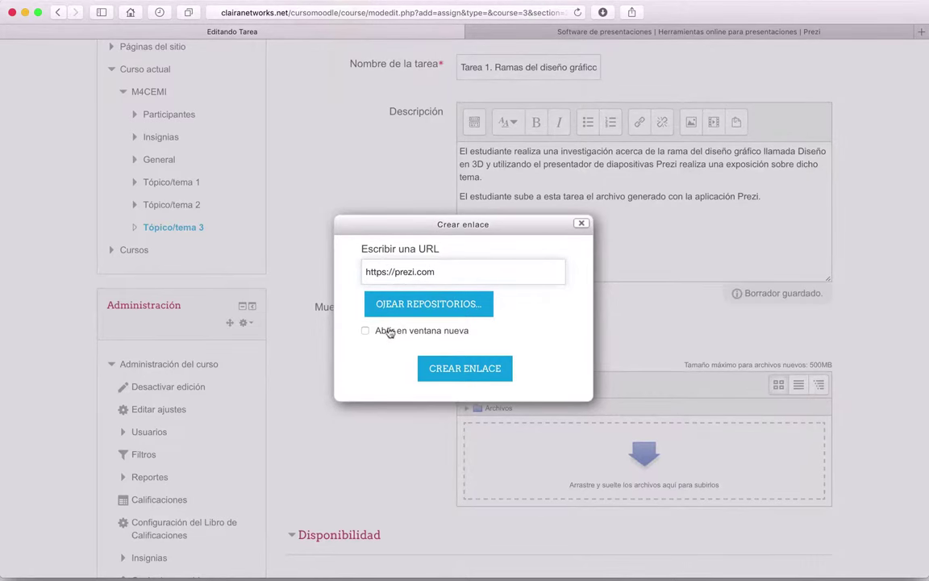
left_click(365, 331)
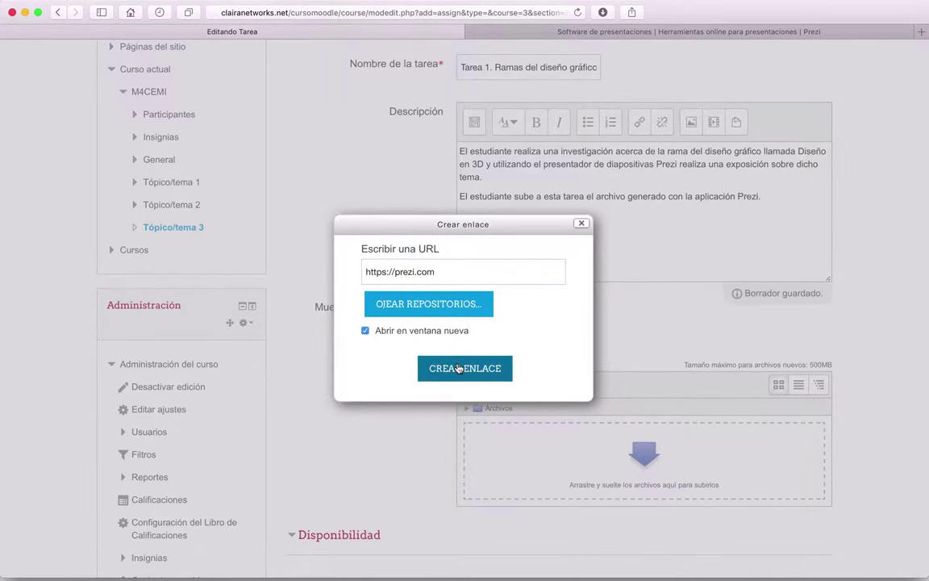
left_click(458, 369)
left_click(715, 212)
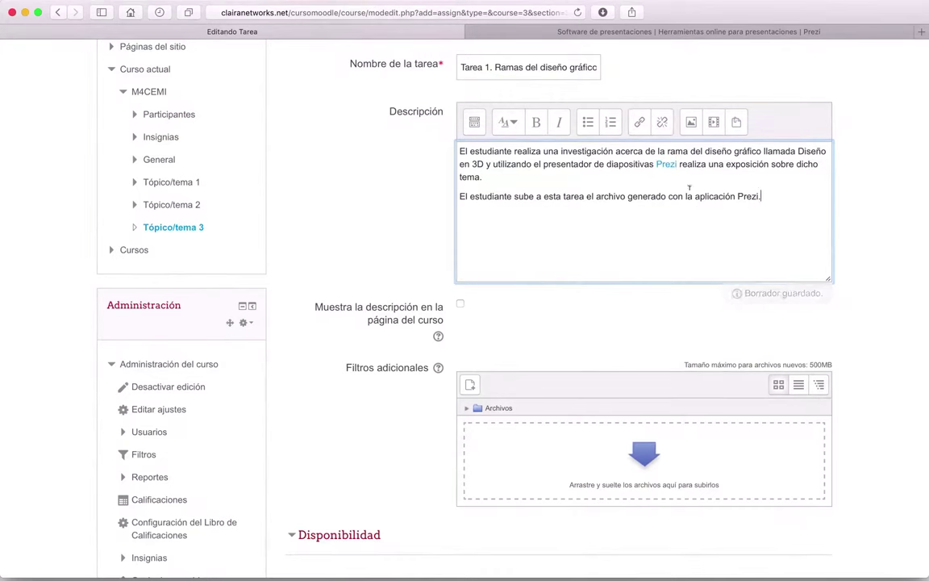
Enable showing the assignment's description on the course page
scroll(465, 225, "down", 3)
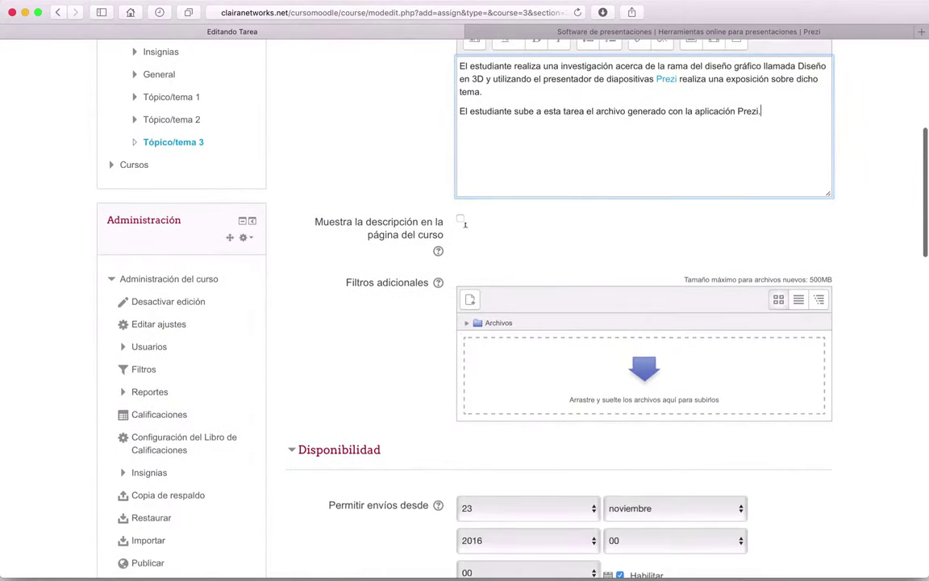
scroll(346, 233, "up", 2)
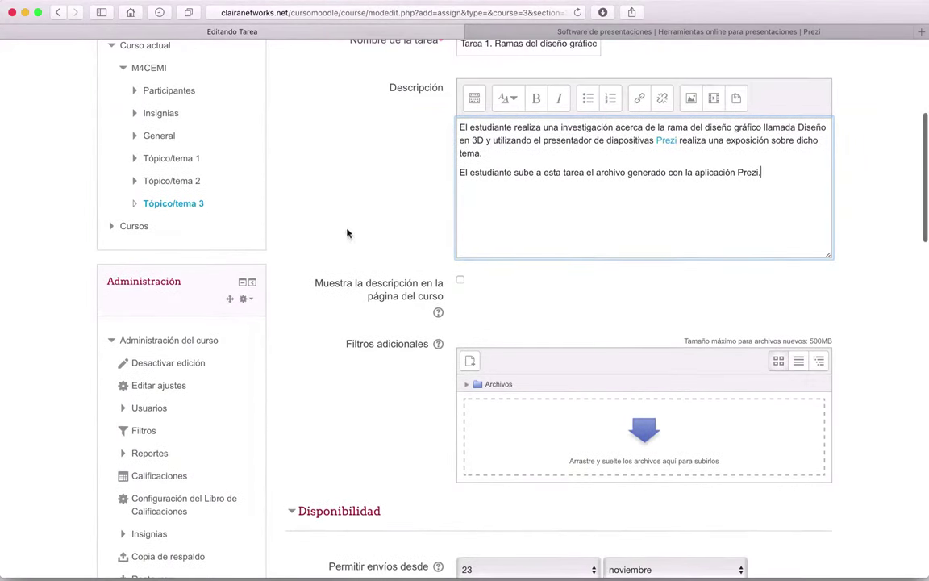
left_click(459, 281)
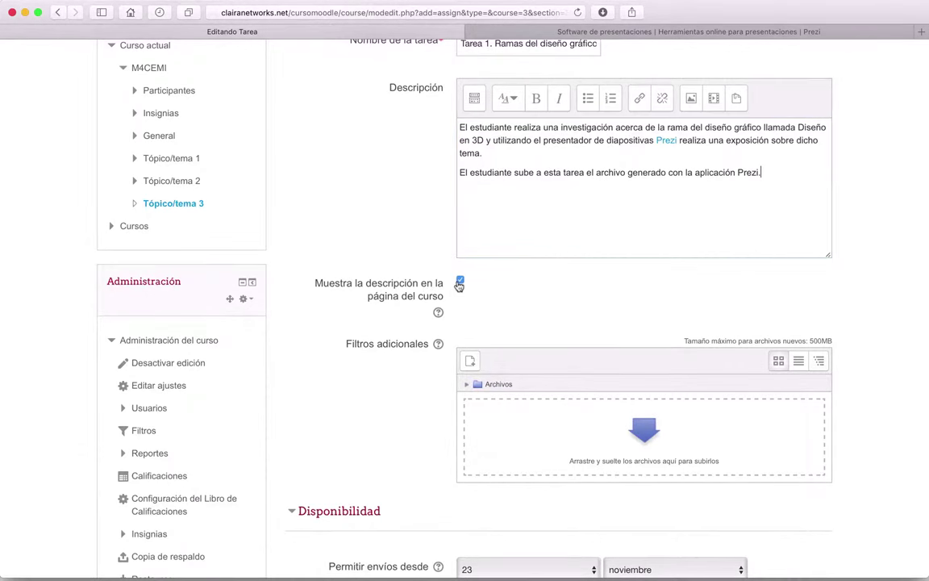
Review the assignment's description, the area for additional files and the availability dates
scroll(459, 284, "down", 5)
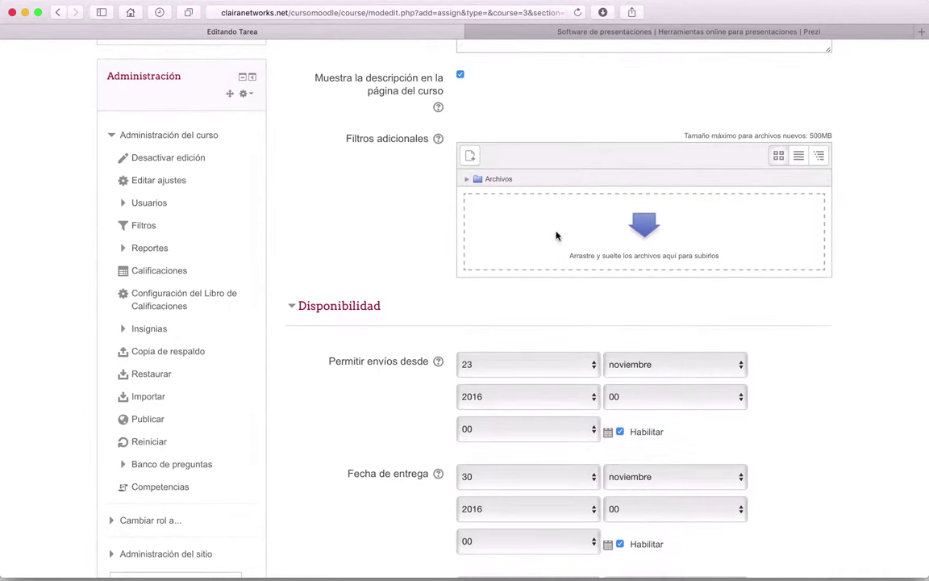
scroll(653, 297, "up", 6)
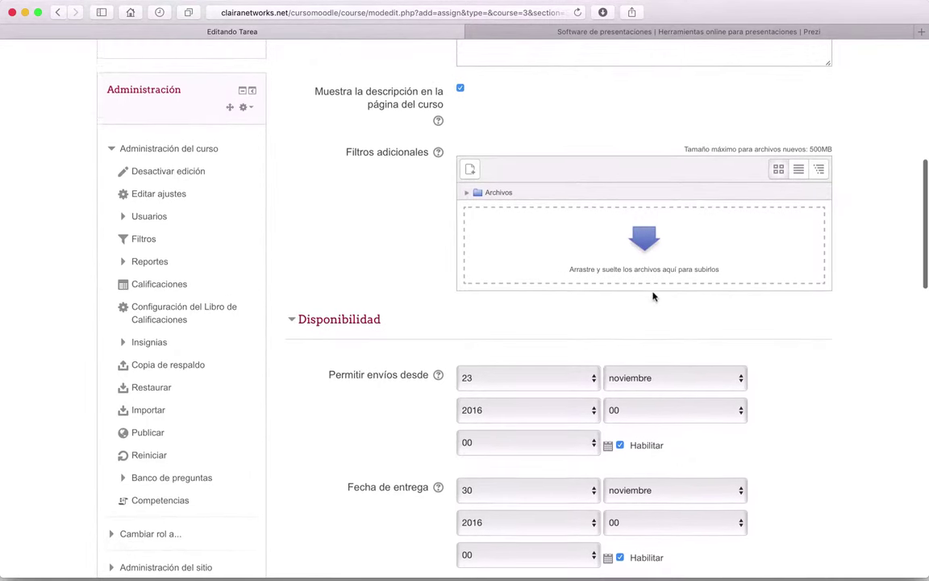
scroll(474, 255, "up", 3)
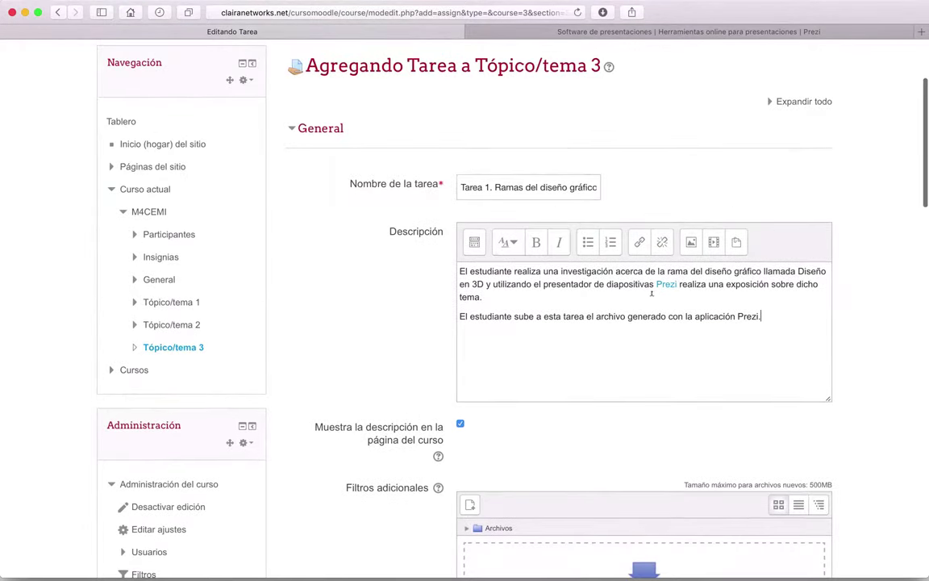
scroll(723, 413, "down", 6)
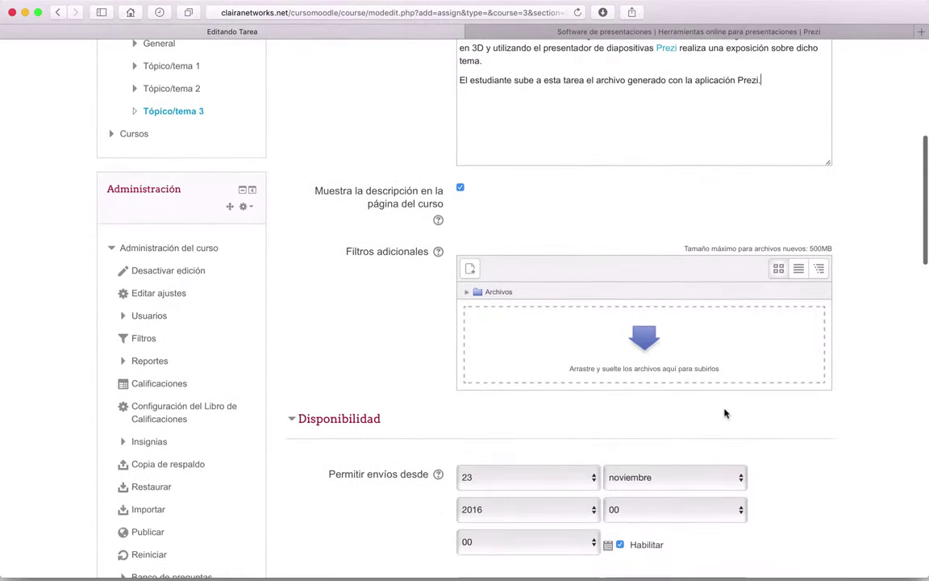
scroll(582, 233, "down", 3)
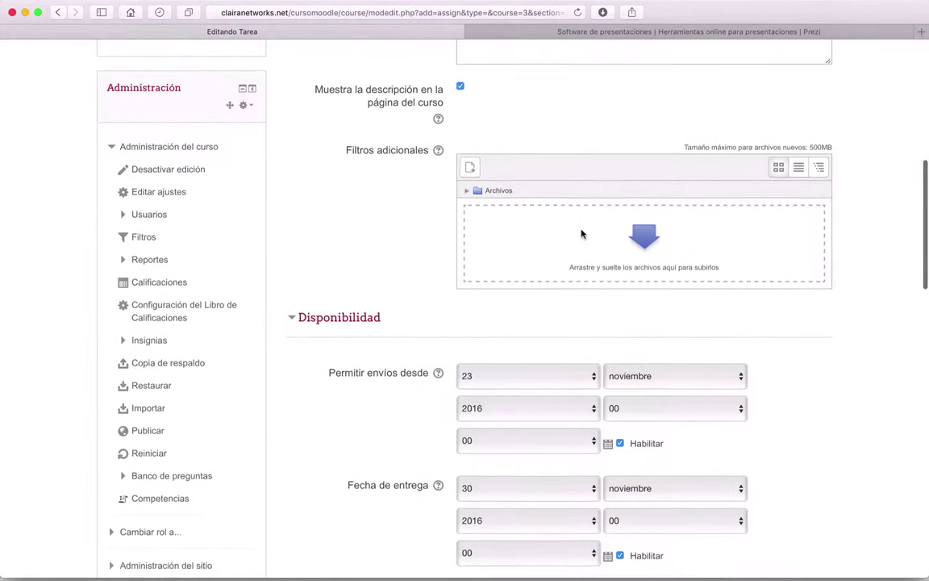
scroll(581, 233, "down", 1)
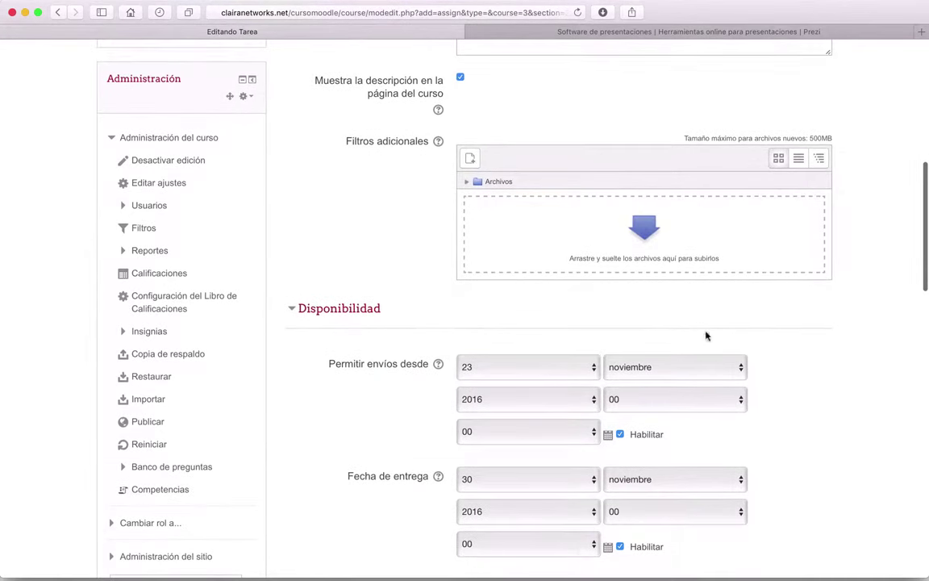
scroll(582, 266, "up", 9)
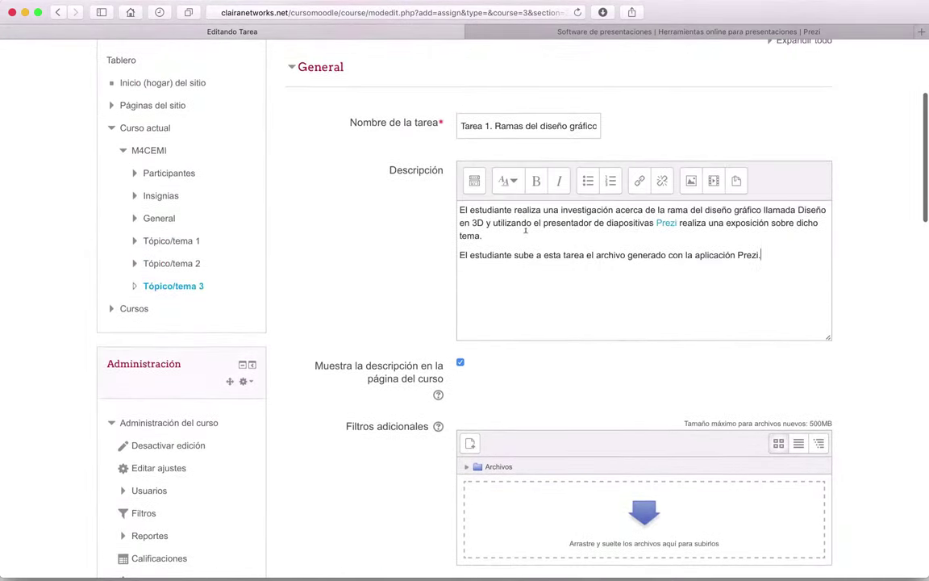
Examine the additional files area and the date settings under Disponibilidad
scroll(393, 266, "down", 3)
scroll(390, 271, "down", 10)
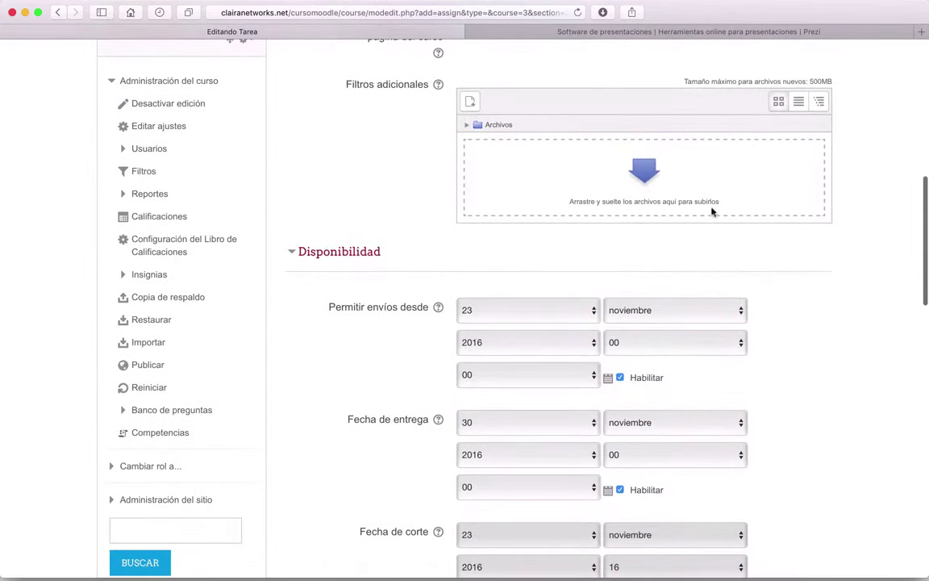
scroll(582, 204, "up", 4)
scroll(583, 204, "up", 3)
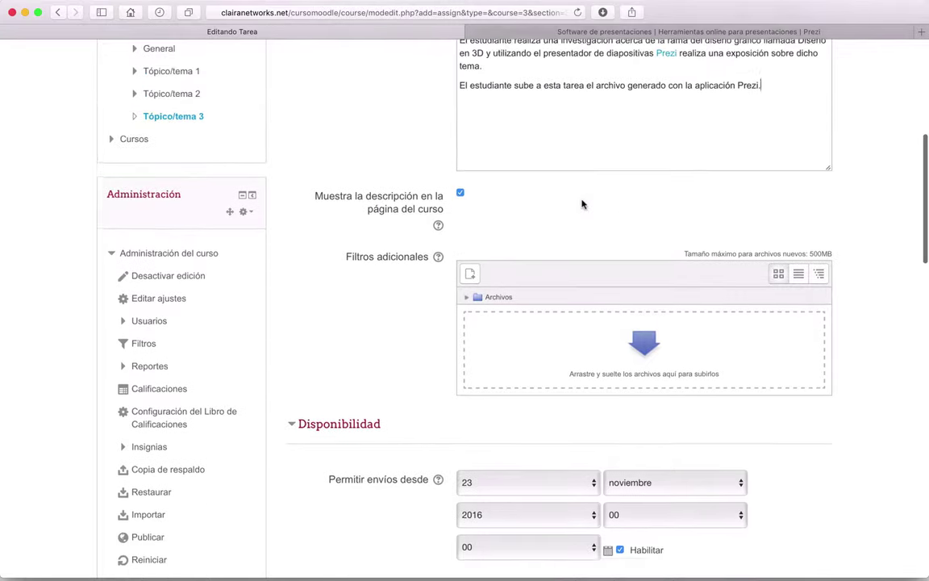
scroll(583, 203, "down", 2)
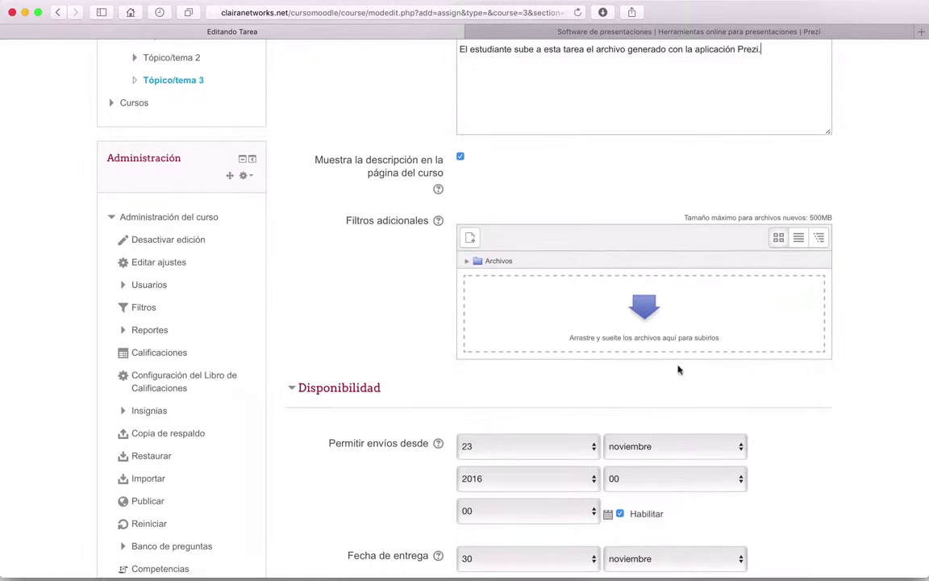
scroll(442, 347, "down", 4)
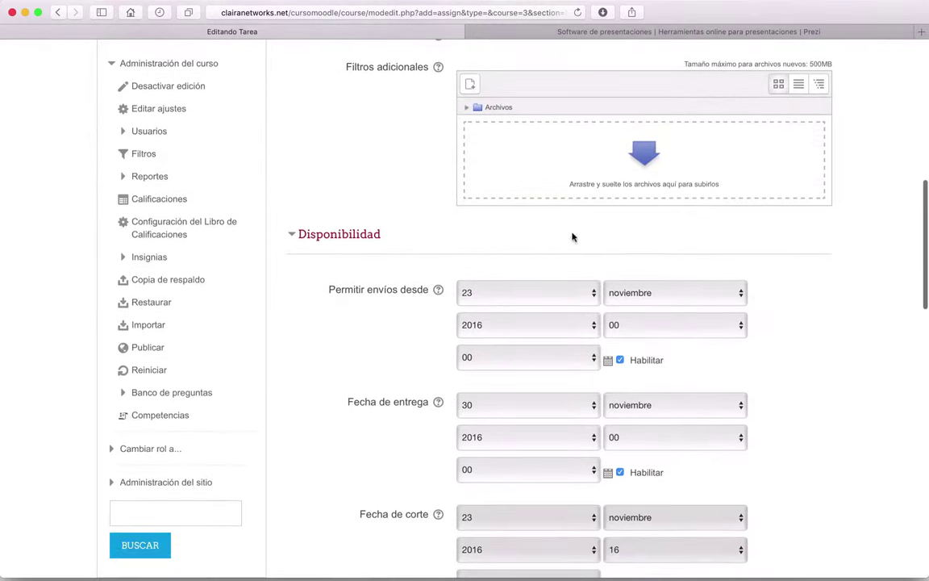
scroll(392, 187, "down", 5)
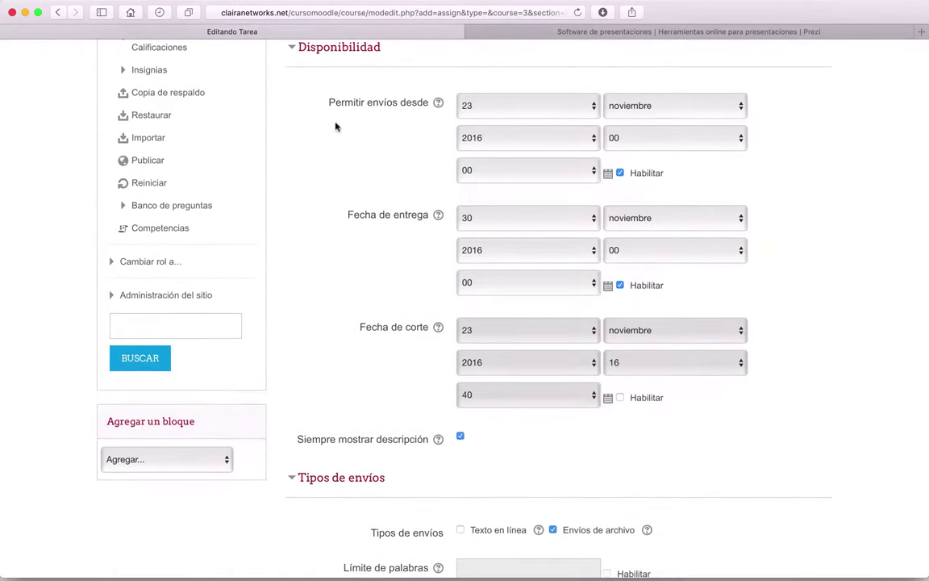
scroll(335, 126, "up", 1)
scroll(336, 126, "down", 1)
scroll(336, 127, "up", 1)
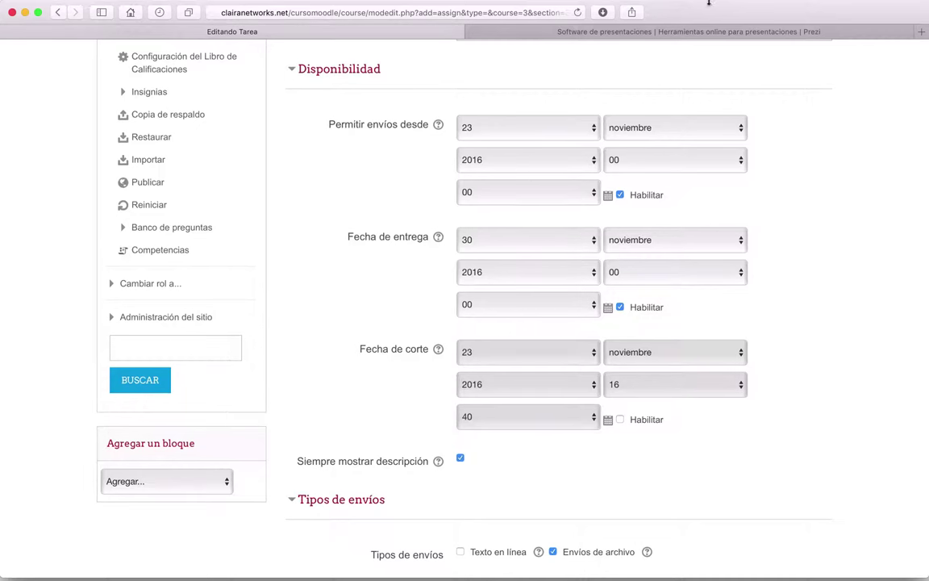
Check today's date on the system clock and set the day of Permitir envíos desde to 24
left_click(744, 9)
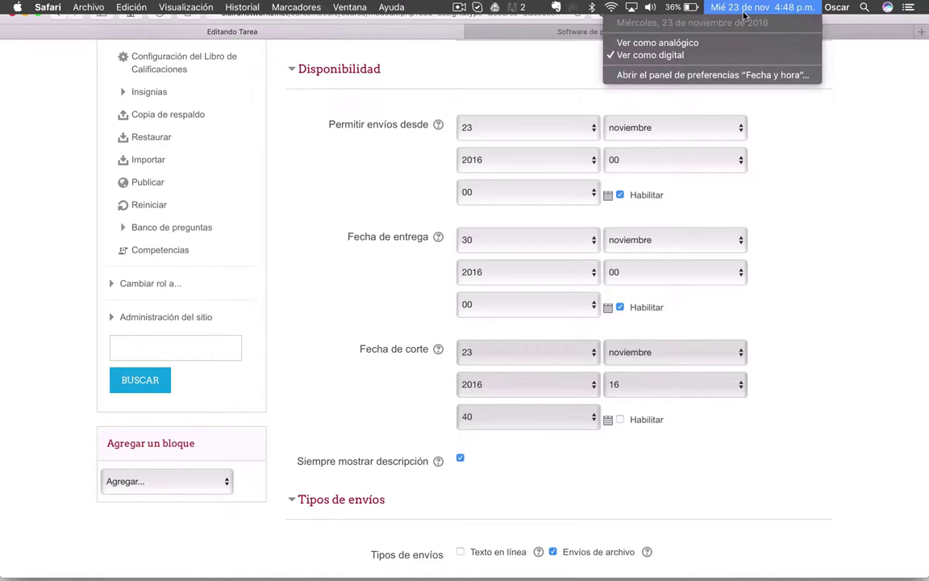
left_click(871, 263)
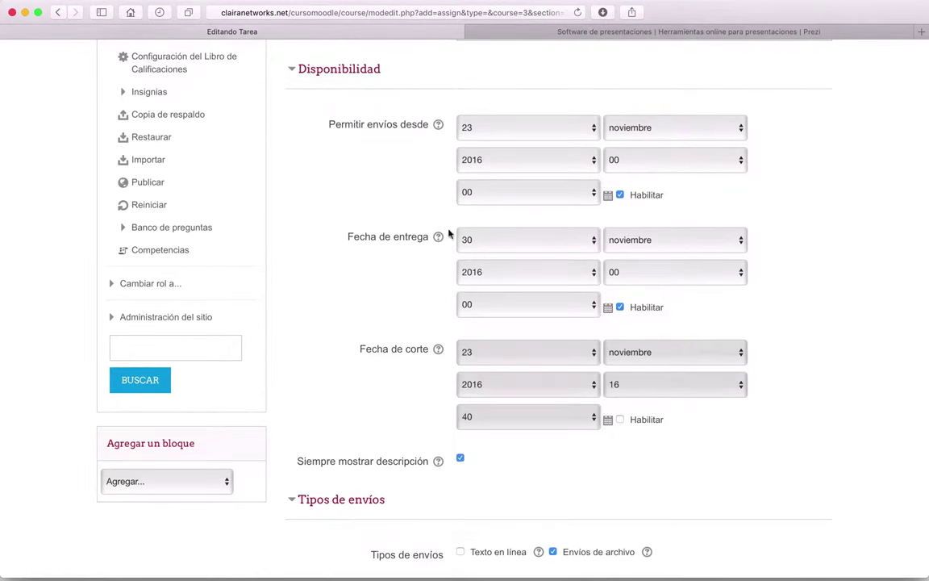
scroll(404, 195, "down", 2)
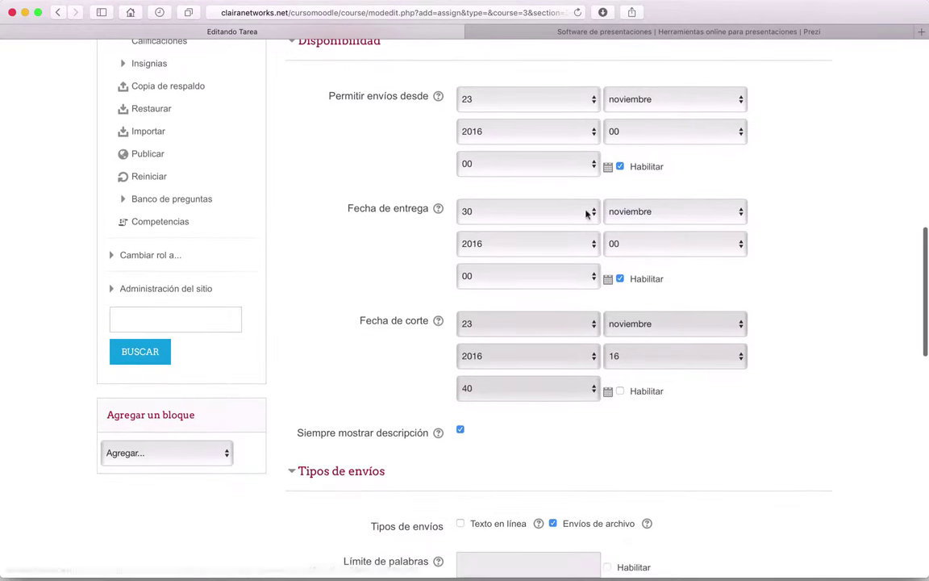
scroll(356, 186, "up", 1)
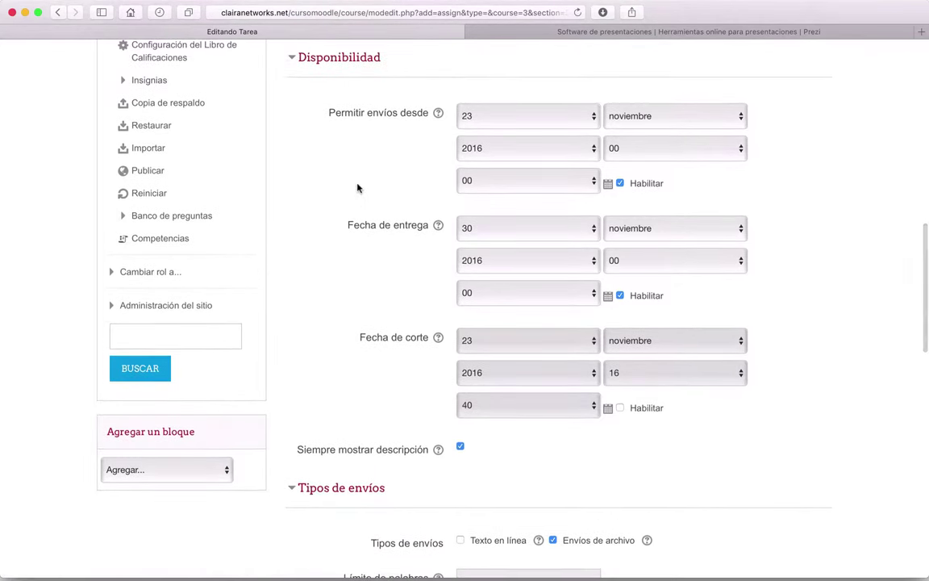
left_click(520, 123)
left_click(519, 131)
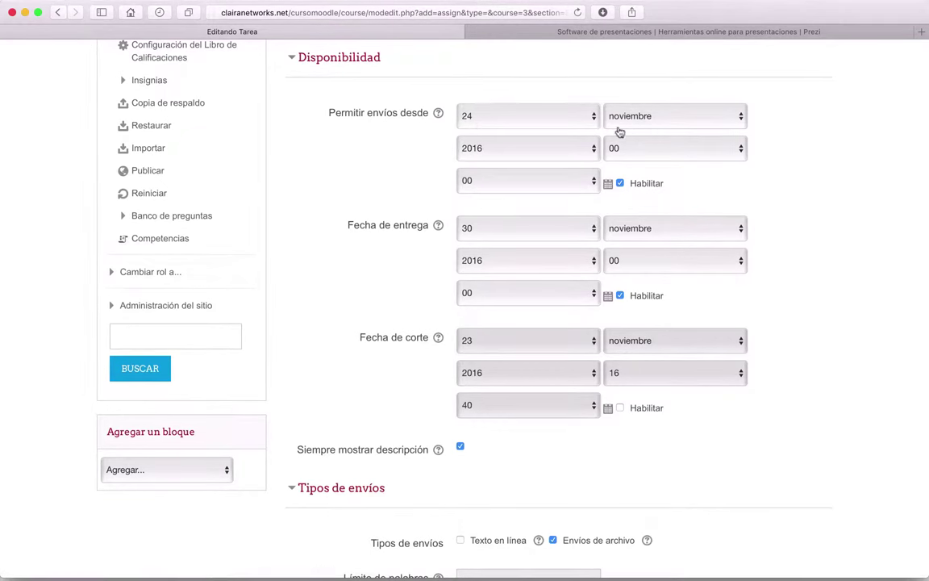
Read the help explanation for the Fecha de entrega setting
scroll(371, 182, "down", 1)
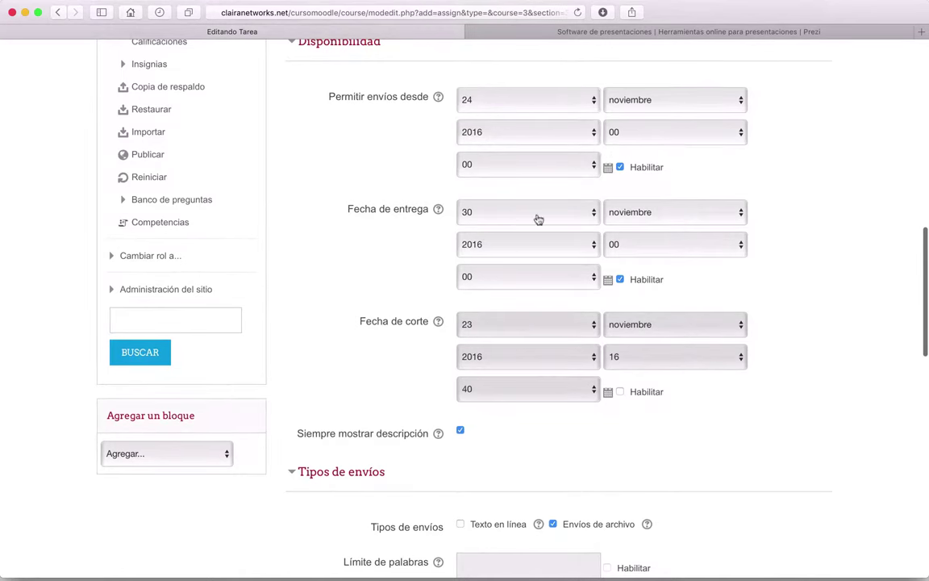
scroll(361, 179, "down", 1)
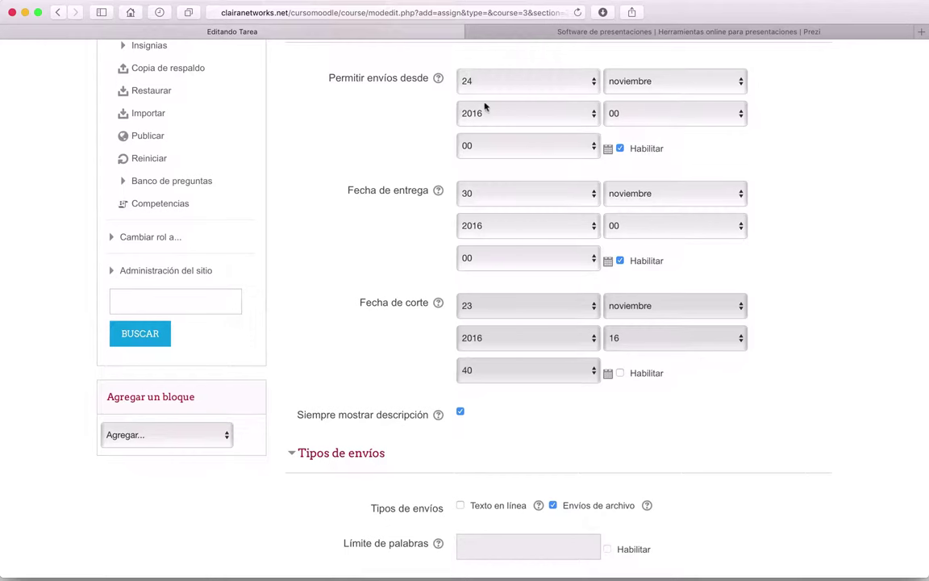
left_click(437, 191)
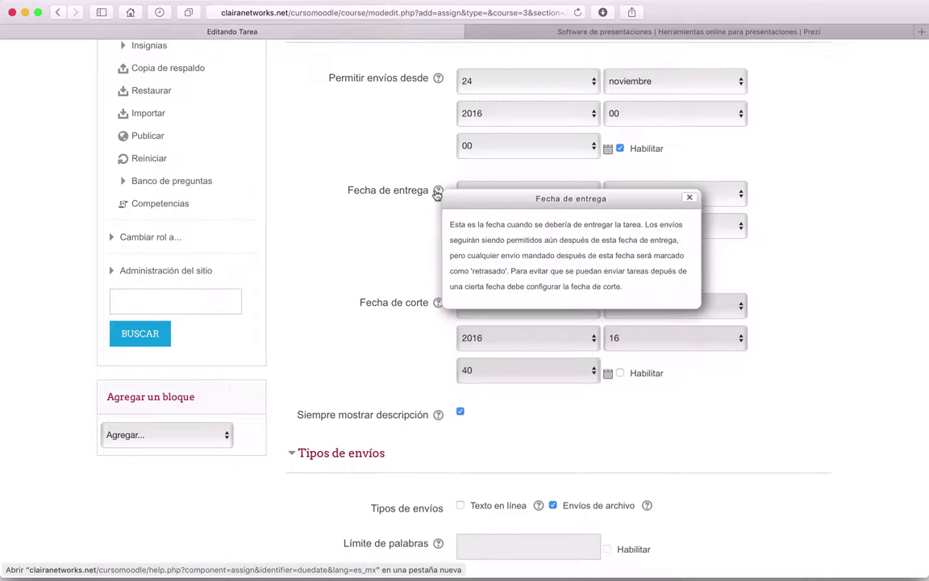
left_click(689, 197)
scroll(796, 299, "down", 3)
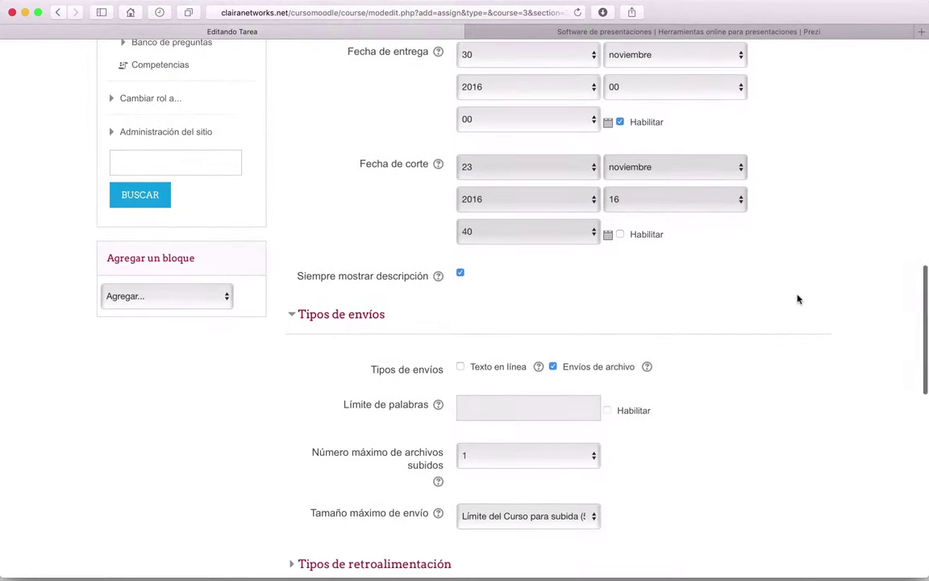
scroll(797, 299, "down", 1)
Set the day of Fecha de entrega to 26, keeping the month noviembre and the year 2016
scroll(797, 300, "up", 5)
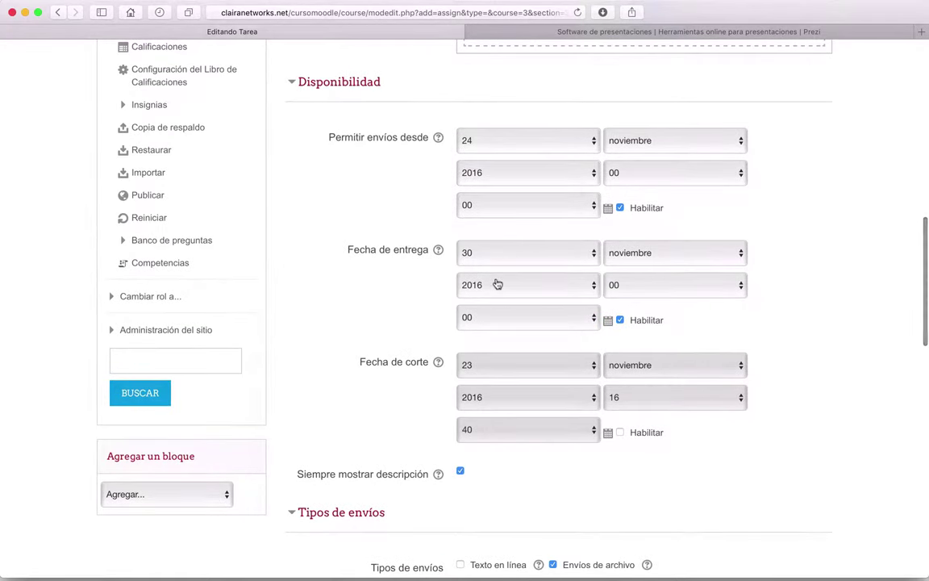
scroll(385, 312, "down", 1)
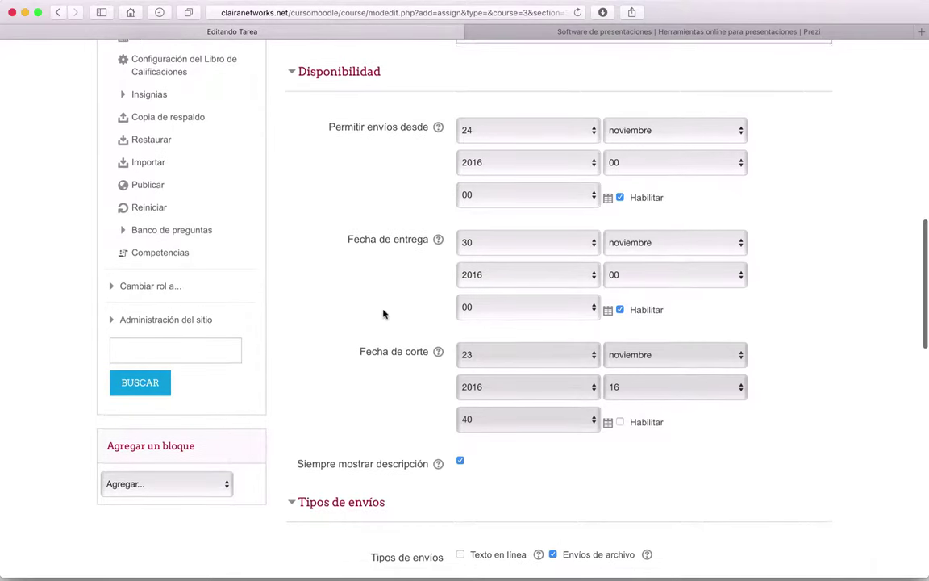
scroll(385, 313, "up", 1)
left_click(526, 258)
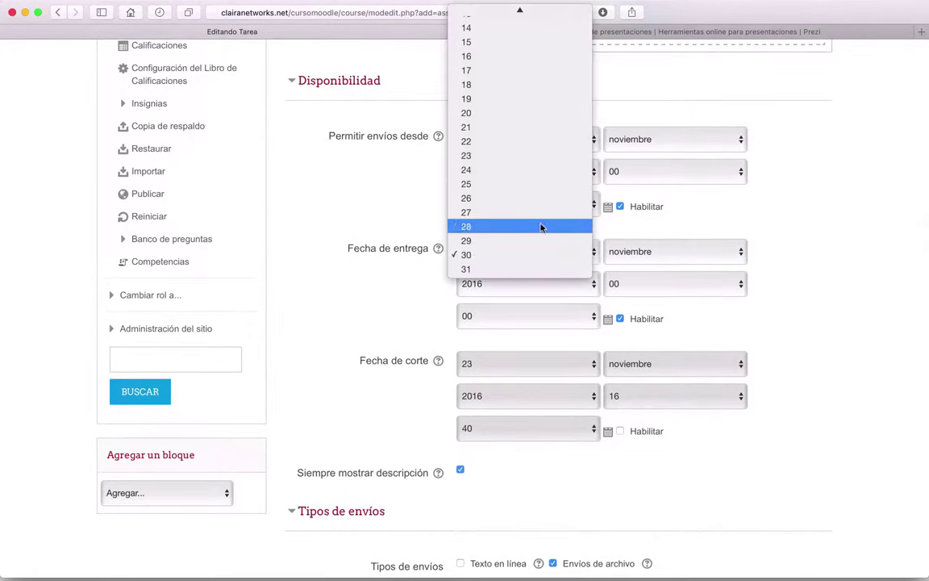
left_click(475, 202)
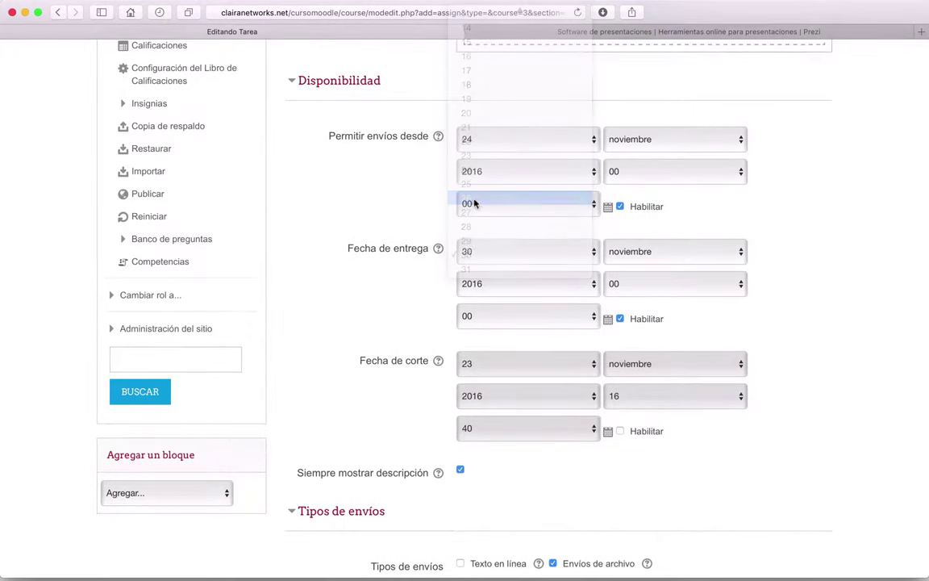
left_click(477, 251)
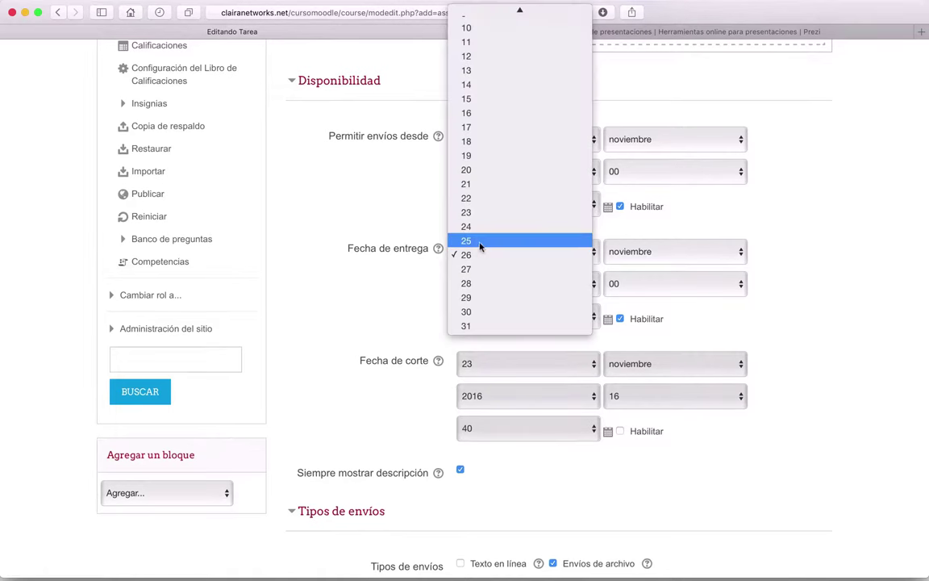
left_click(484, 239)
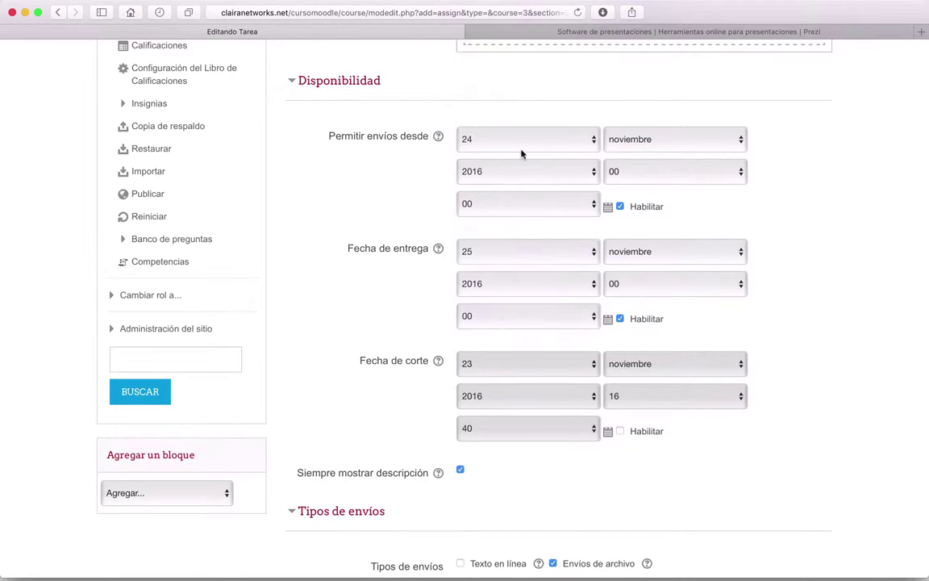
left_click(500, 251)
key("Escape")
left_click(495, 261)
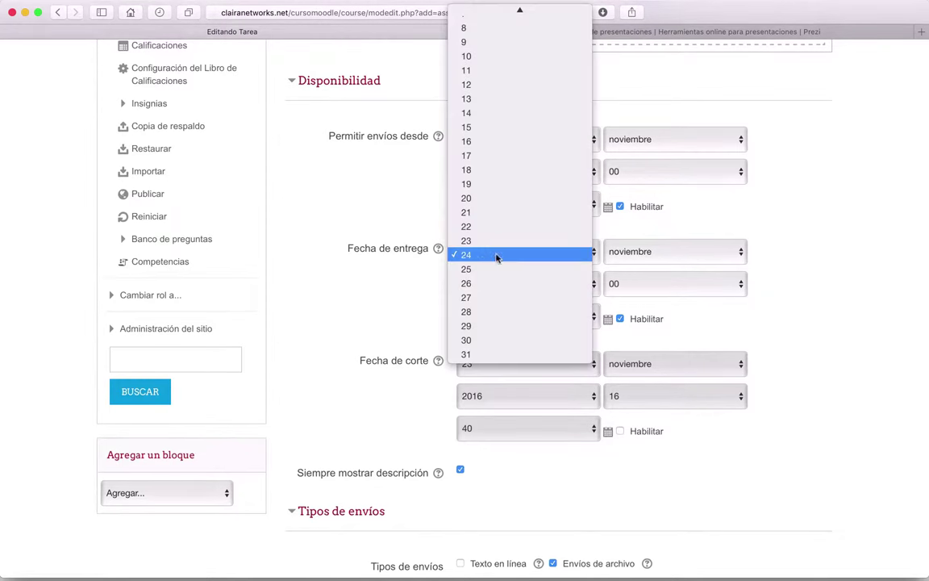
left_click(465, 283)
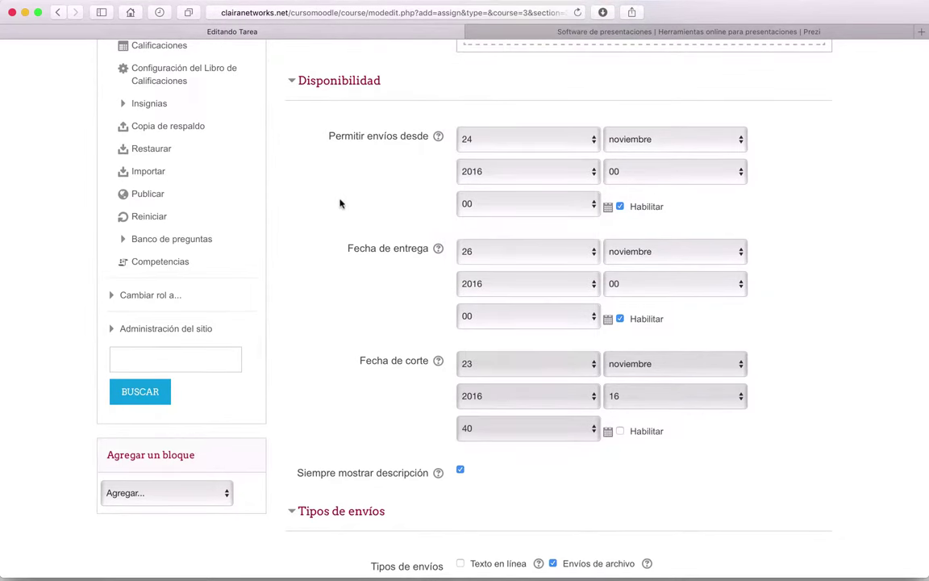
Consult the help for Fecha de corte and enable that cut-off date with its day set to 27
scroll(340, 203, "down", 1)
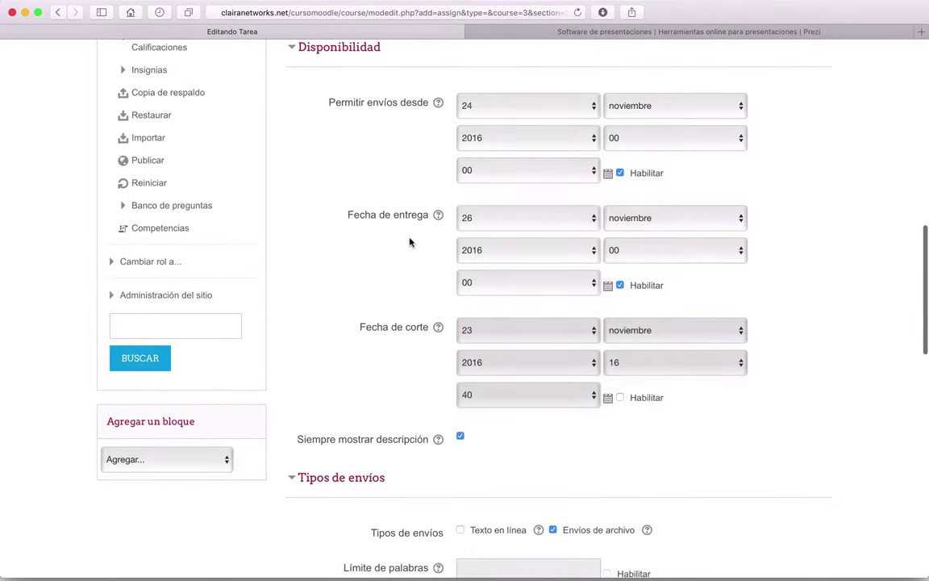
scroll(410, 242, "down", 1)
left_click(438, 286)
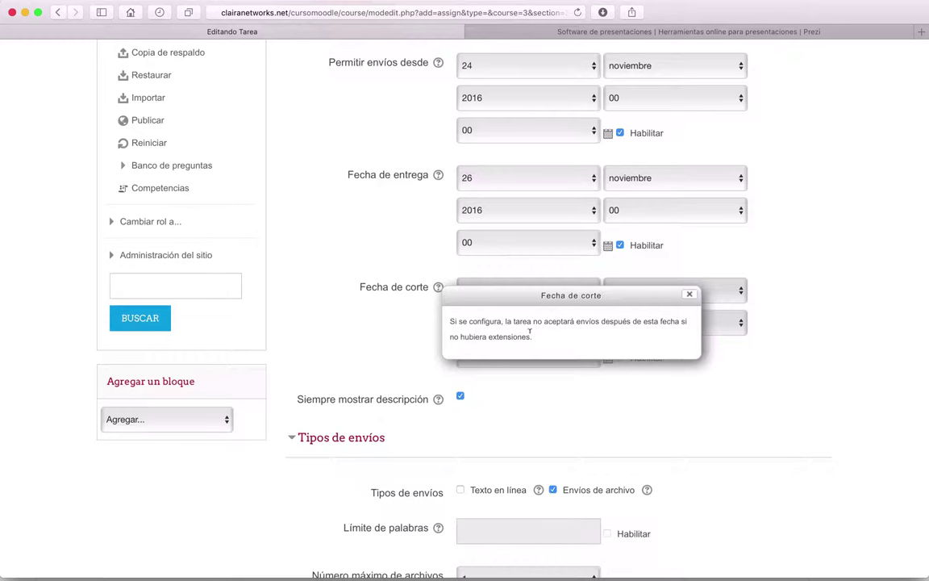
left_click(690, 294)
scroll(395, 364, "down", 5)
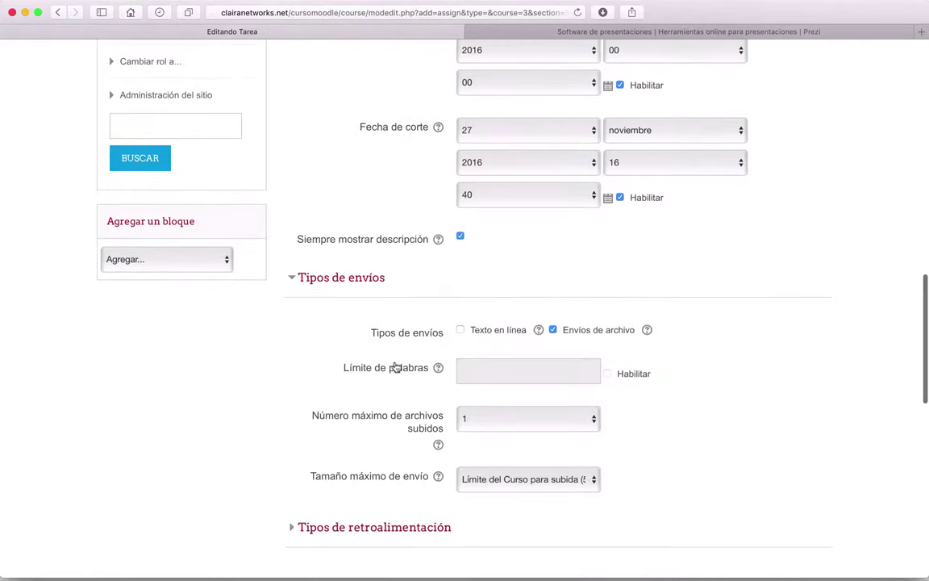
Try out the Texto en línea and Envíos de archivo submission types, leaving only Envíos de archivo enabled
scroll(396, 367, "down", 2)
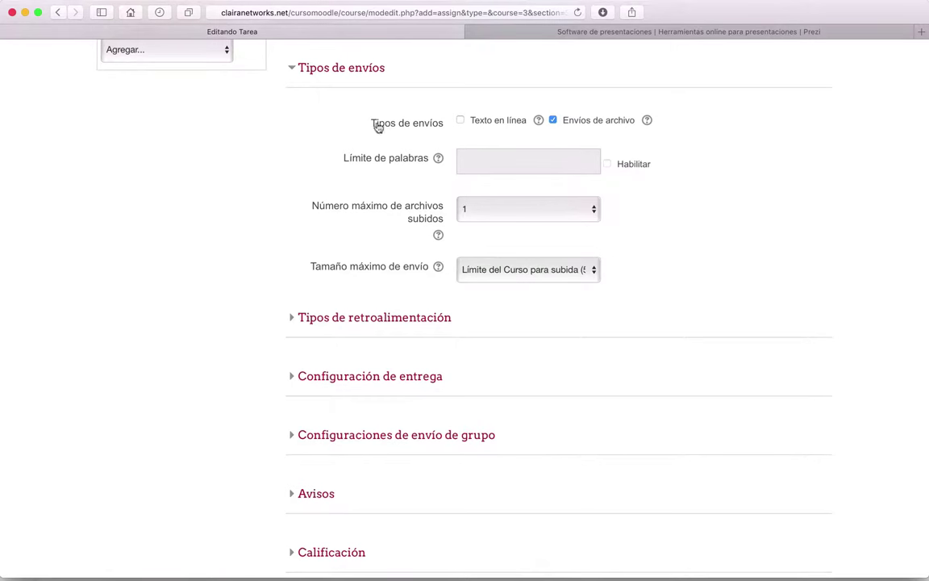
scroll(349, 126, "down", 1)
scroll(349, 127, "down", 1)
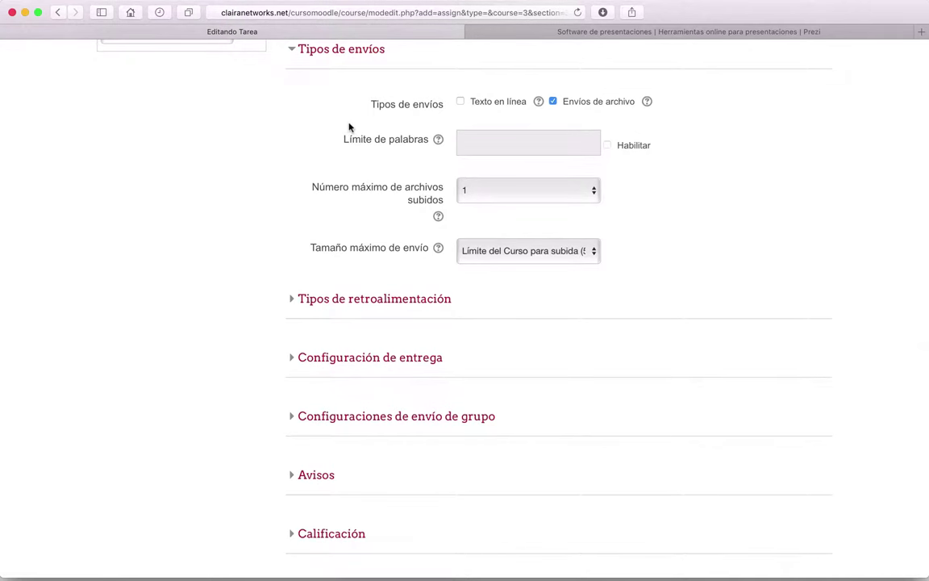
scroll(349, 127, "down", 1)
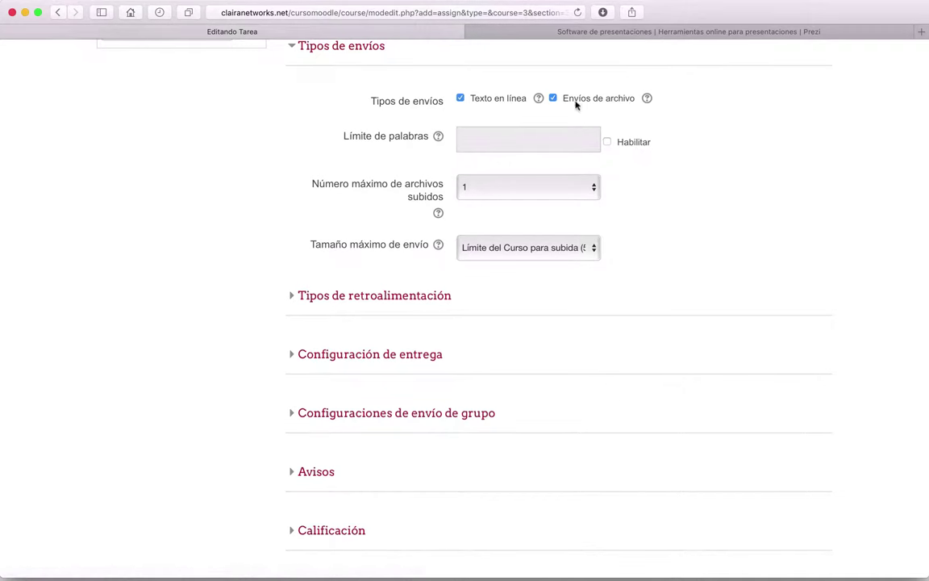
left_click(461, 101)
left_click(461, 97)
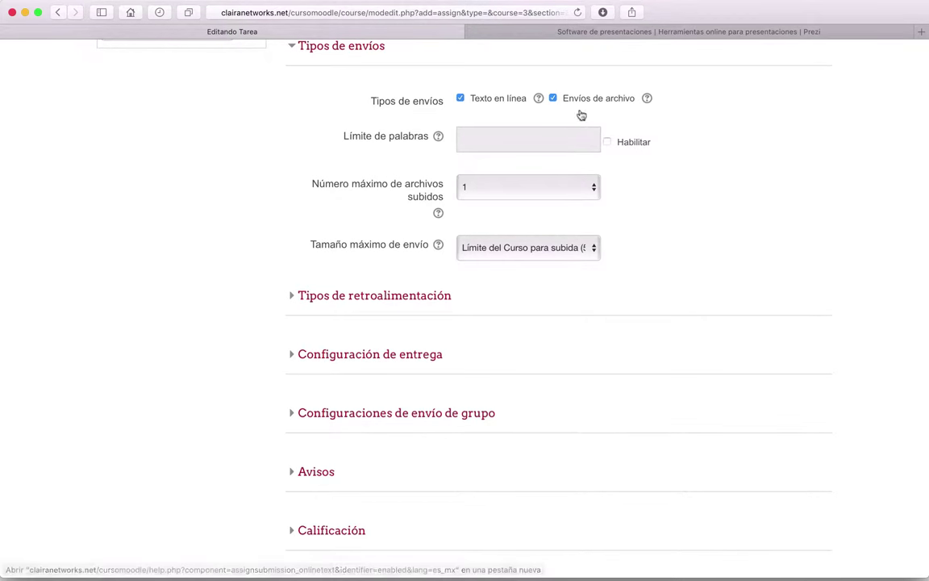
left_click(552, 98)
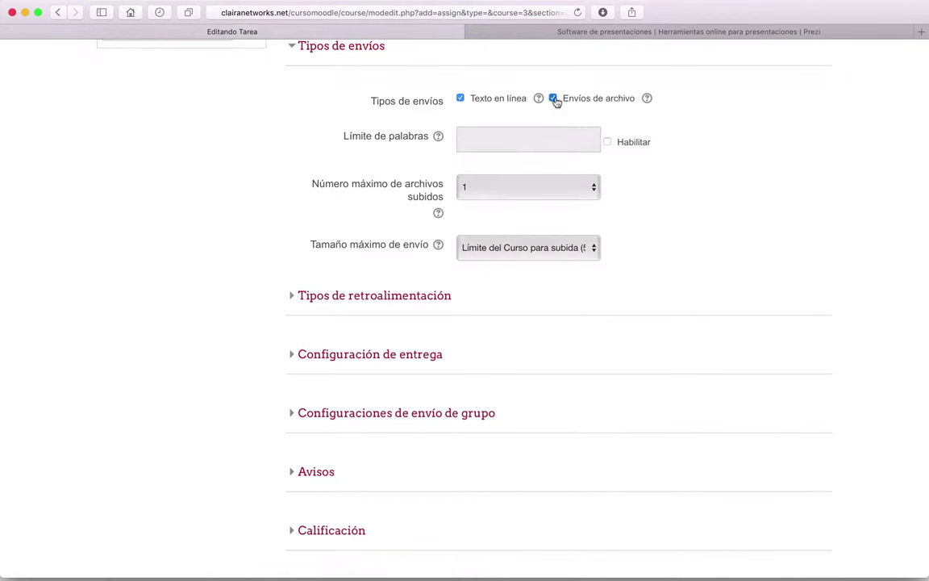
left_click(464, 99)
left_click(553, 99)
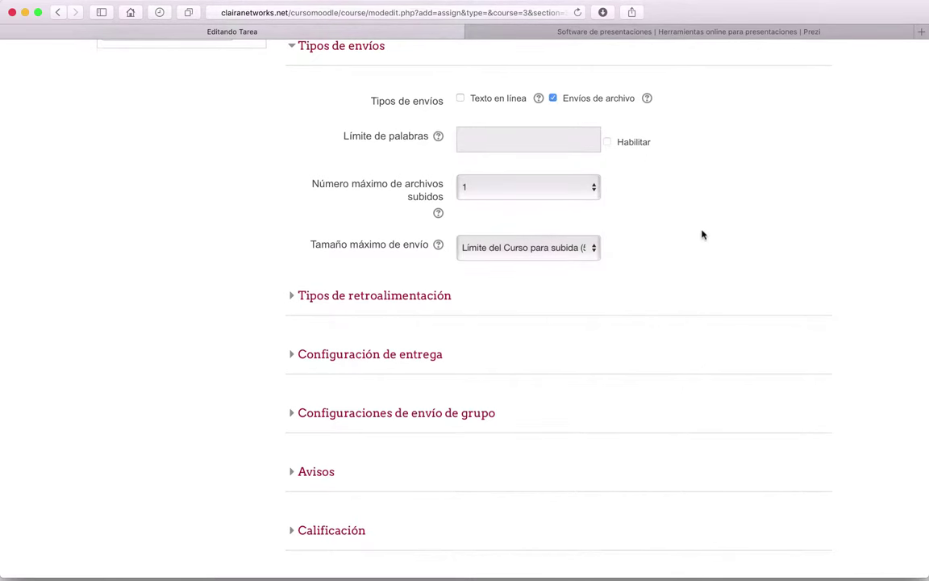
Recheck the assignment's description against the settings under Tipos de envíos
scroll(701, 234, "up", 10)
scroll(506, 169, "up", 4)
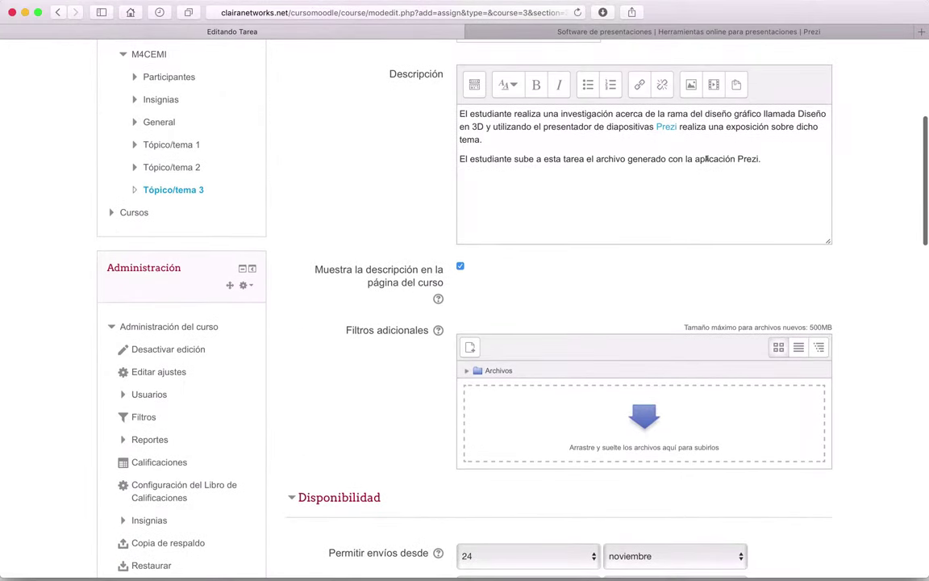
scroll(902, 300, "down", 10)
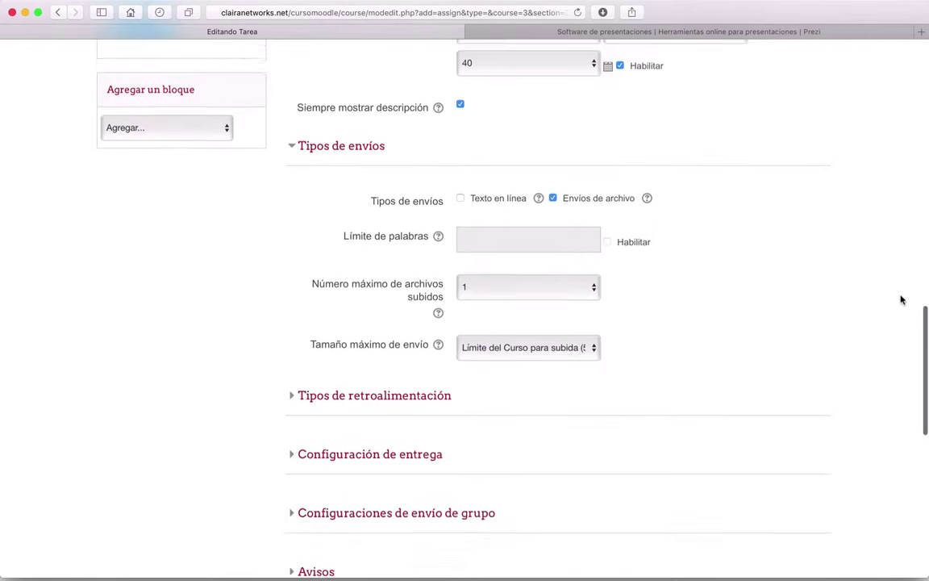
scroll(902, 300, "down", 3)
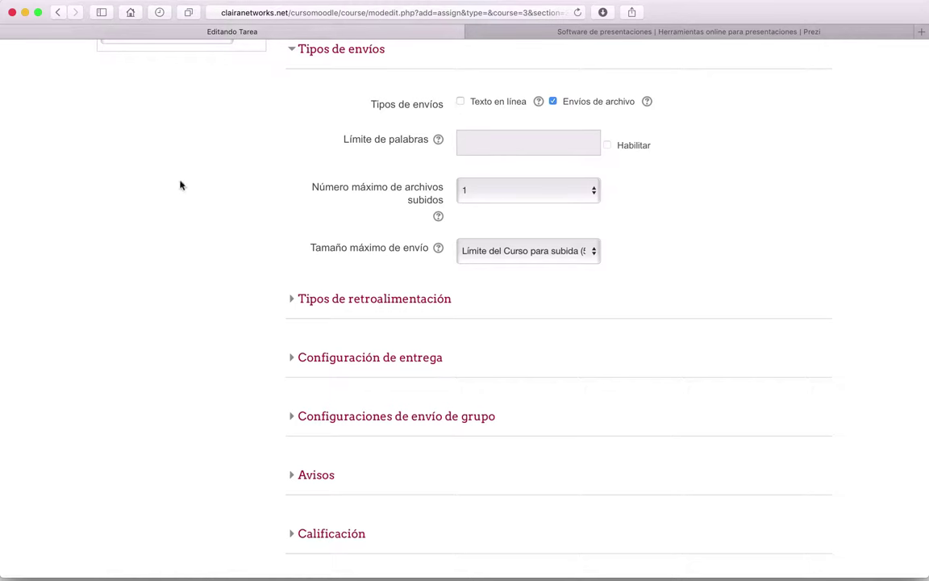
Keep Número máximo de archivos subidos at 1 and set Tamaño máximo de envío to 5MB
left_click(530, 194)
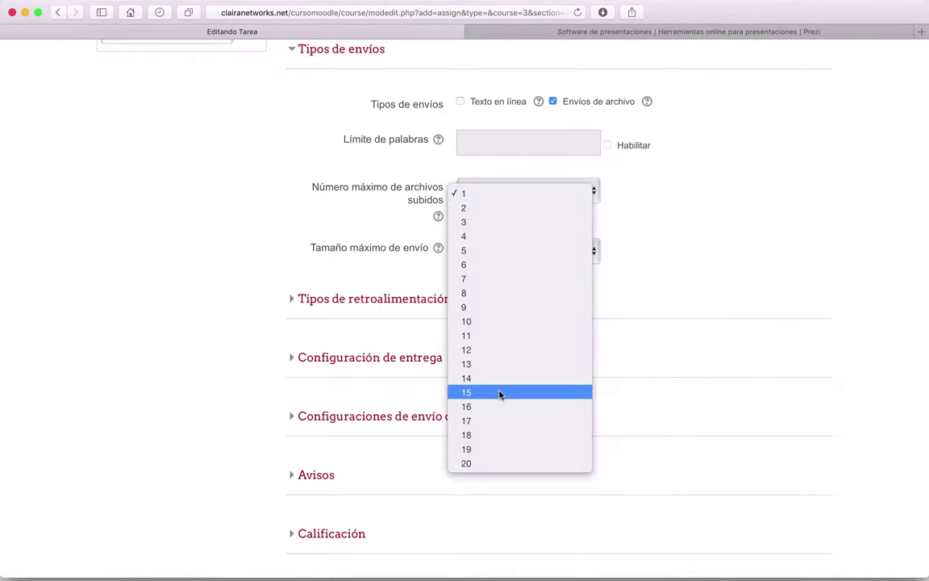
left_click(465, 198)
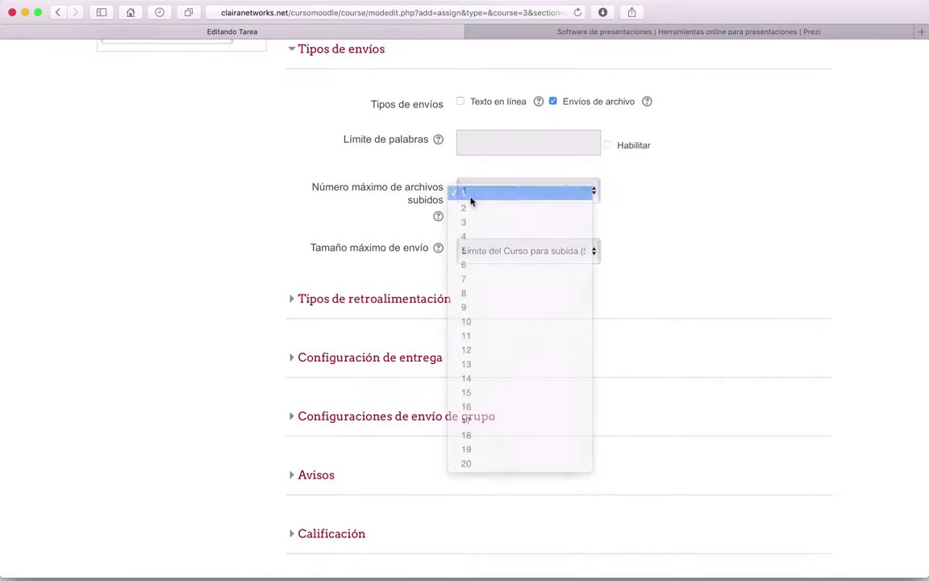
scroll(597, 212, "down", 2)
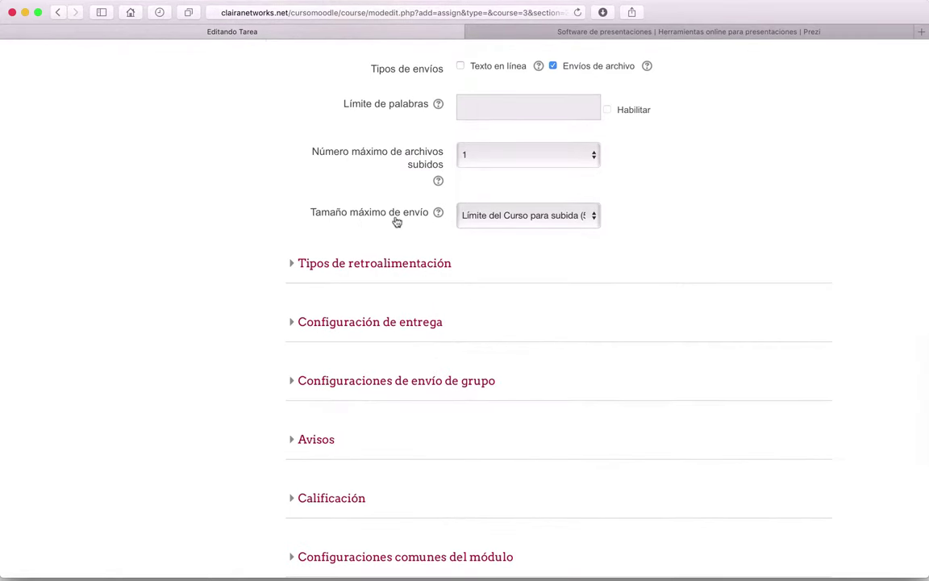
left_click(533, 215)
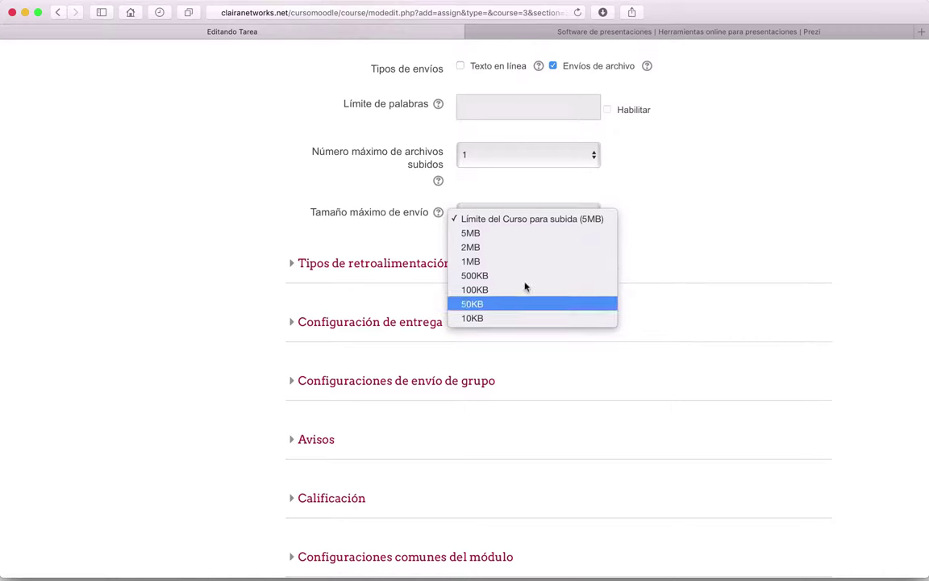
left_click(482, 233)
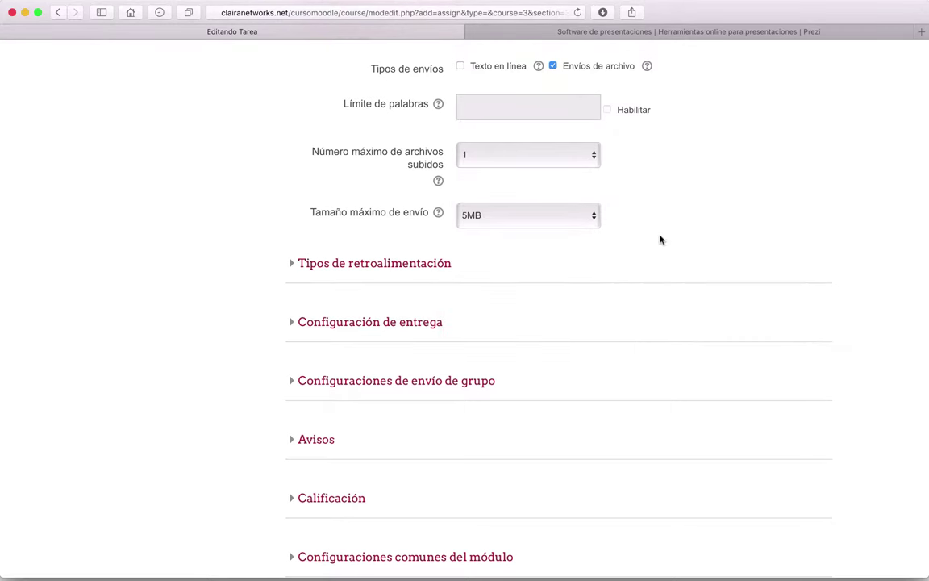
left_click(483, 216)
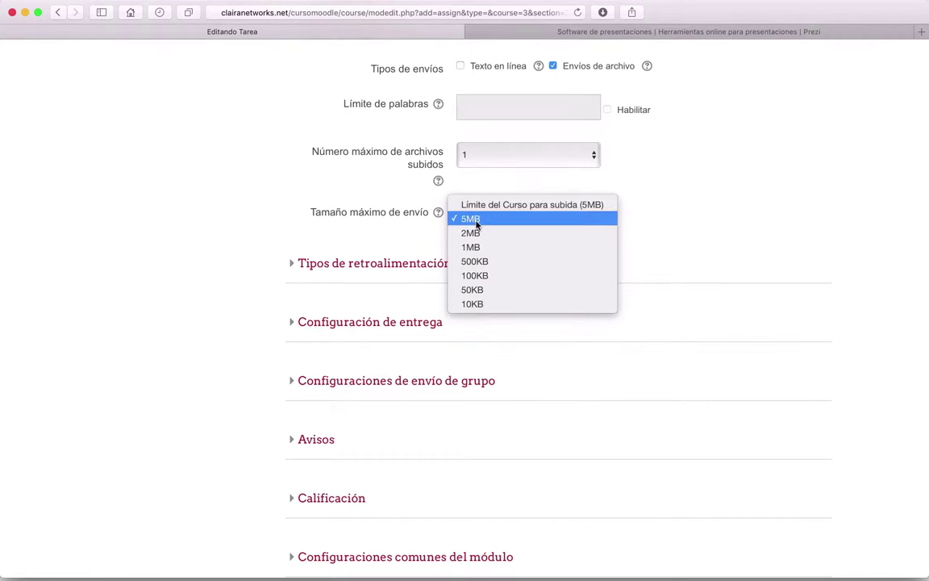
left_click(484, 218)
Expand Tipos de retroalimentación and read the help for Comentarios de retroalimentación, Hoja de trabajo calificadora fuera-de-línea and Archivos de retroalimentación
scroll(722, 208, "down", 3)
scroll(722, 208, "down", 2)
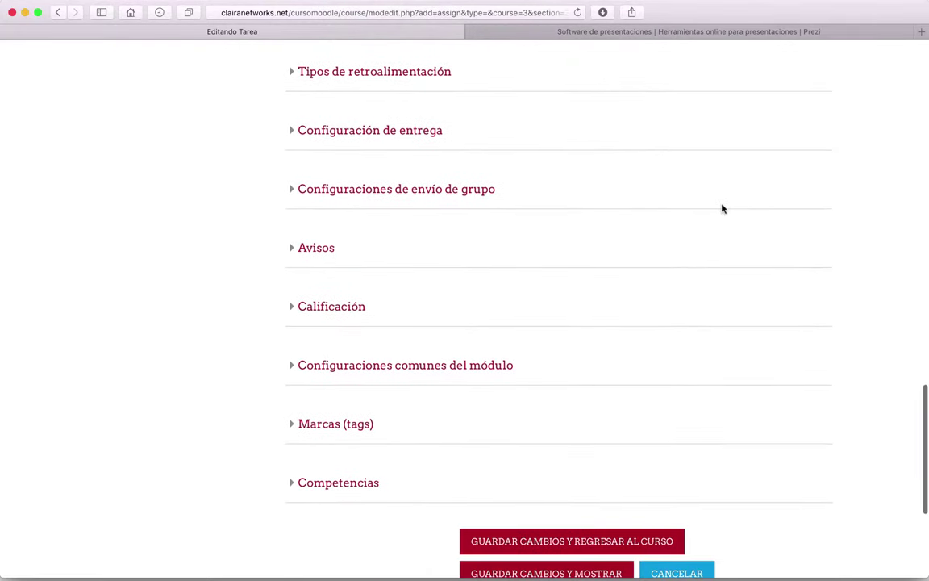
left_click(297, 62)
scroll(218, 149, "down", 1)
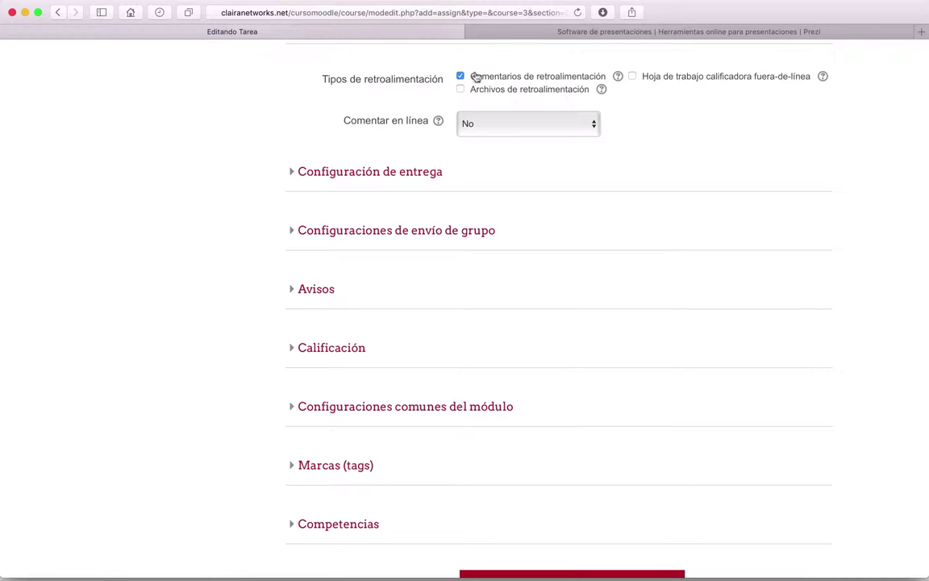
left_click(618, 77)
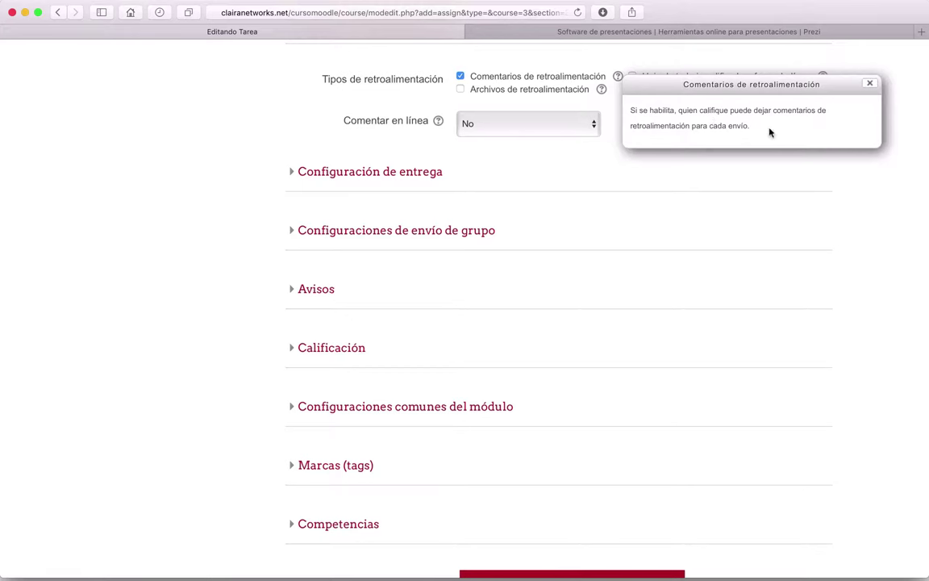
left_click(869, 83)
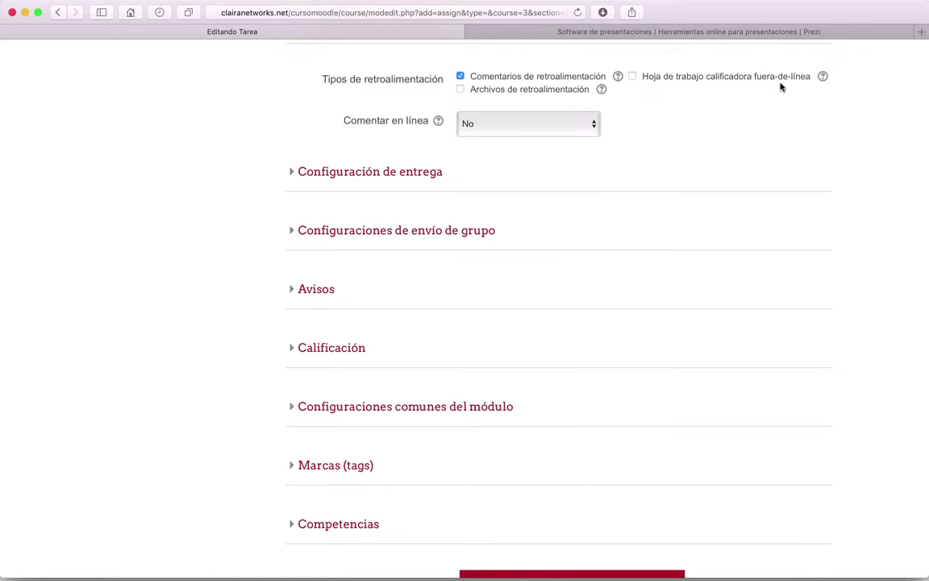
left_click(823, 78)
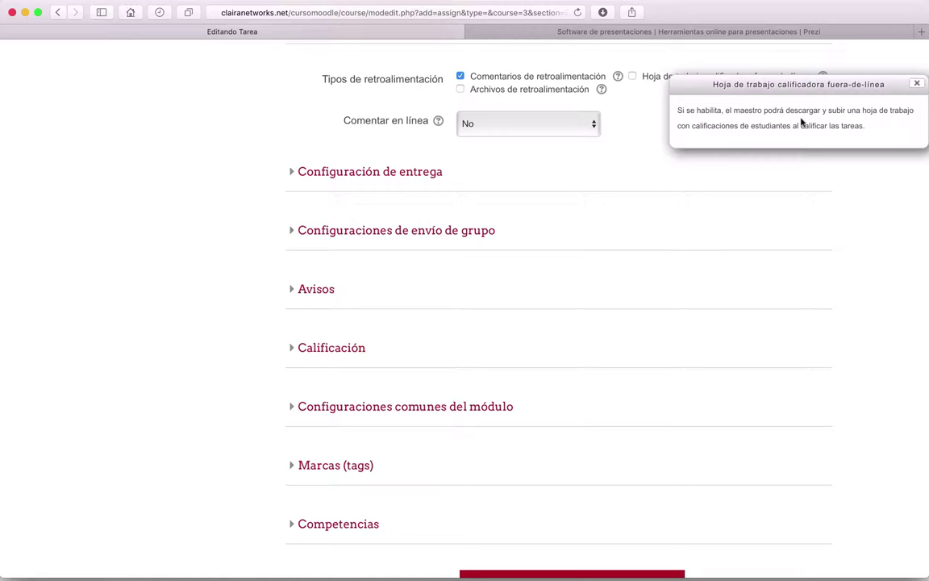
left_click(918, 84)
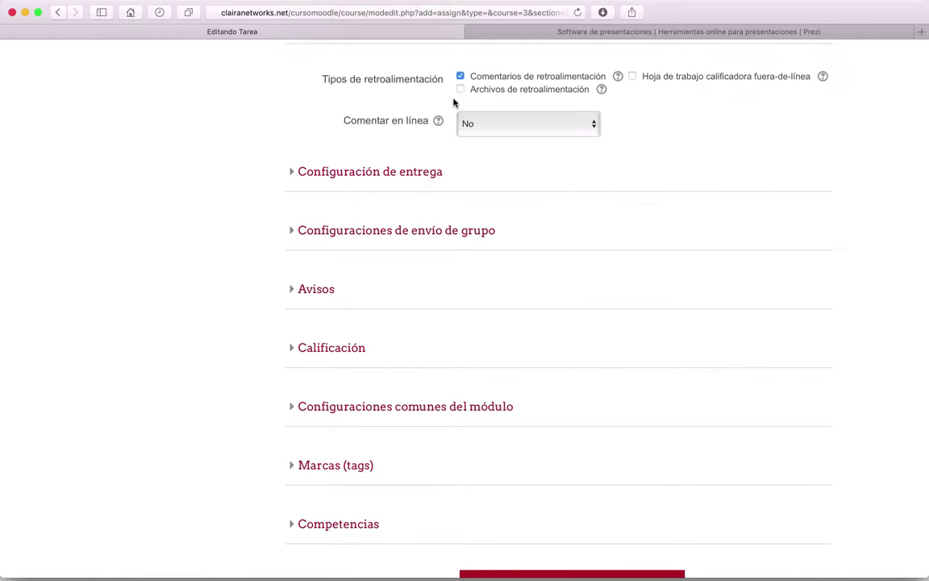
left_click(602, 92)
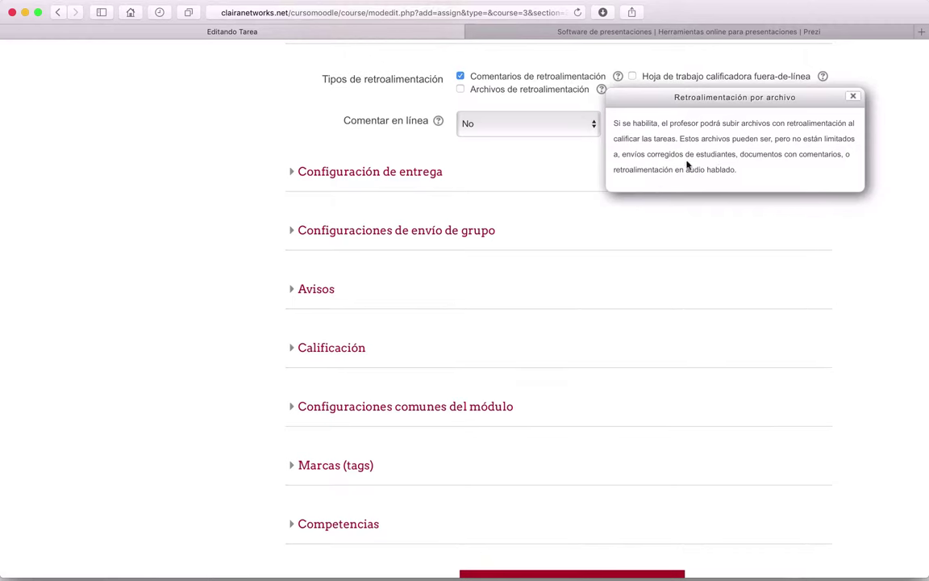
left_click(853, 96)
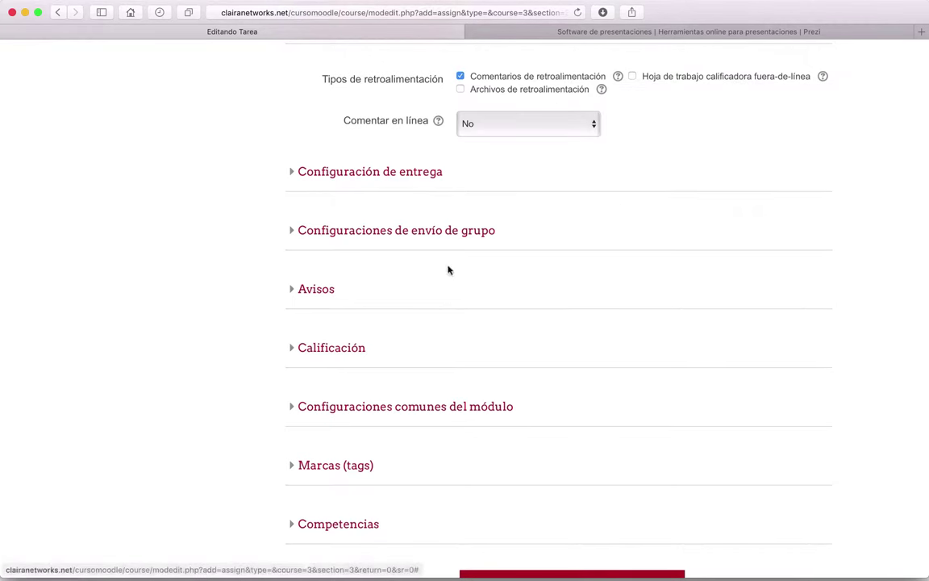
Review the feedback type options and read the help for Comentar en línea
scroll(641, 516, "up", 2)
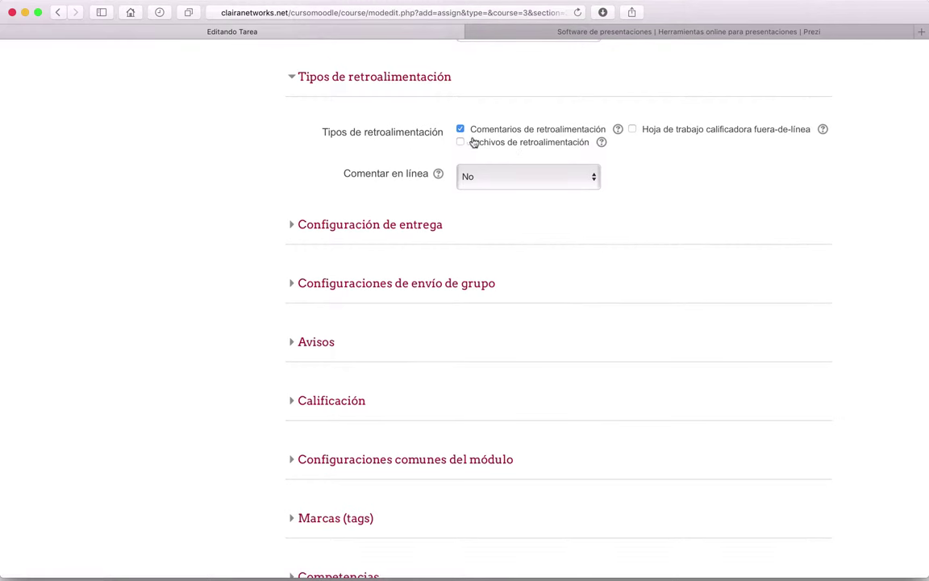
scroll(263, 158, "down", 3)
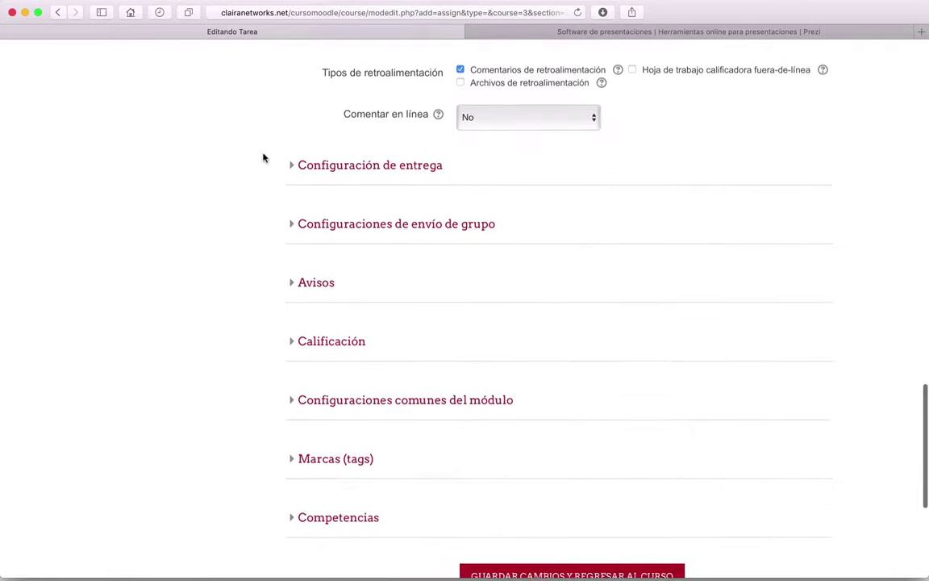
left_click(438, 95)
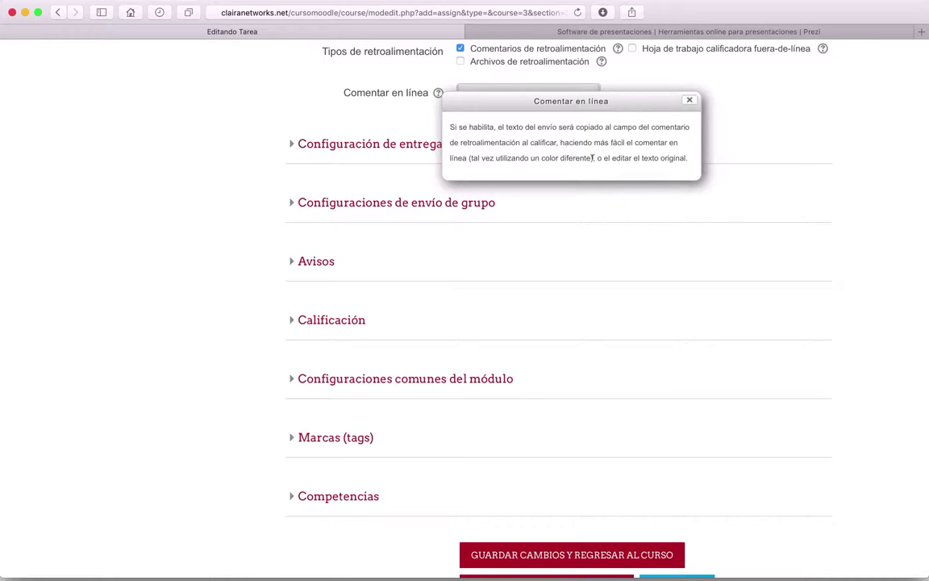
left_click(688, 99)
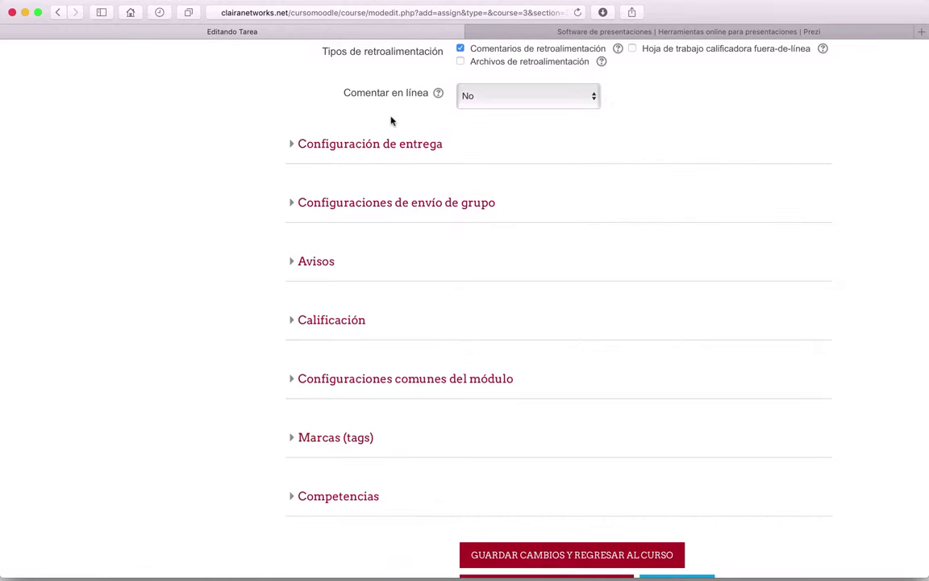
Expand Configuración de entrega, consult the help for requiring students to use the 'enviar' button, and set that requirement to Sí
scroll(543, 110, "down", 1)
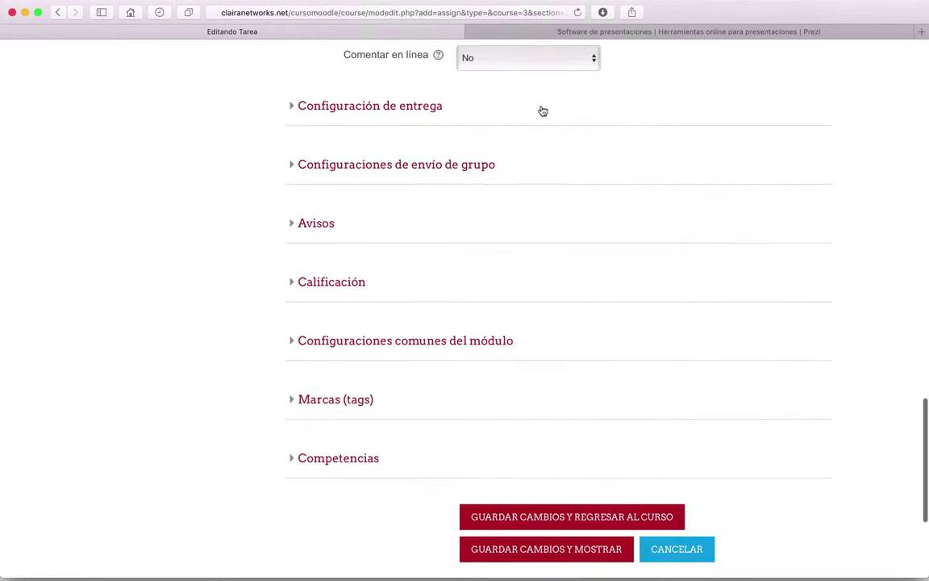
left_click(292, 109)
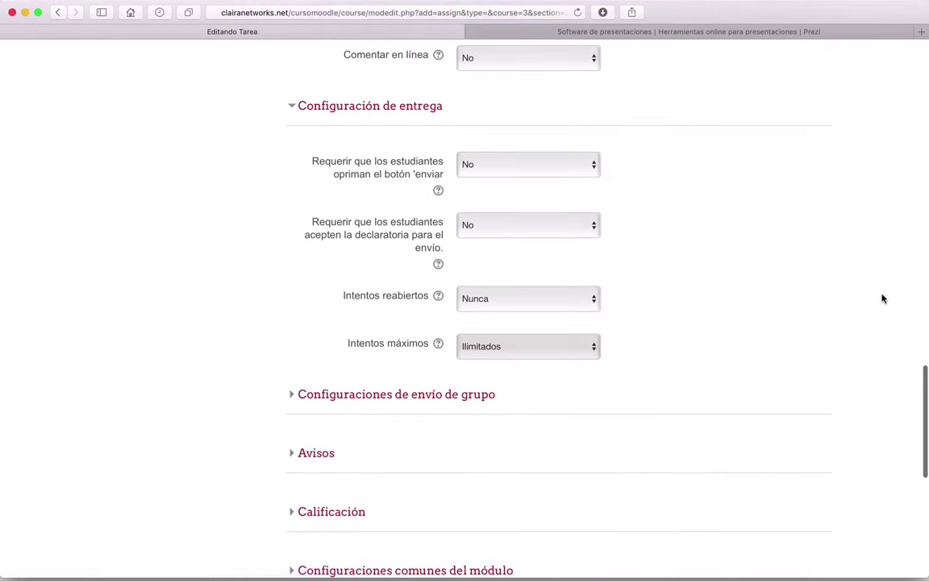
scroll(882, 298, "down", 2)
scroll(882, 299, "up", 1)
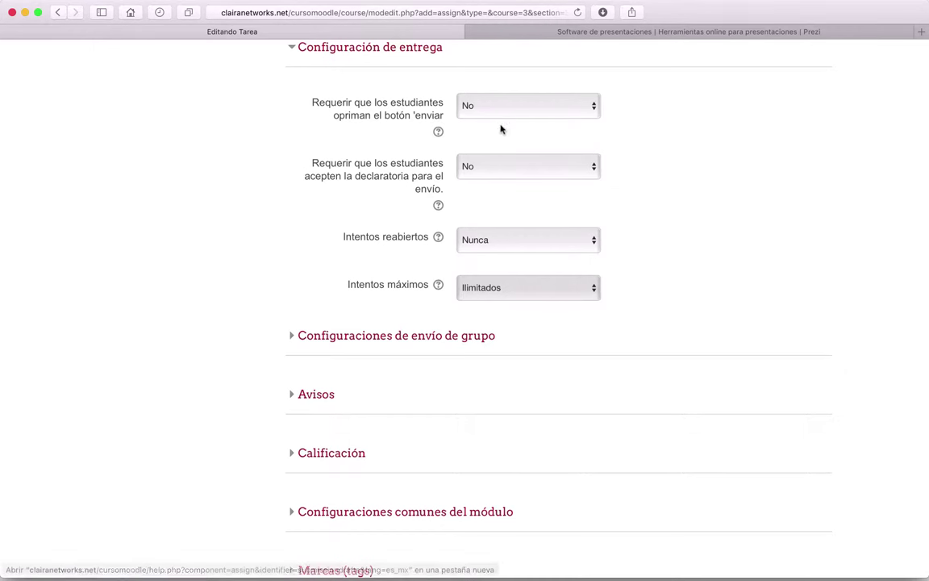
left_click(438, 132)
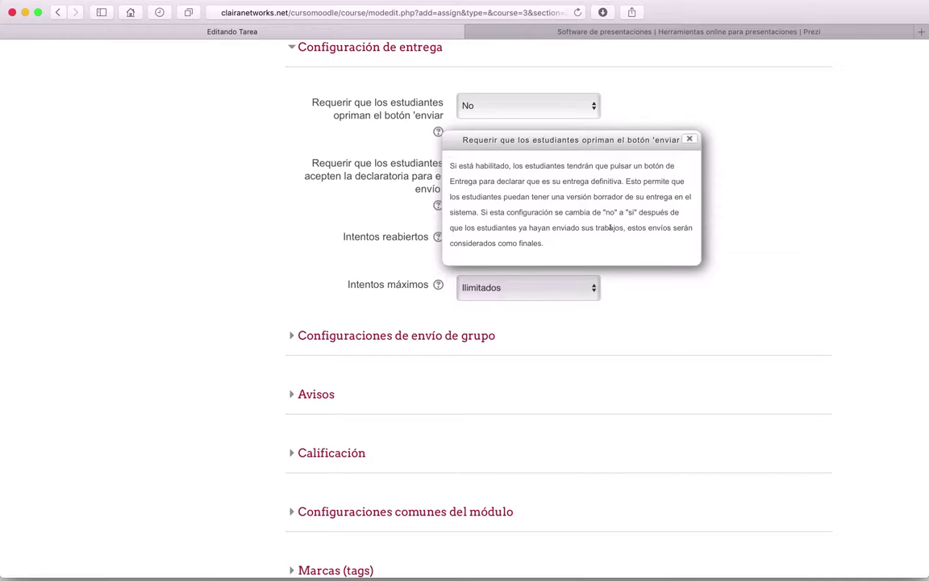
left_click(688, 138)
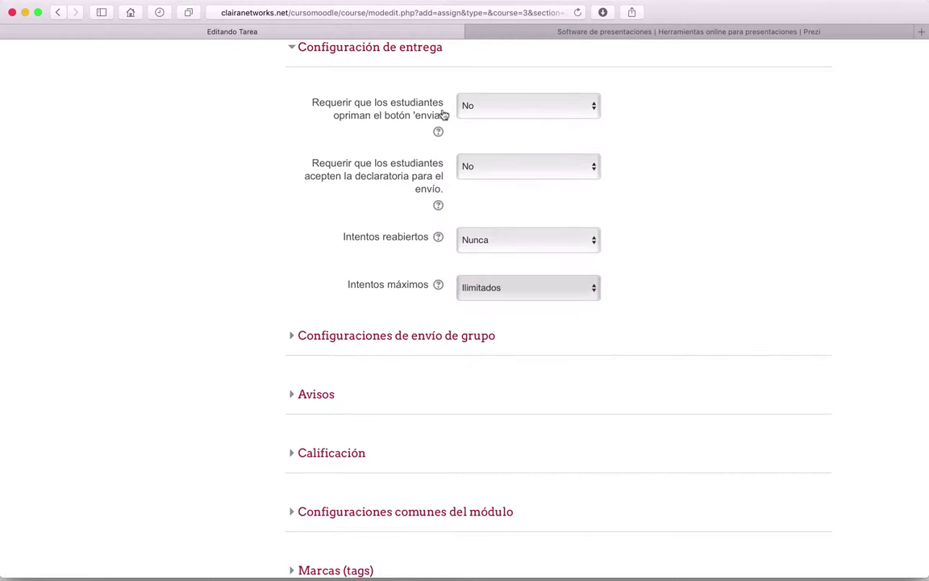
left_click(494, 111)
left_click(477, 123)
Read the help for requiring that students accept the submission statement (declaratoria para el envío)
scroll(689, 141, "down", 1)
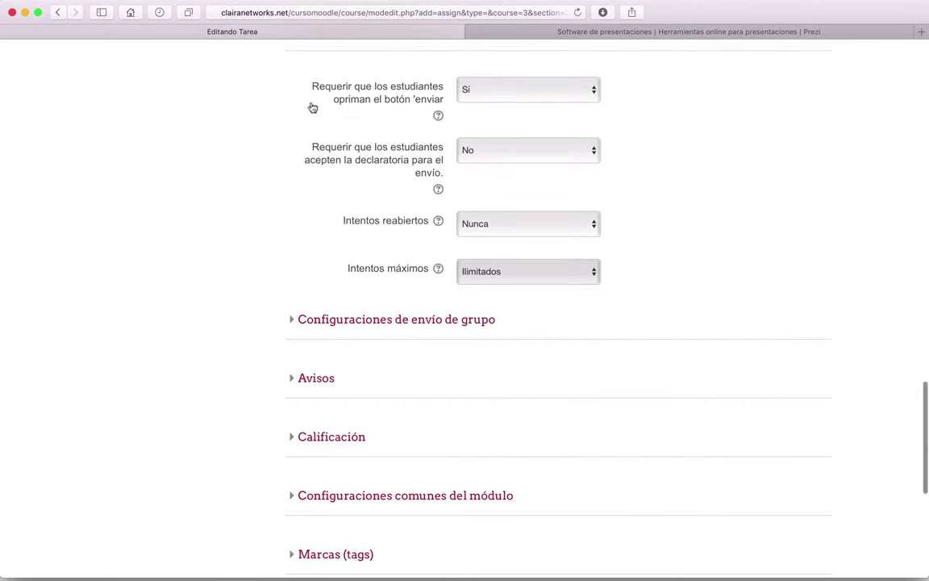
scroll(280, 173, "down", 3)
scroll(280, 173, "down", 1)
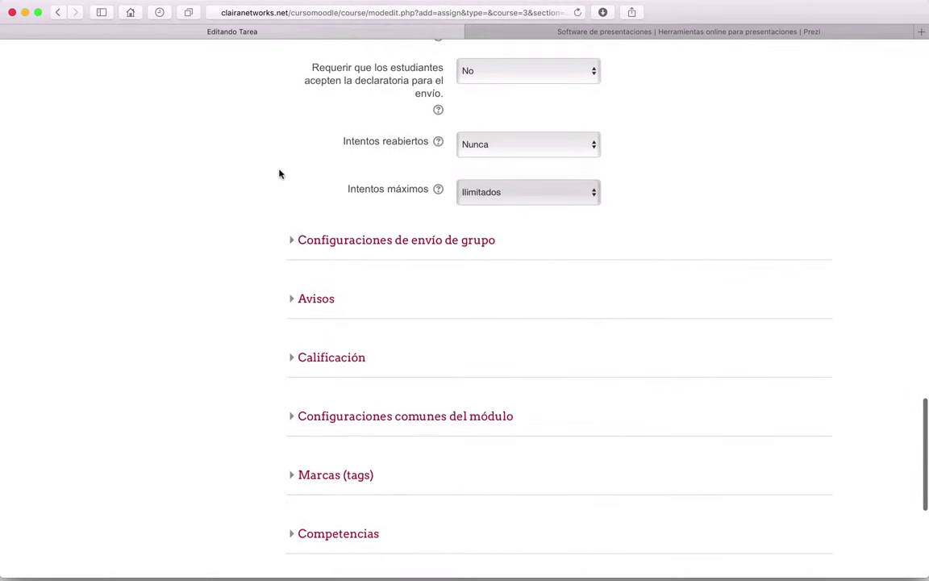
scroll(287, 144, "up", 1)
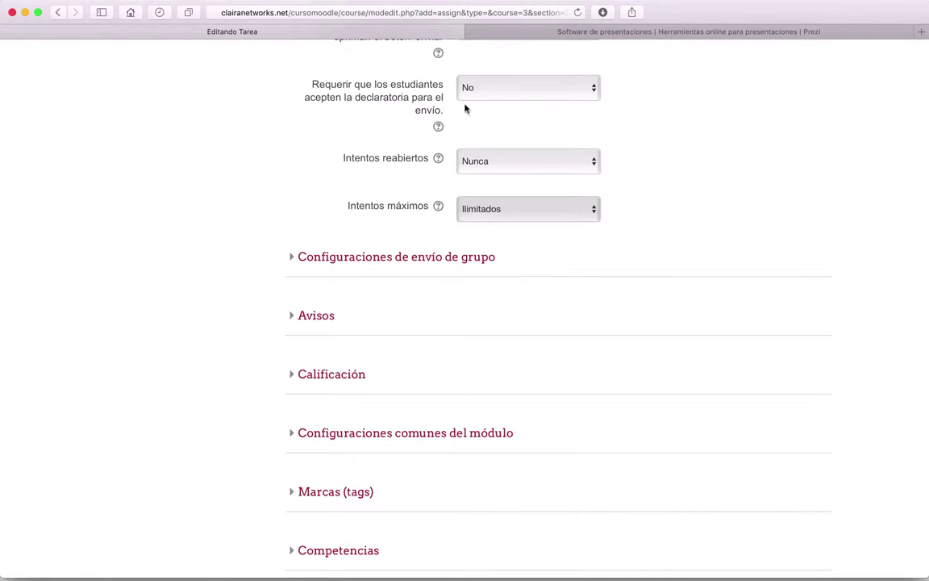
left_click(438, 126)
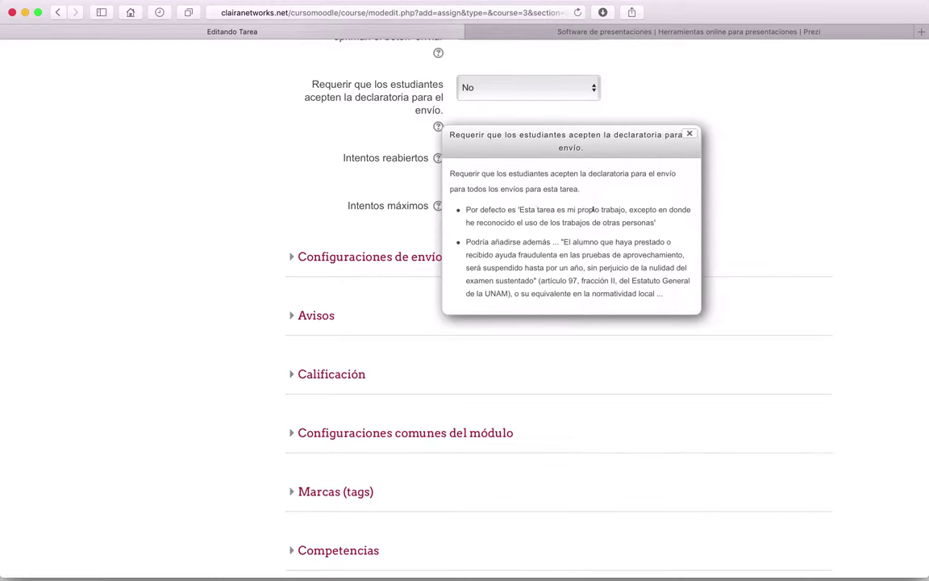
left_click(761, 205)
Consult the help for Intentos reabiertos and set that option to Automáticamente hasta pasar
scroll(761, 206, "down", 2)
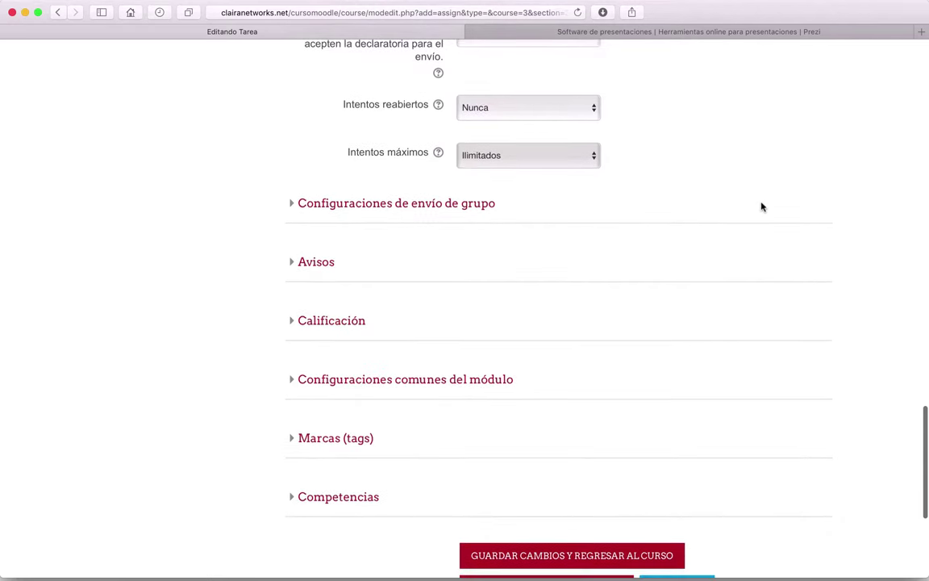
left_click(438, 105)
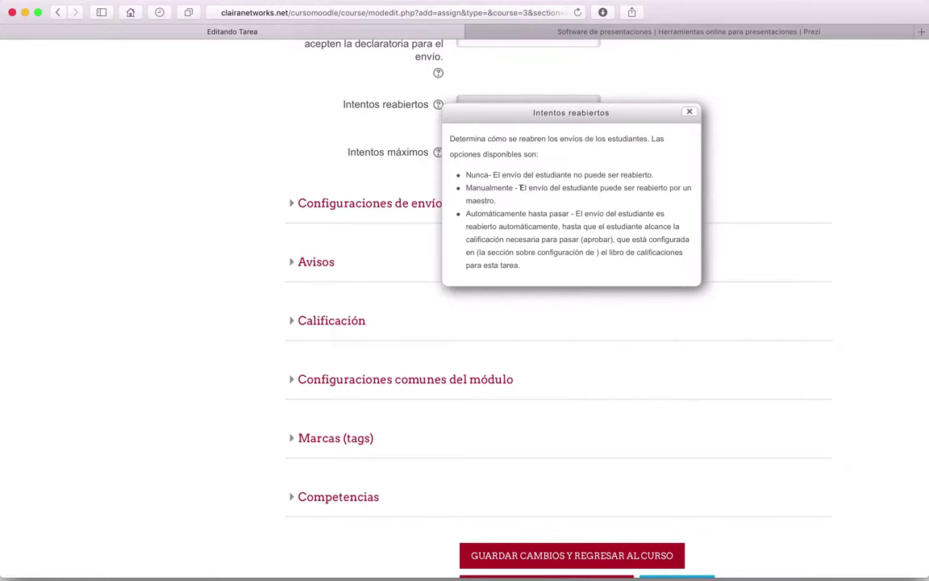
scroll(520, 187, "down", 1)
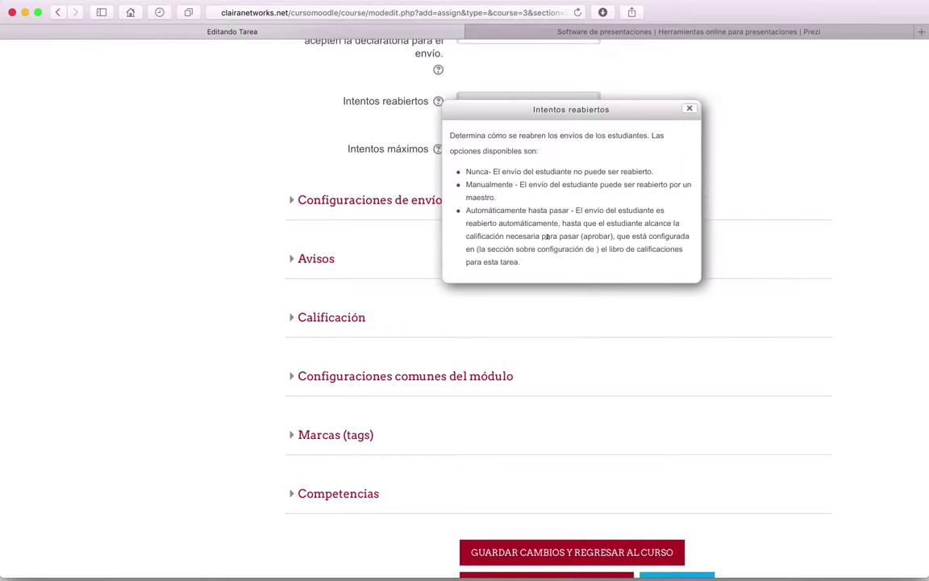
left_click(356, 113)
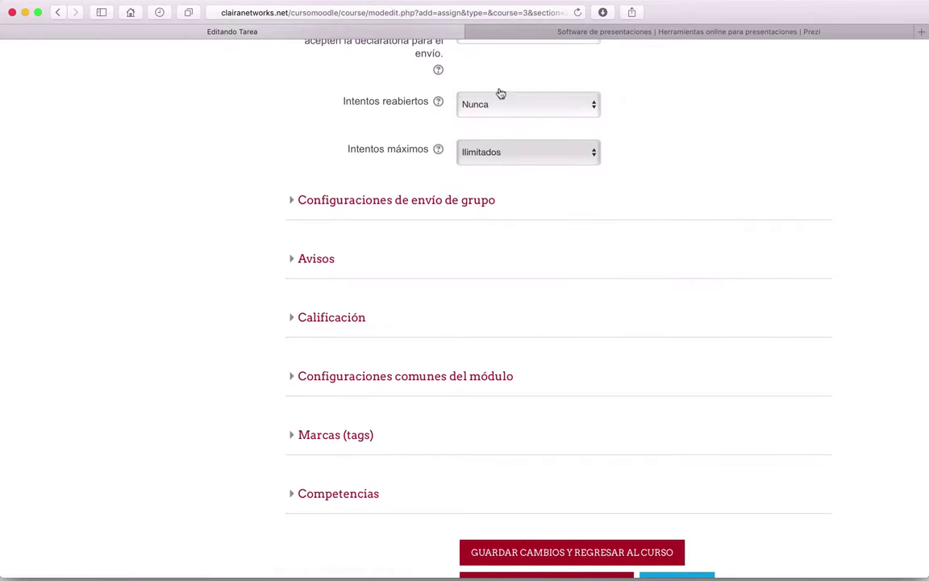
left_click(556, 104)
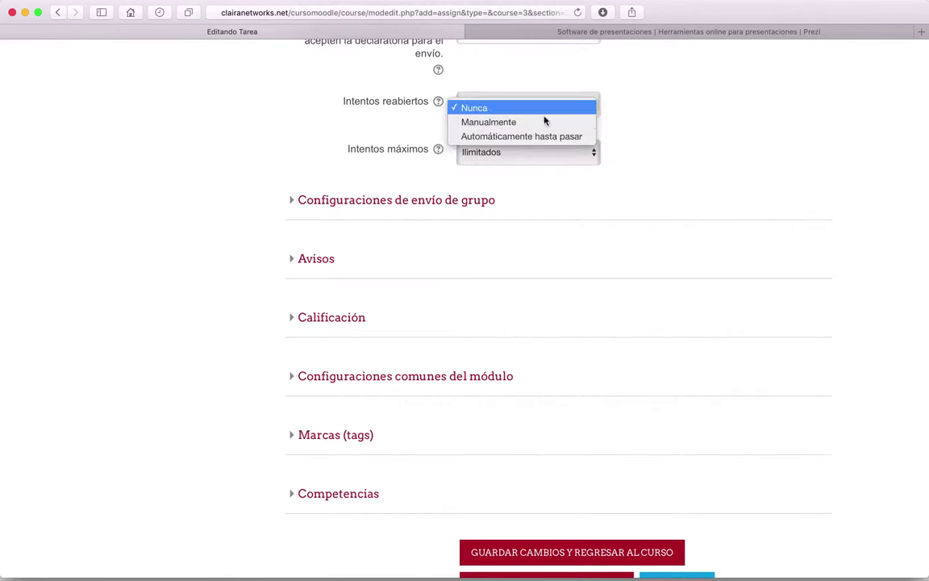
left_click(516, 137)
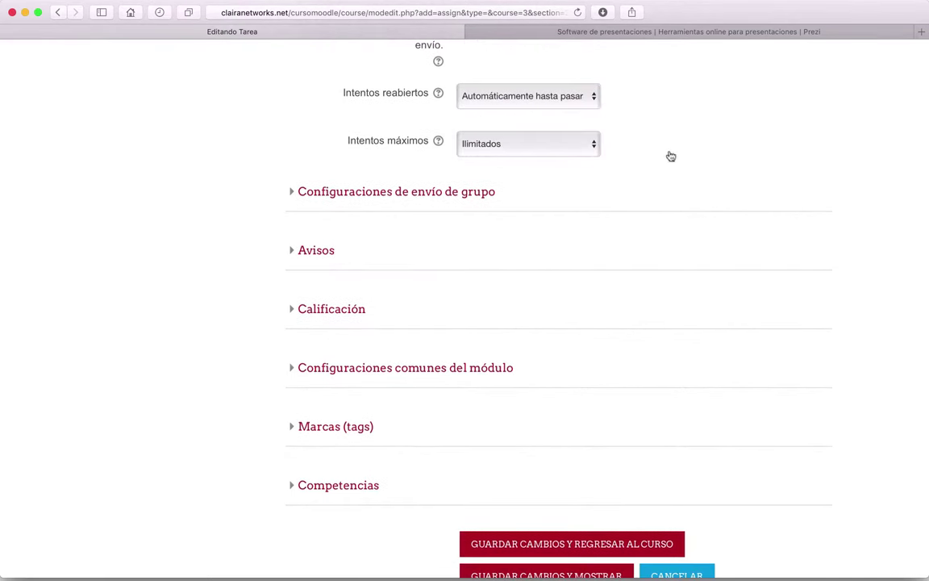
Read the help for Intentos máximos under Configuración de entrega
left_click(438, 140)
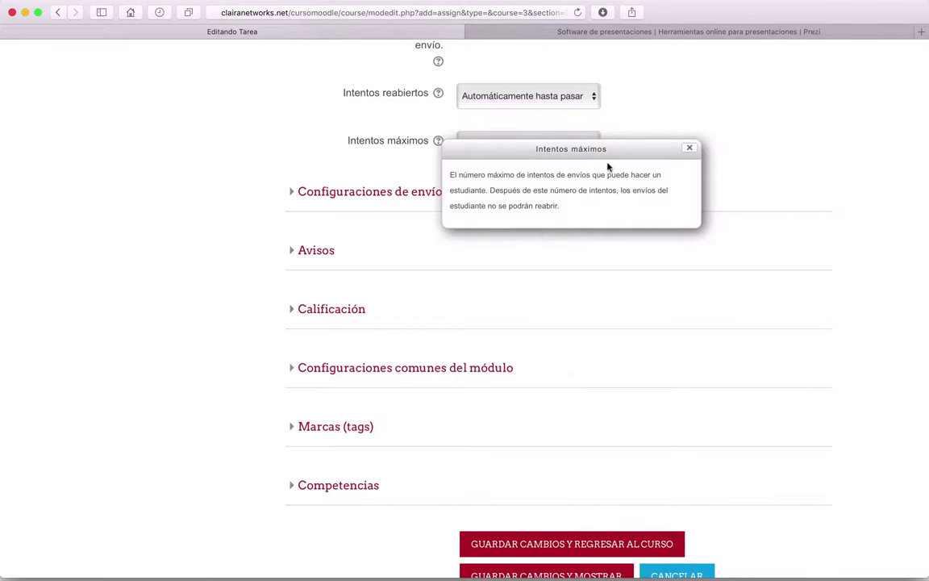
left_click(690, 148)
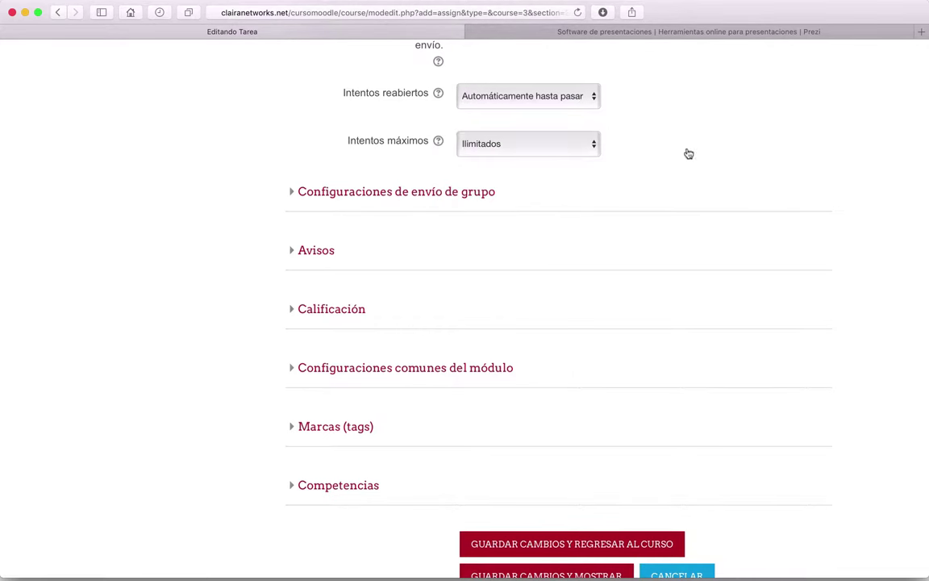
Set Intentos máximos to 1
left_click(486, 151)
left_click(492, 161)
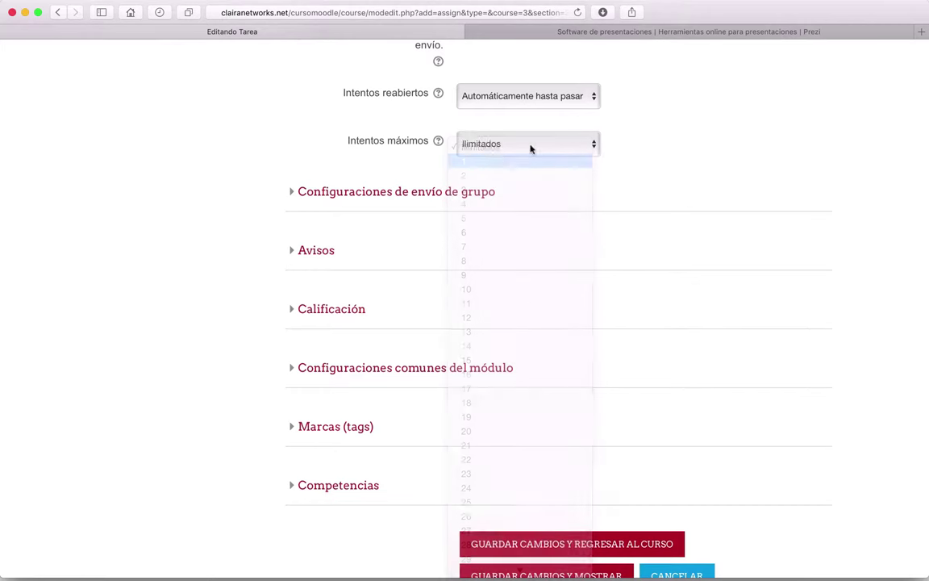
Expand Configuraciones de envío de grupo and review its group submission options
scroll(692, 143, "down", 1)
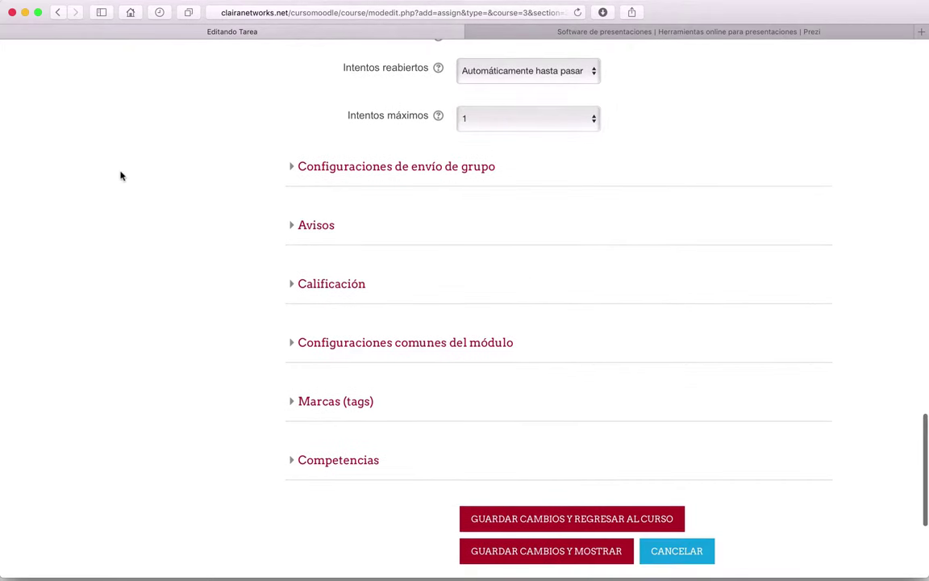
left_click(291, 168)
scroll(292, 173, "down", 3)
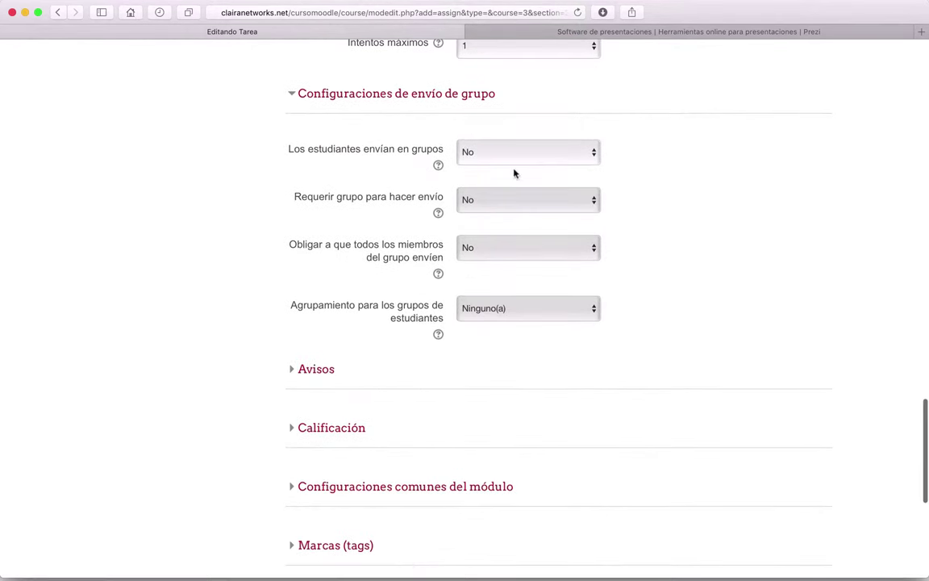
scroll(413, 358, "down", 5)
Expand Avisos, set Mandar avisos a los (profesores) calificadores to Sí, and read that option's help
left_click(316, 53)
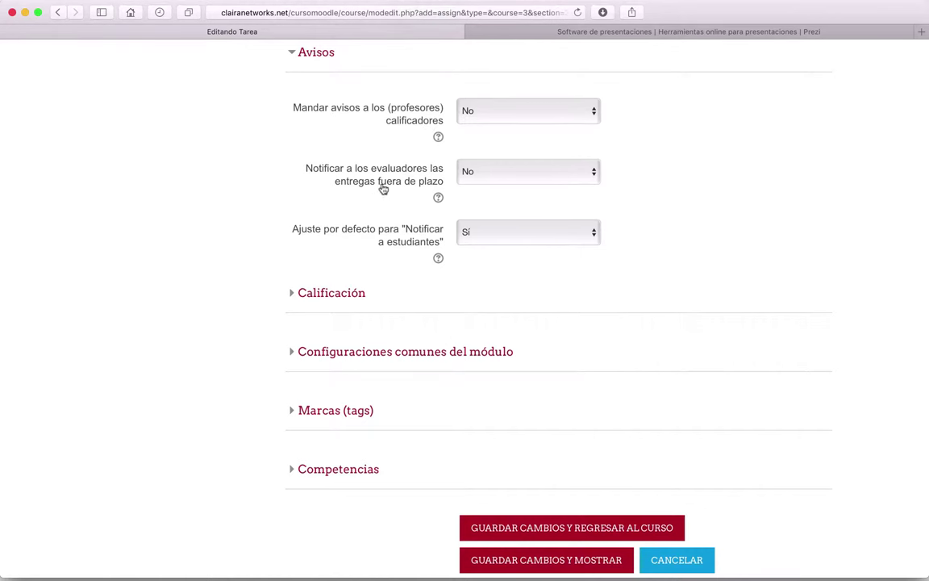
left_click(504, 119)
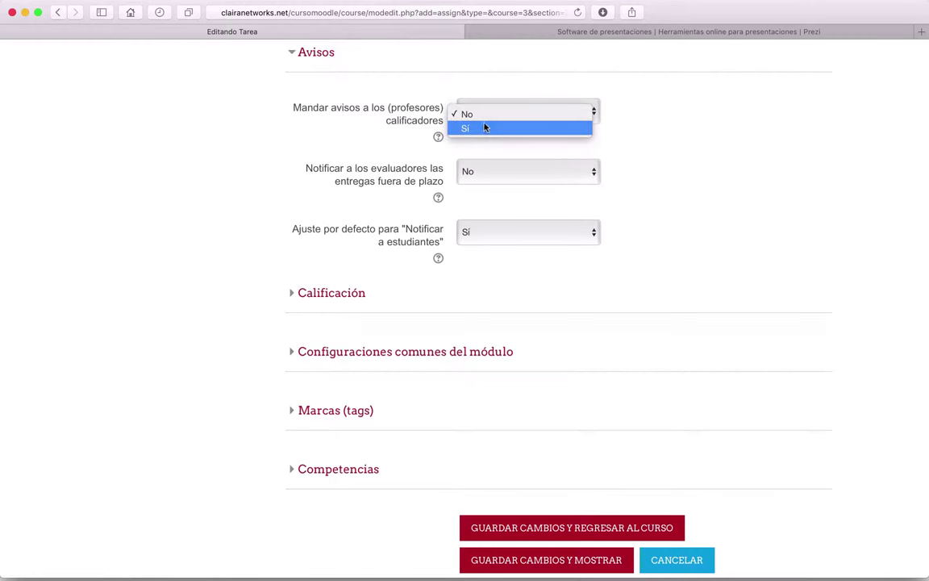
left_click(477, 133)
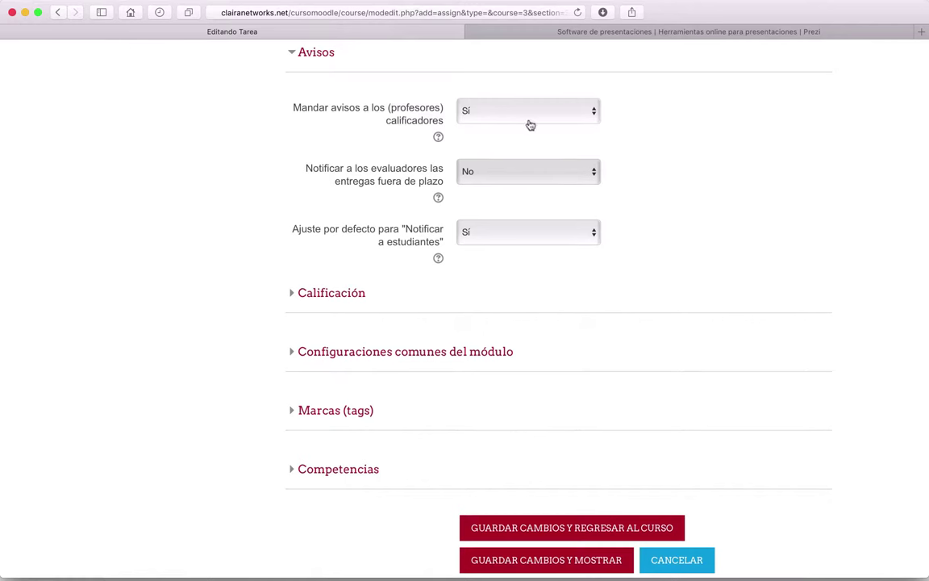
left_click(438, 136)
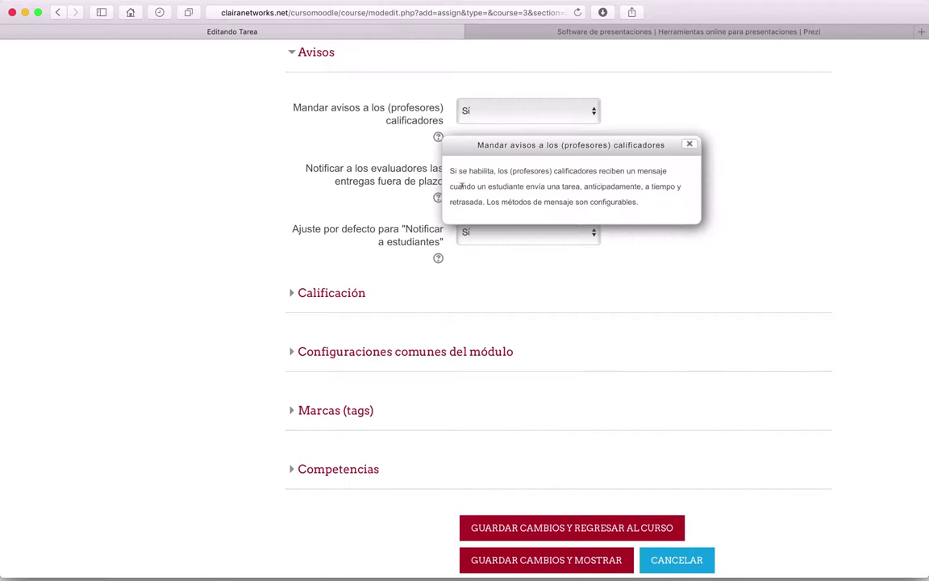
left_click(691, 144)
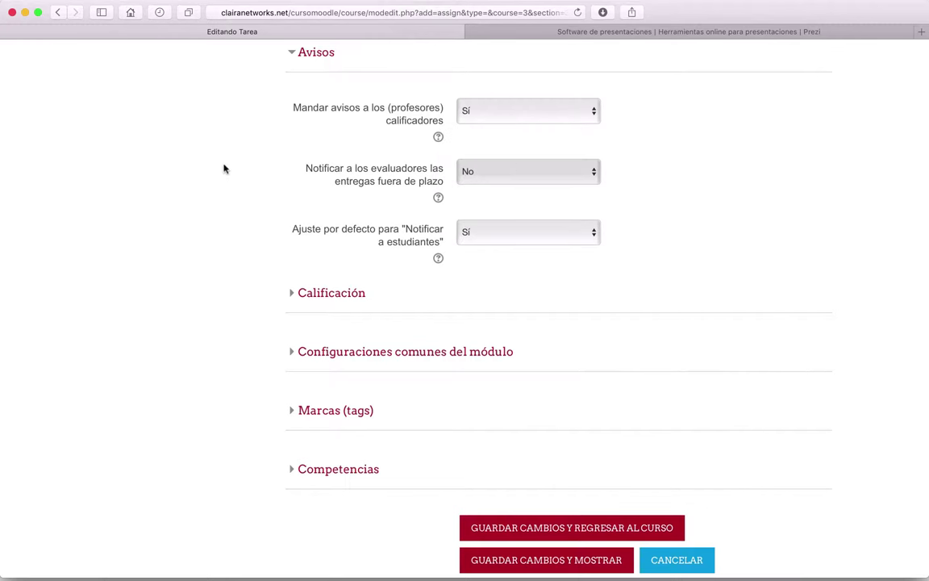
Check the choices for Mandar avisos a los (profesores) calificadores again, keeping Sí selected
left_click(503, 121)
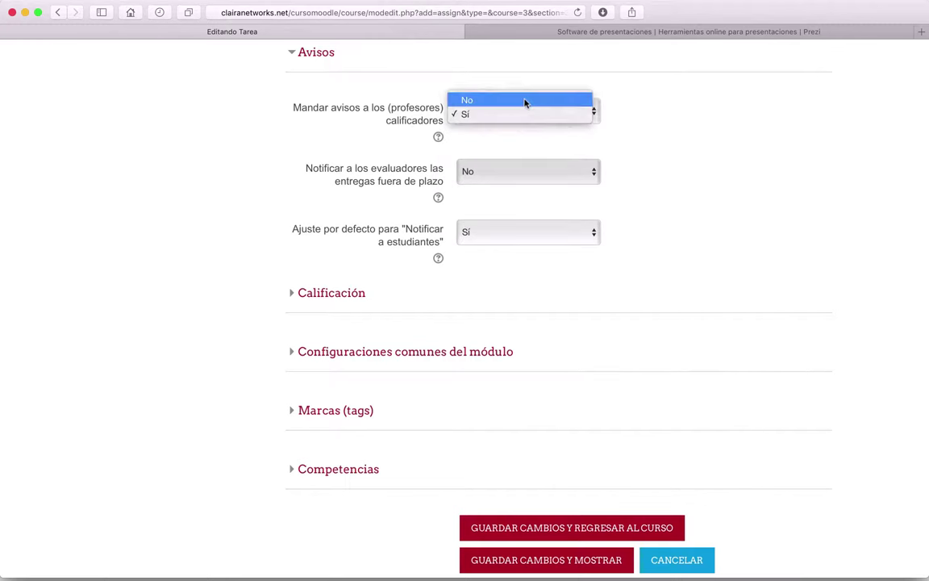
left_click(483, 114)
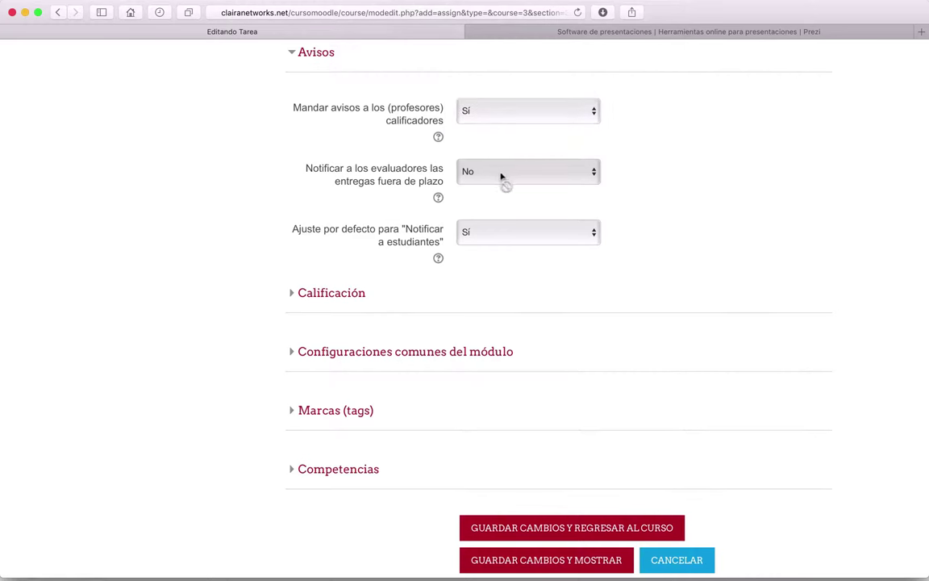
left_click(496, 117)
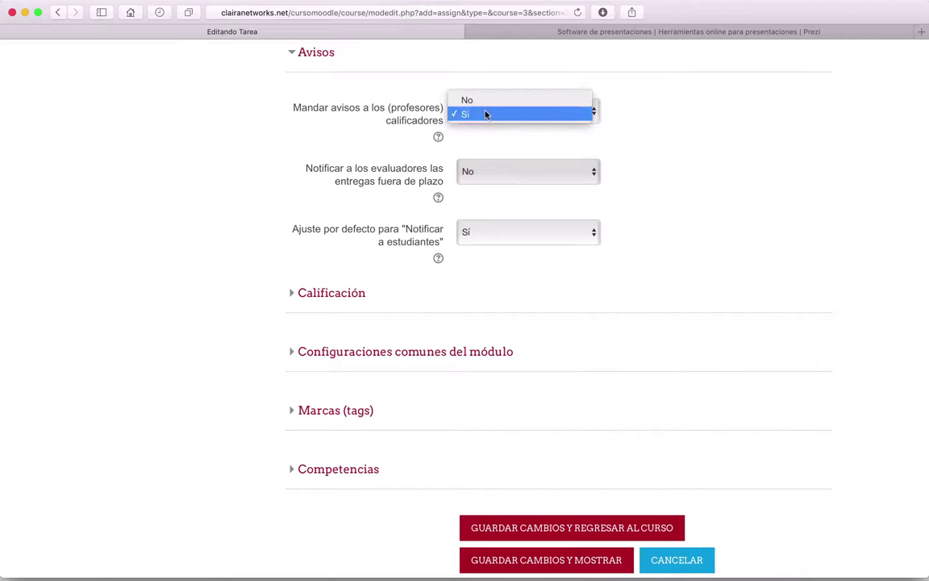
left_click(350, 147)
Check the choices for Ajuste por defecto para "Notificar a estudiantes", keeping Sí, and read its help
scroll(350, 204, "down", 1)
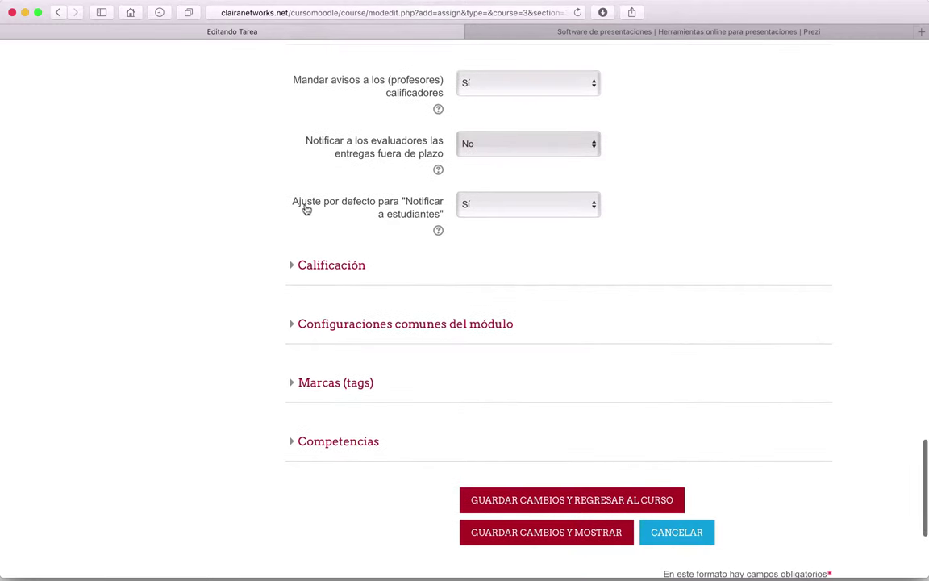
left_click(492, 206)
left_click(464, 211)
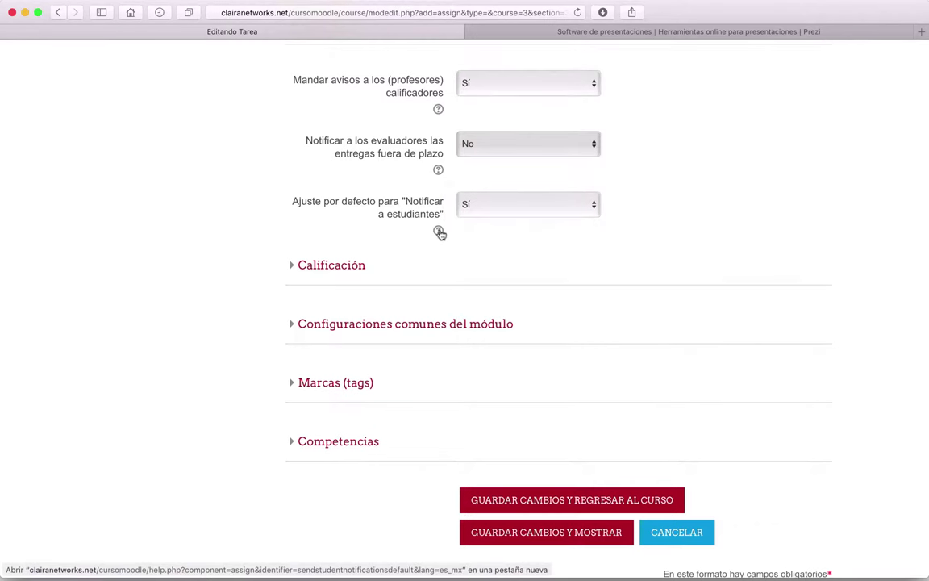
left_click(438, 230)
left_click(347, 214)
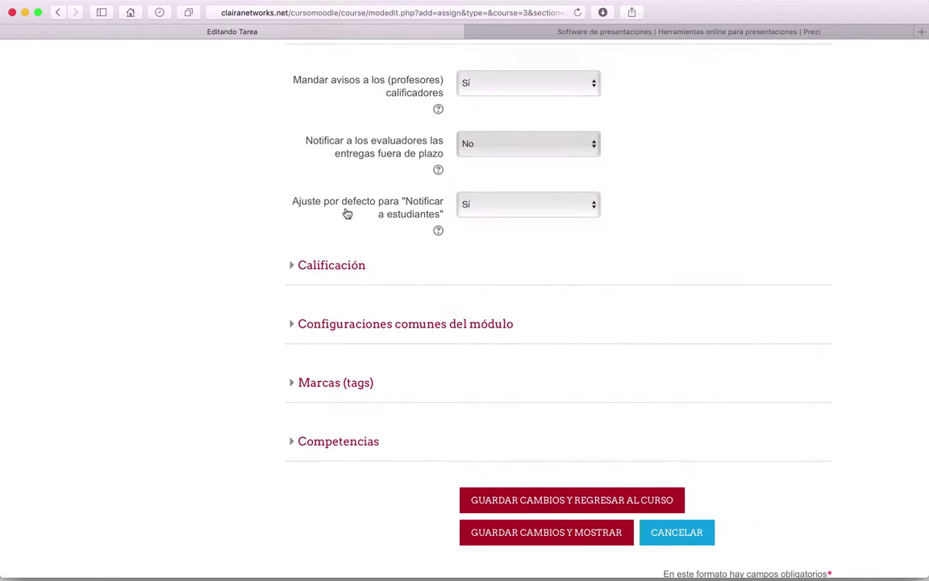
left_click(438, 231)
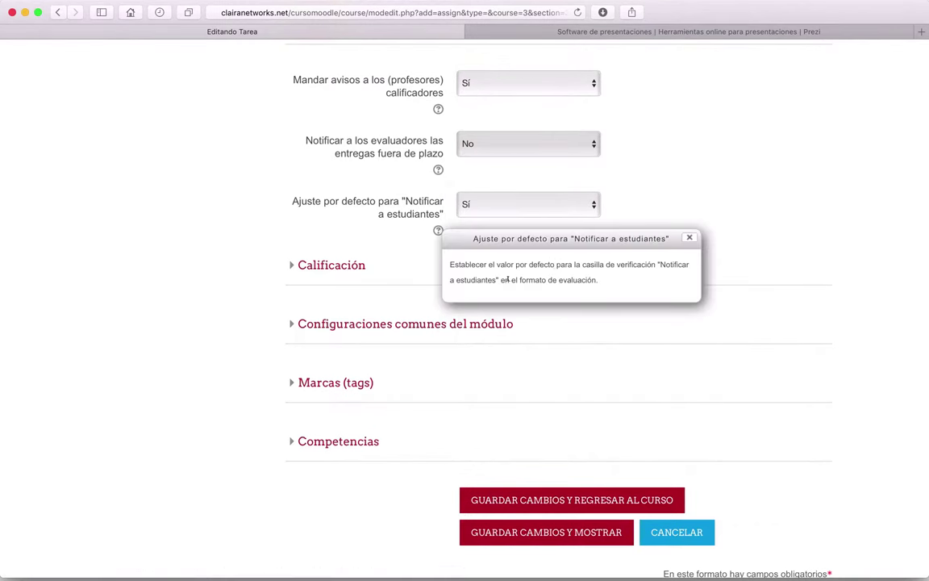
left_click(310, 226)
Expand Calificación and keep the grade Tipo as Puntaje
scroll(310, 226, "down", 1)
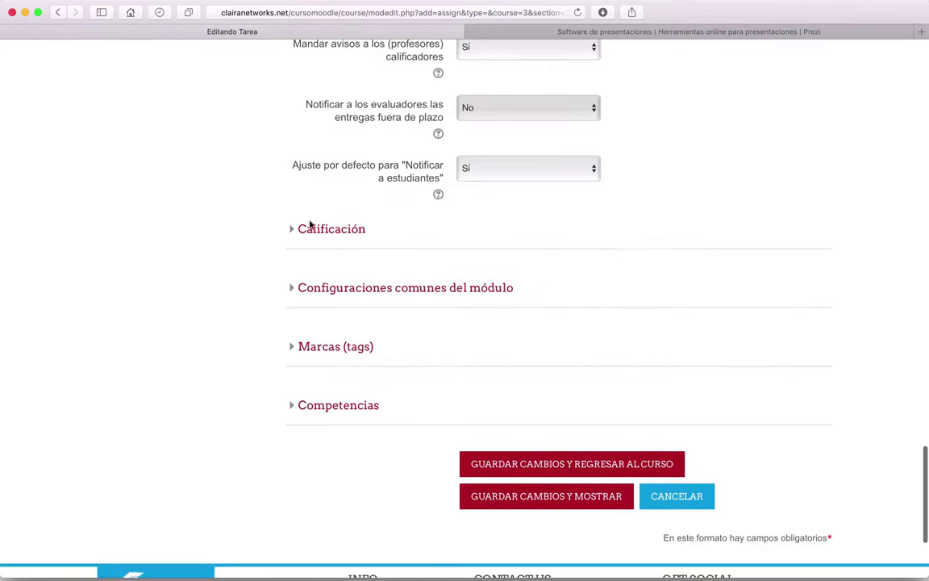
left_click(300, 230)
scroll(298, 232, "down", 5)
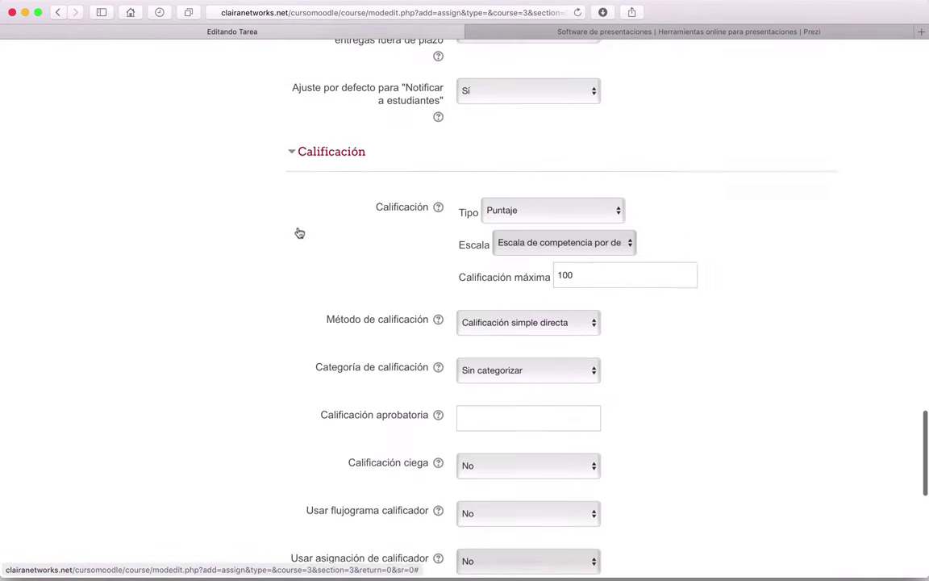
scroll(299, 233, "up", 1)
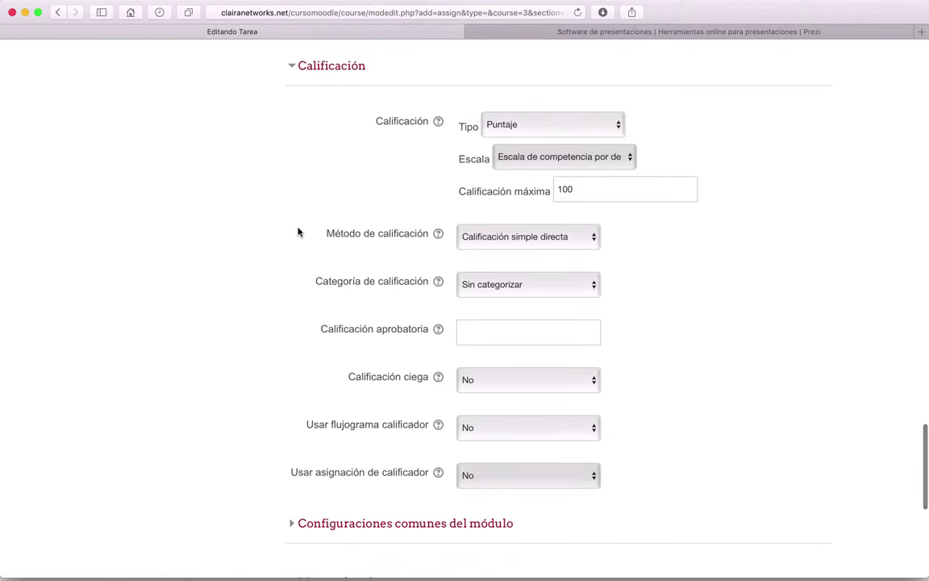
scroll(298, 232, "down", 1)
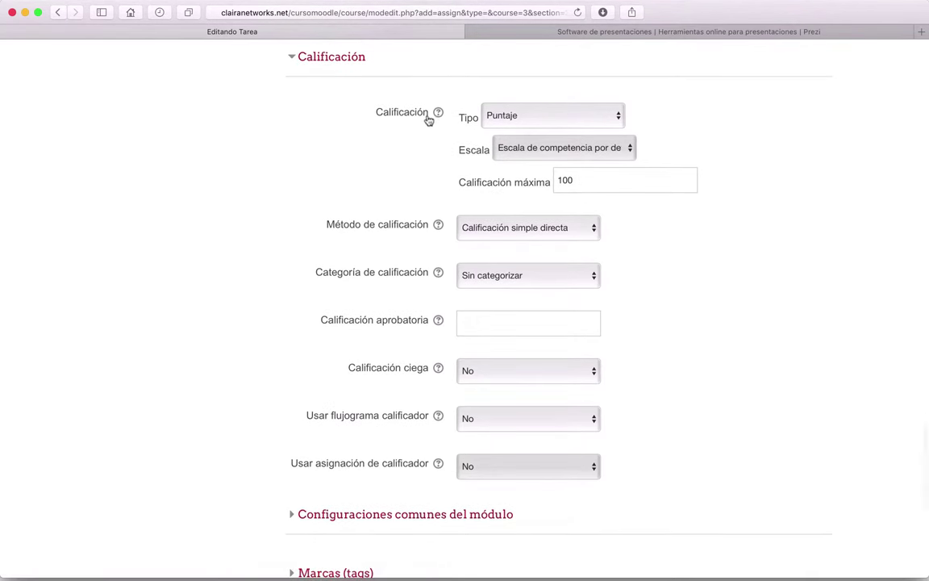
left_click(554, 120)
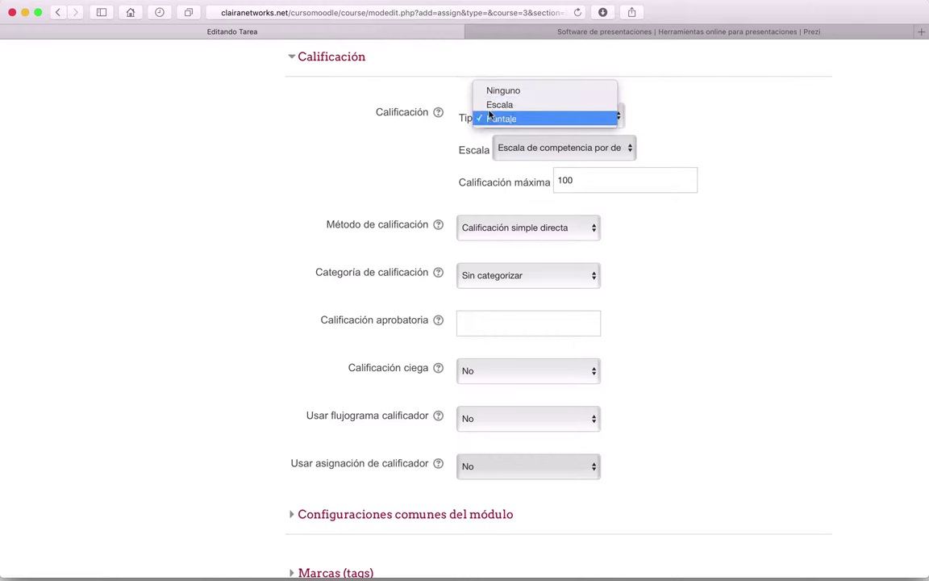
left_click(521, 121)
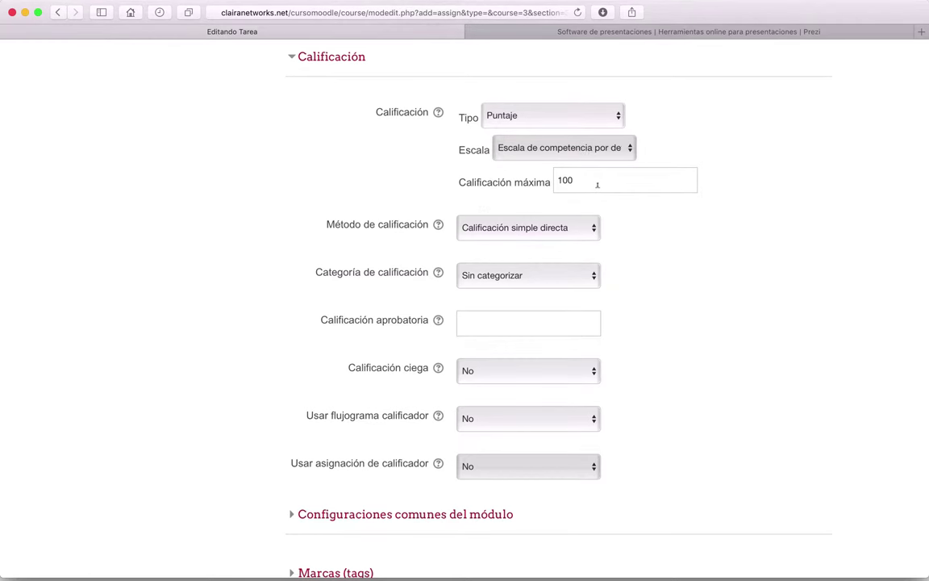
Review the choices for Método de calificación and Categoría de calificación, keeping Calificación simple directa and Sin categorizar
scroll(451, 188, "down", 1)
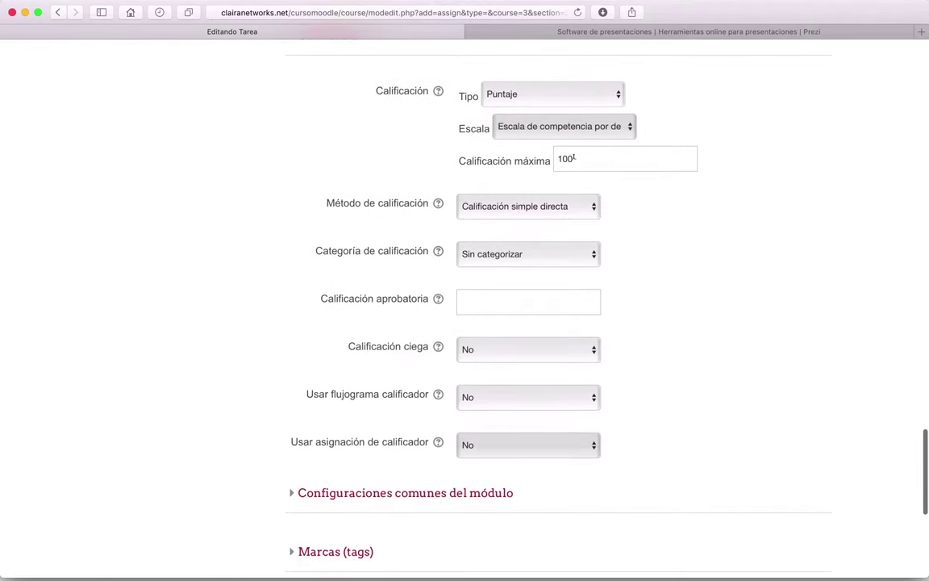
scroll(574, 158, "down", 1)
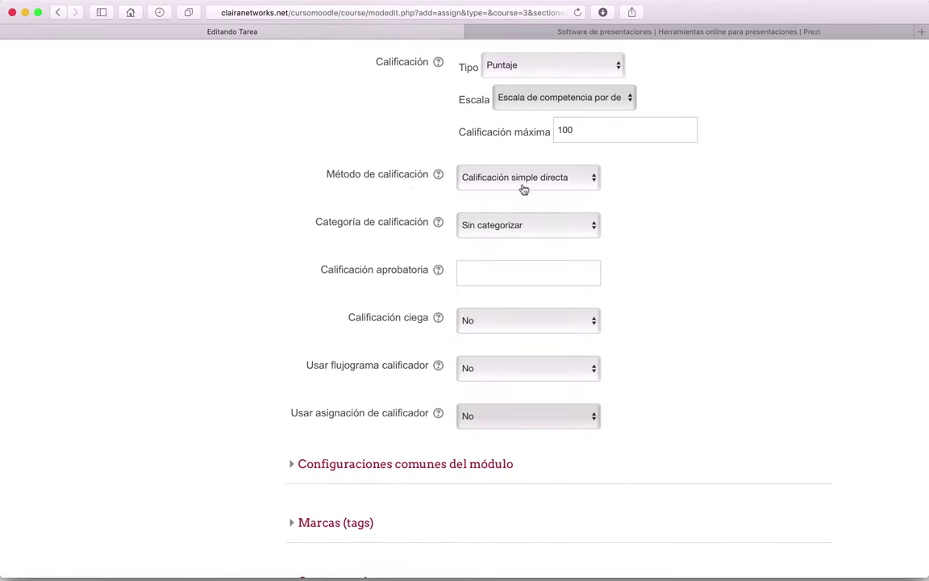
left_click(548, 179)
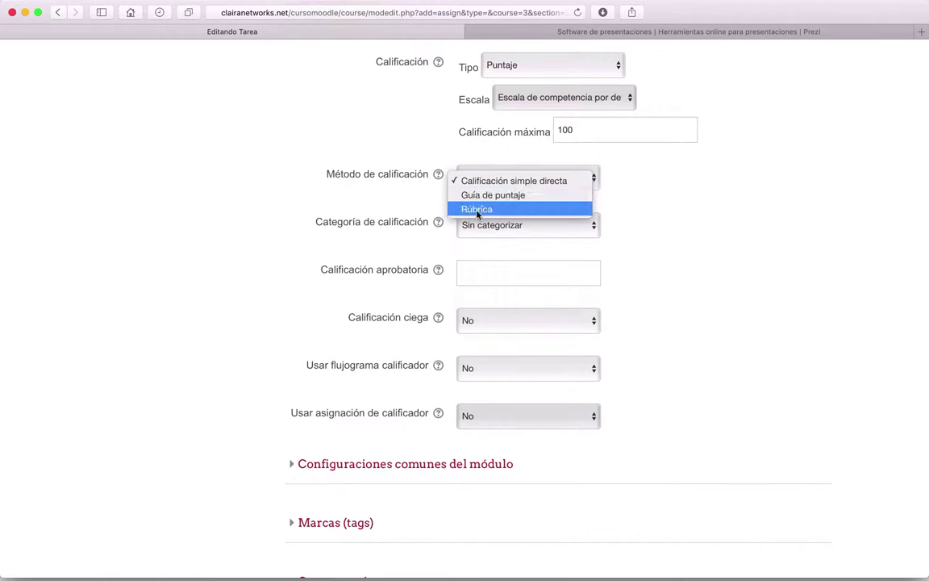
left_click(657, 203)
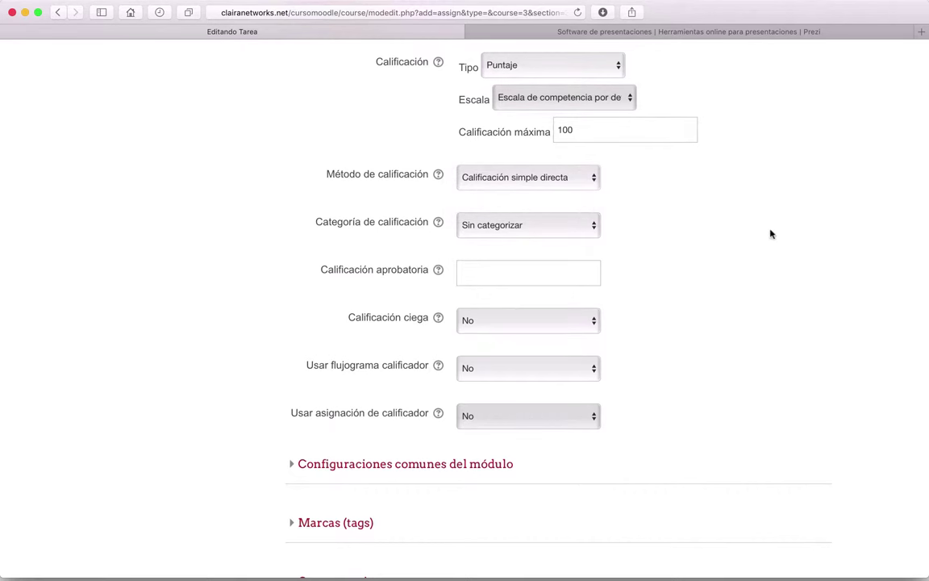
scroll(770, 234, "down", 1)
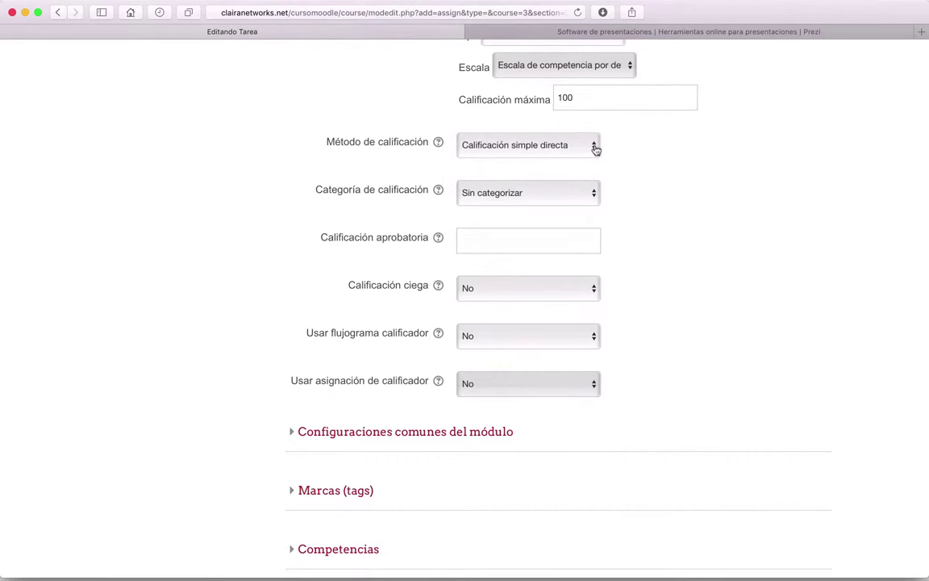
left_click(596, 147)
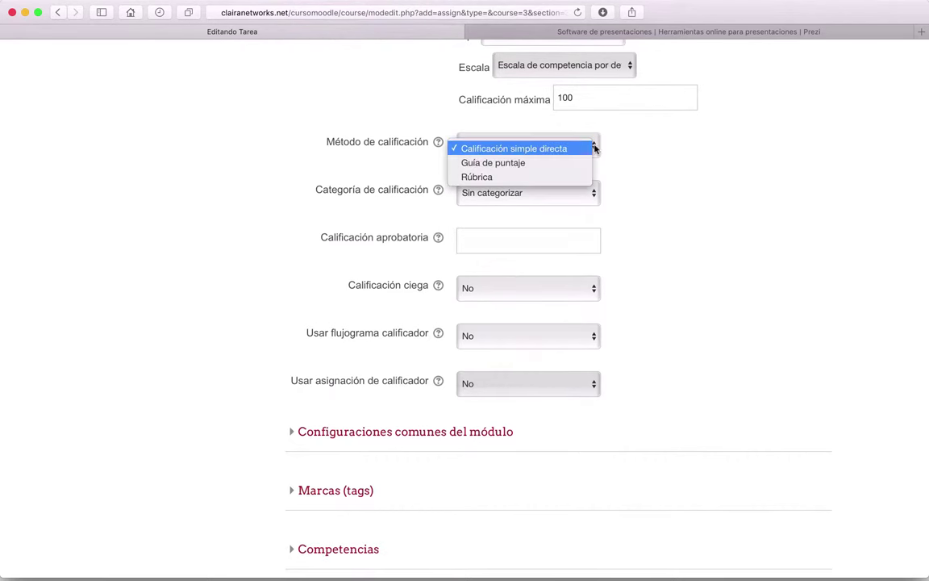
left_click(682, 231)
scroll(272, 206, "down", 1)
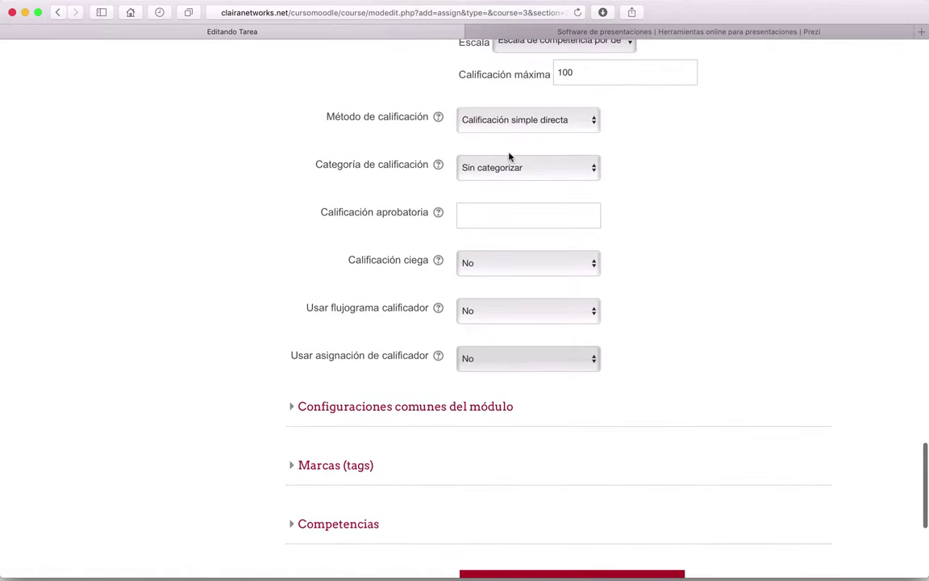
left_click(590, 162)
left_click(689, 232)
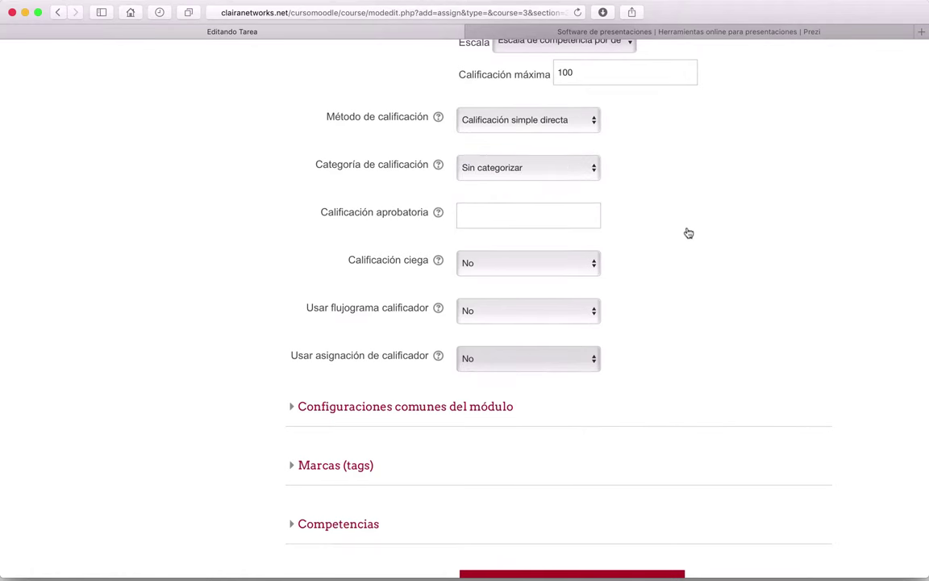
Set Calificación aprobatoria to 70
scroll(688, 233, "down", 1)
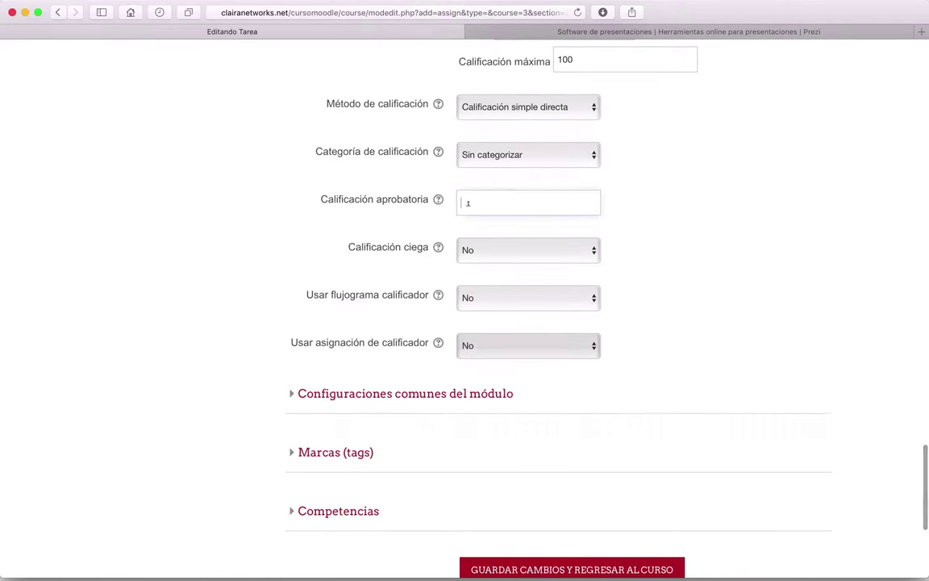
scroll(432, 216, "up", 3)
key("Tab")
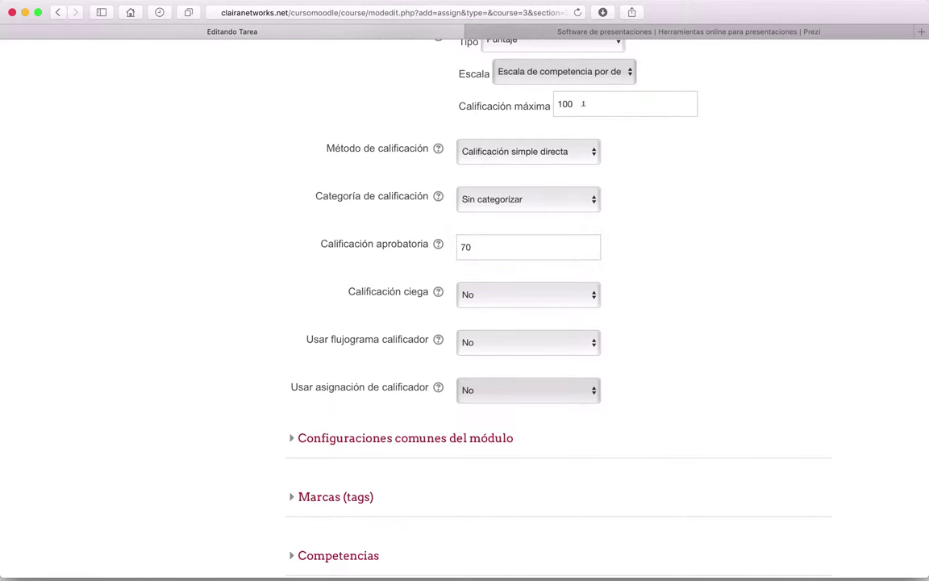
scroll(337, 273, "down", 1)
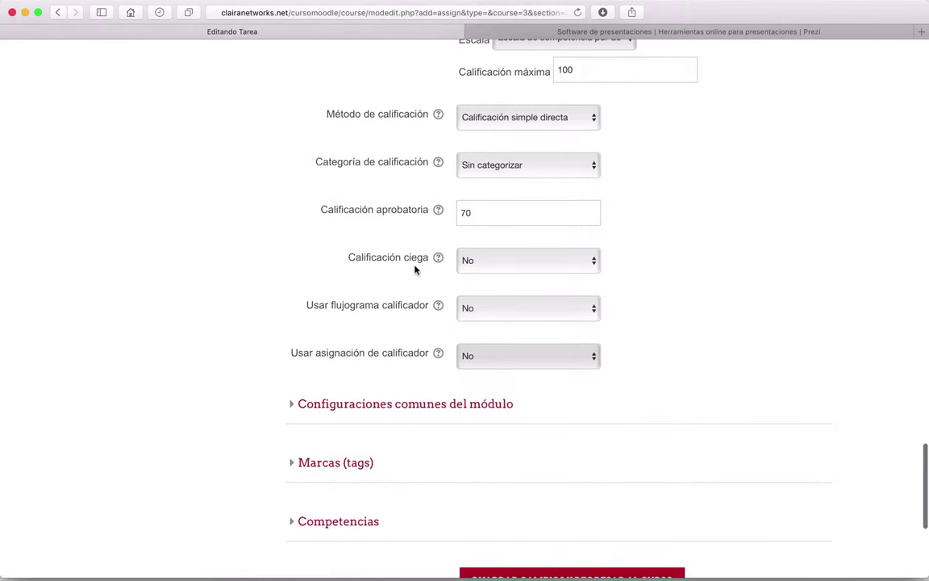
scroll(414, 270, "down", 1)
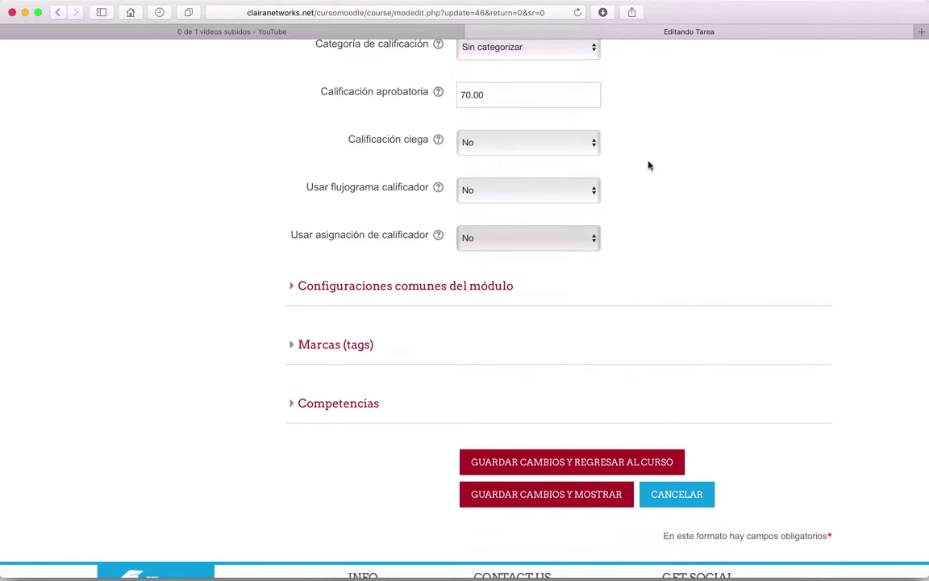
scroll(648, 165, "up", 5)
scroll(647, 164, "down", 2)
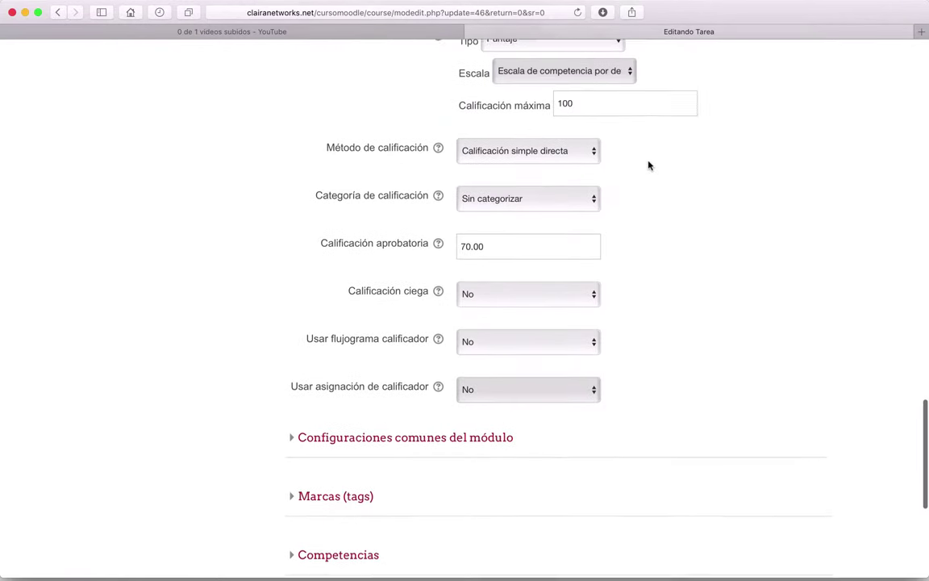
scroll(420, 239, "down", 1)
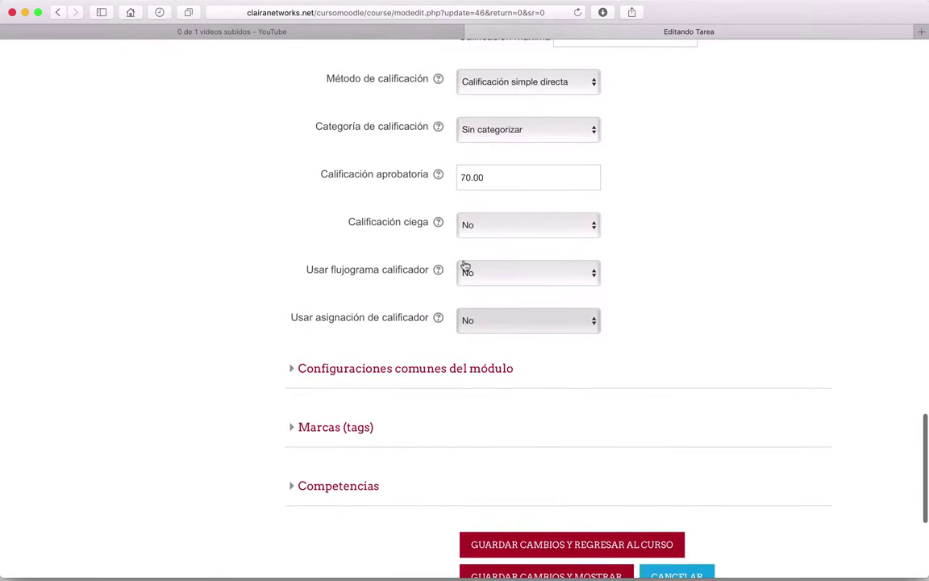
Read the help for Calificación ciega, keeping the option set to No
left_click(438, 224)
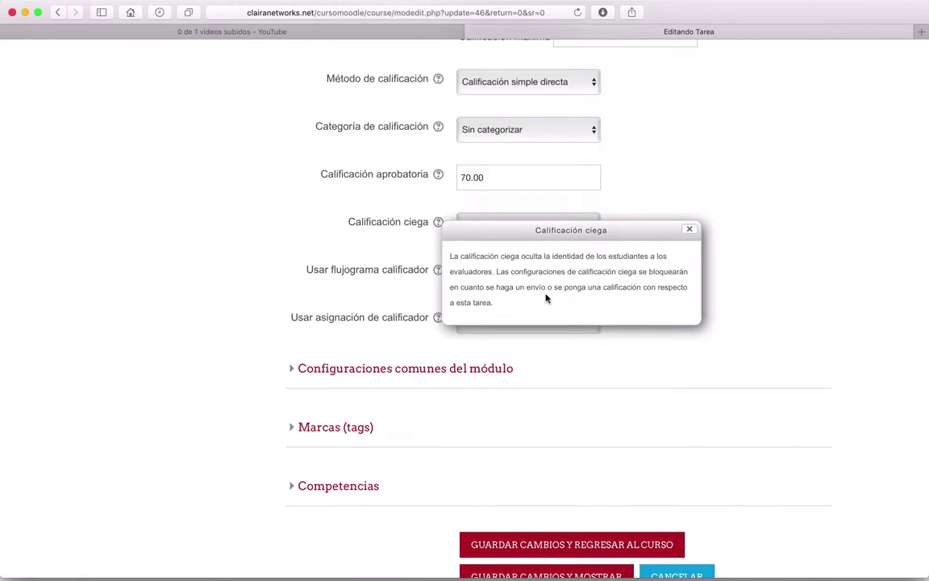
left_click(724, 249)
scroll(719, 249, "down", 1)
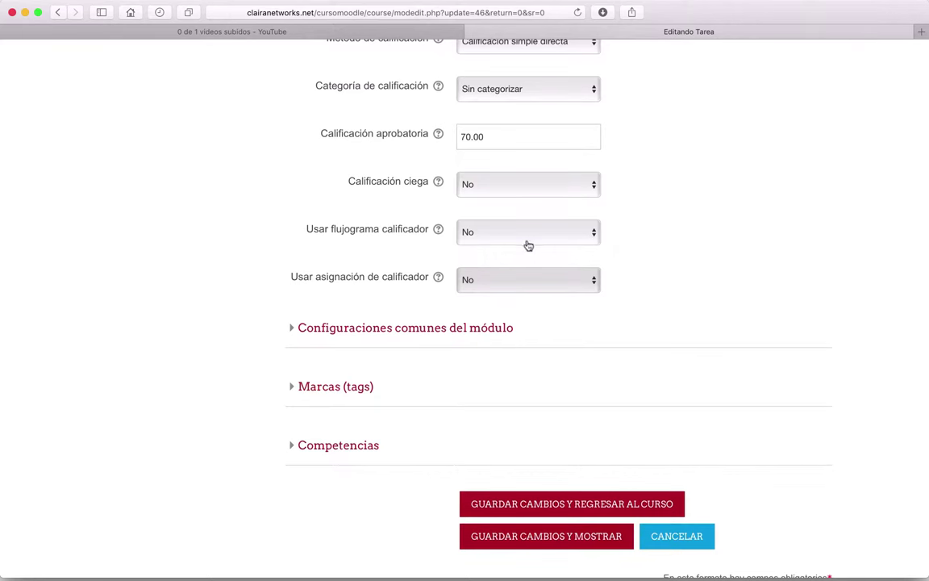
Look over the remaining assignment settings, then save the changes and display the assignment
scroll(742, 300, "down", 4)
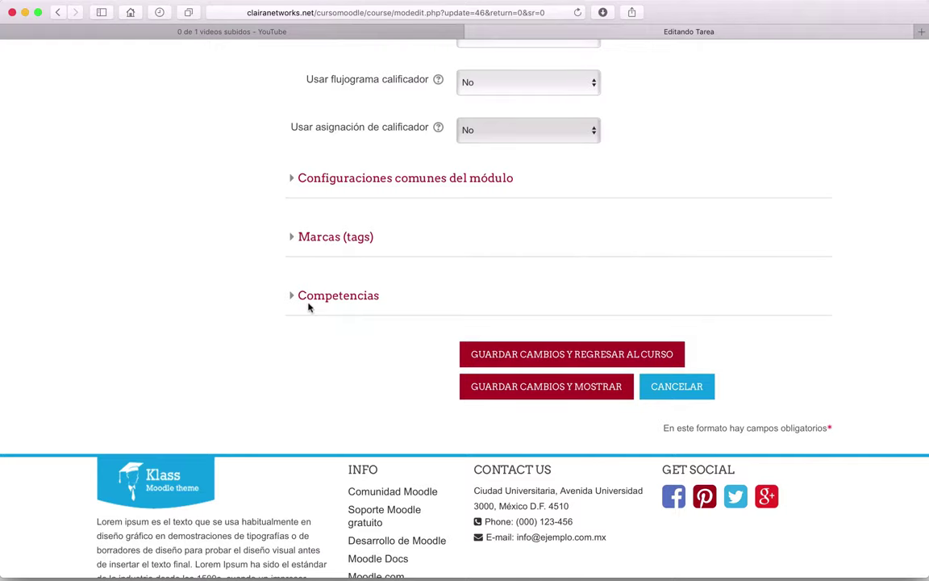
scroll(308, 307, "down", 2)
scroll(308, 307, "up", 15)
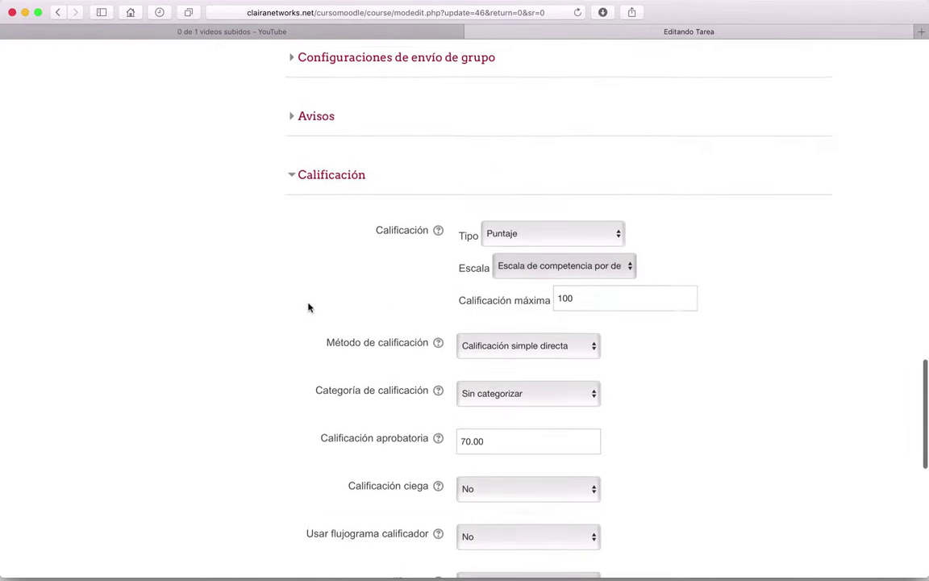
scroll(308, 307, "up", 5)
scroll(308, 308, "down", 20)
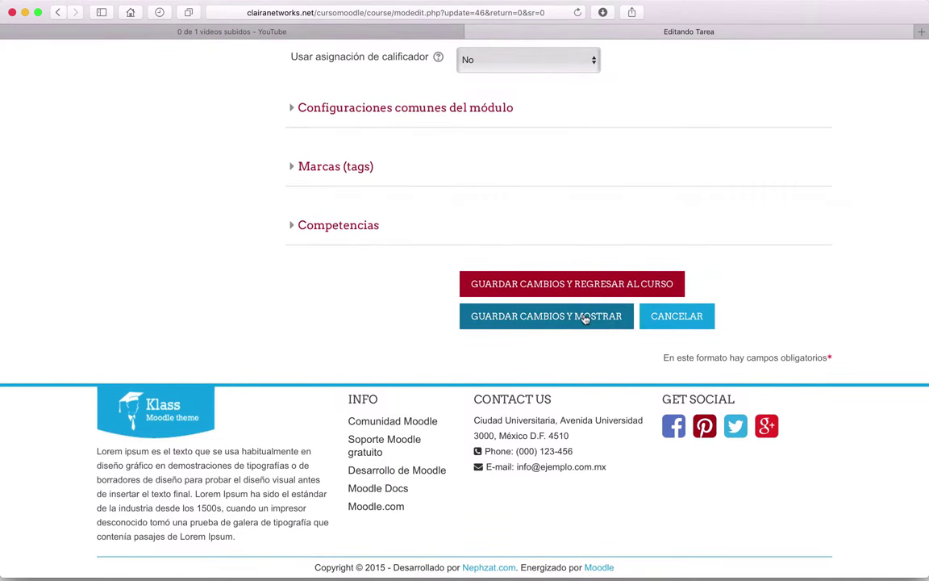
left_click(582, 317)
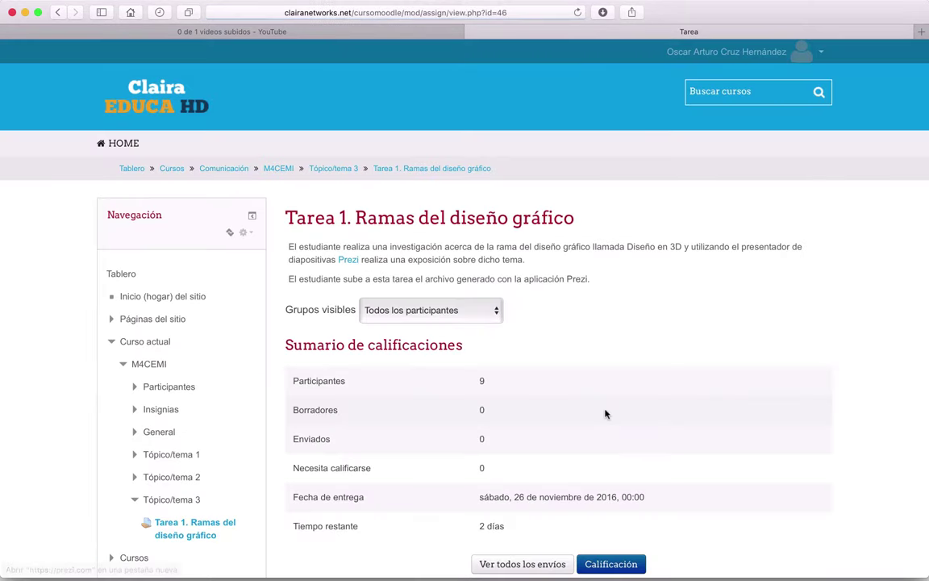
Review the description and Sumario de calificaciones of Tarea 1. Ramas del diseño gráfico
scroll(748, 382, "down", 3)
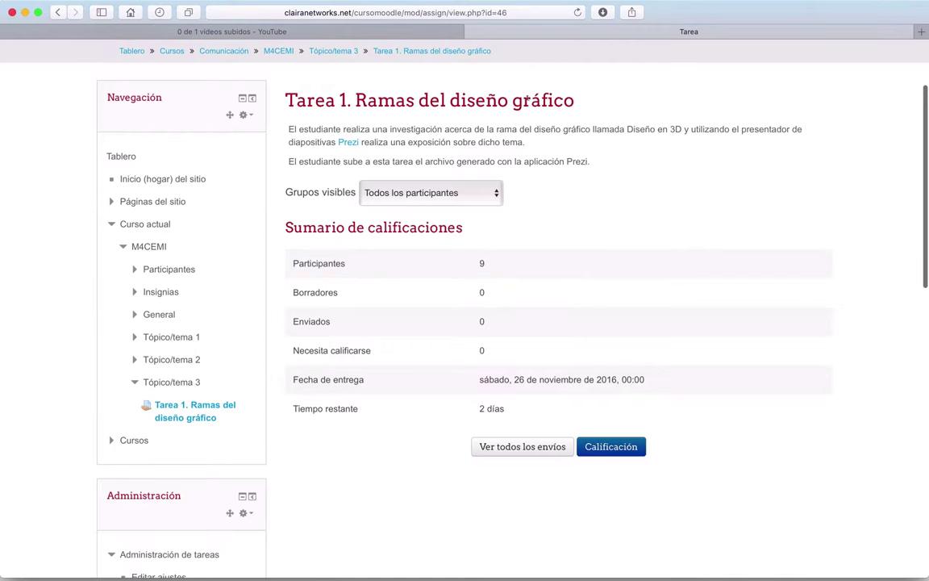
scroll(321, 212, "down", 3)
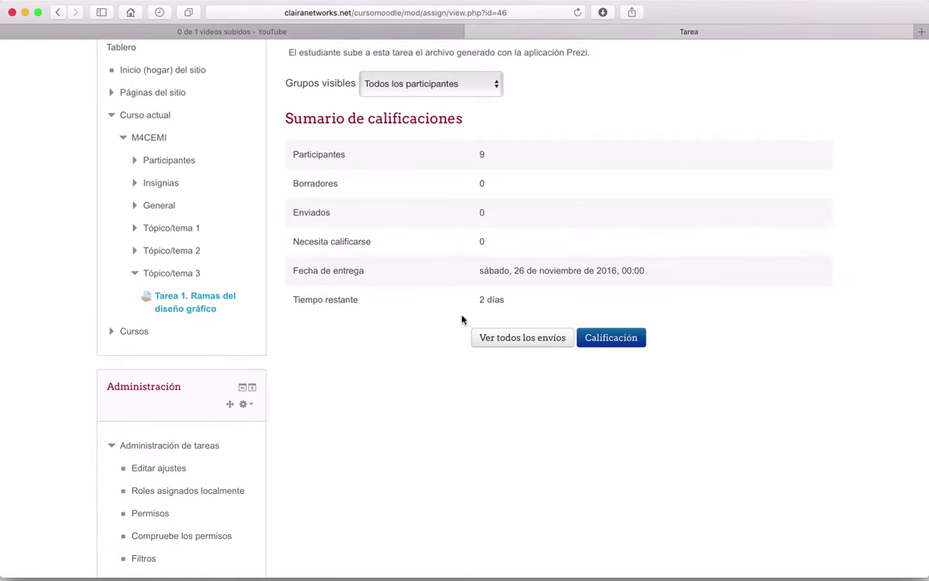
scroll(462, 320, "up", 2)
scroll(463, 321, "up", 2)
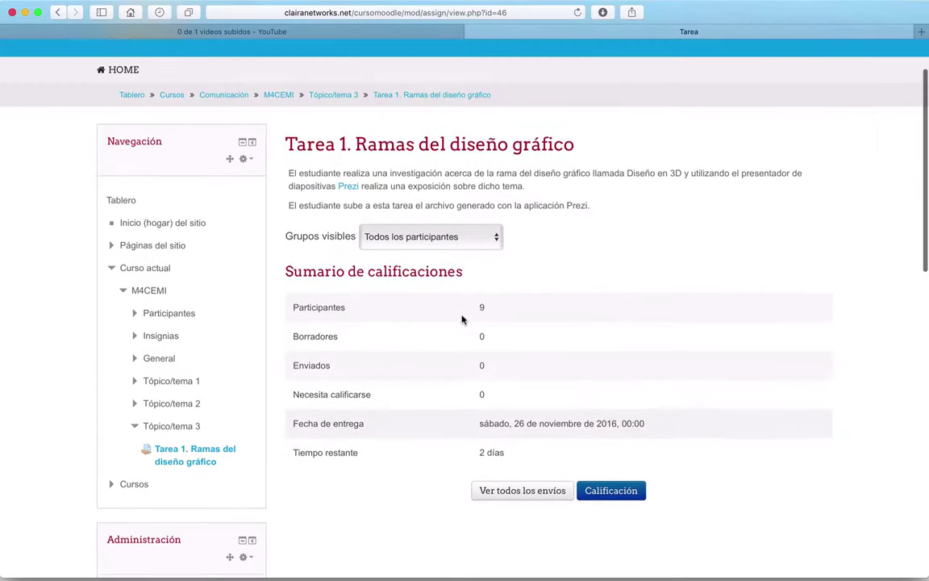
scroll(463, 320, "down", 2)
scroll(462, 320, "up", 2)
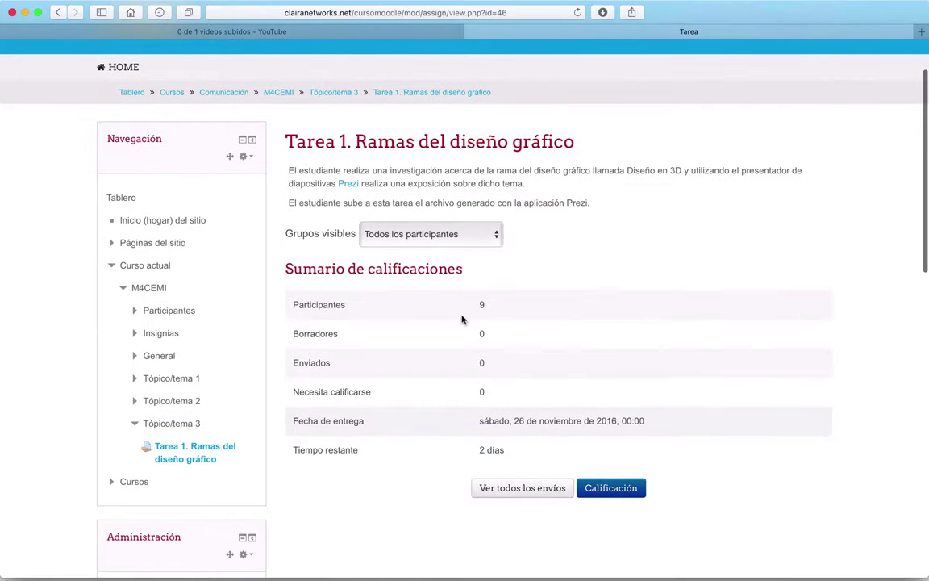
Open the Participantes list of the M4CEMI course and look through the enrolled students
left_click(167, 310)
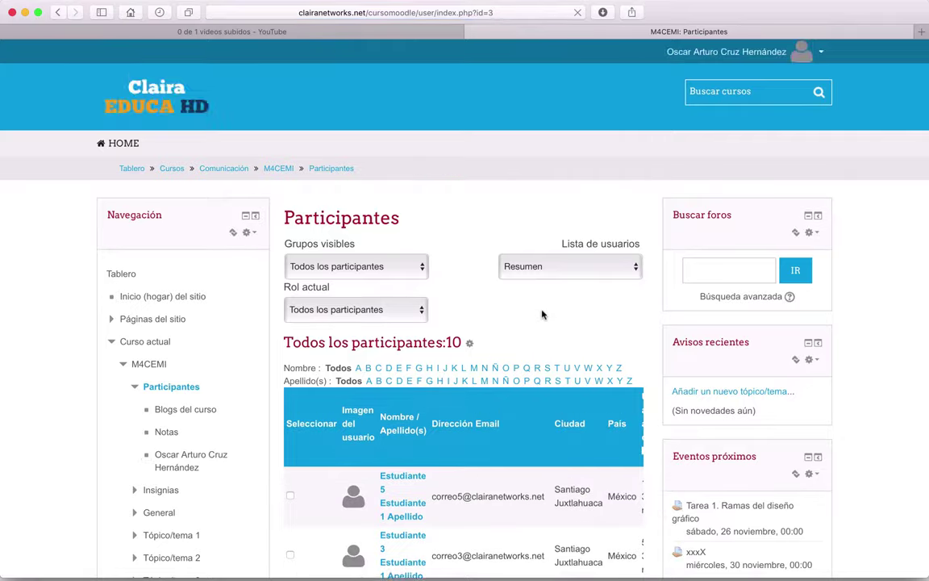
scroll(542, 315, "down", 10)
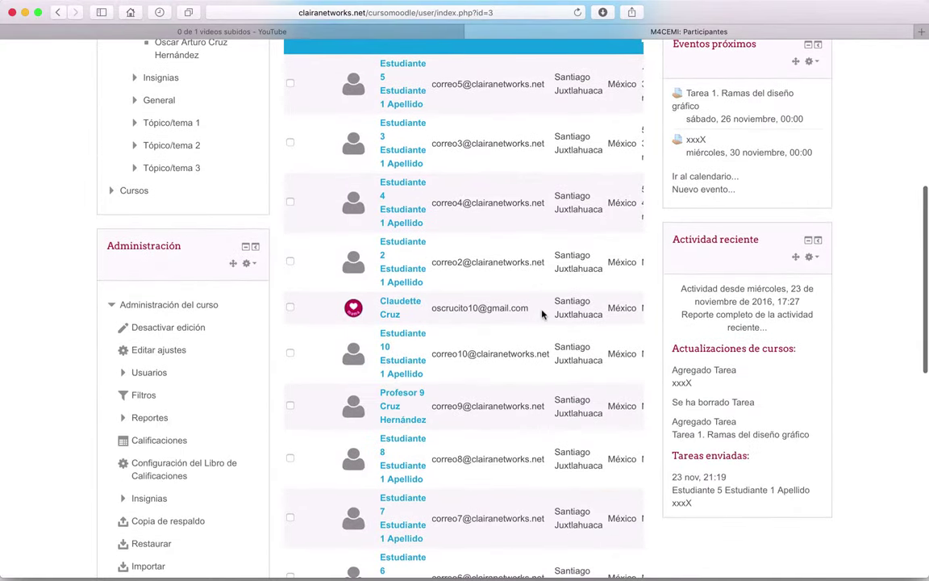
scroll(542, 314, "right", 2)
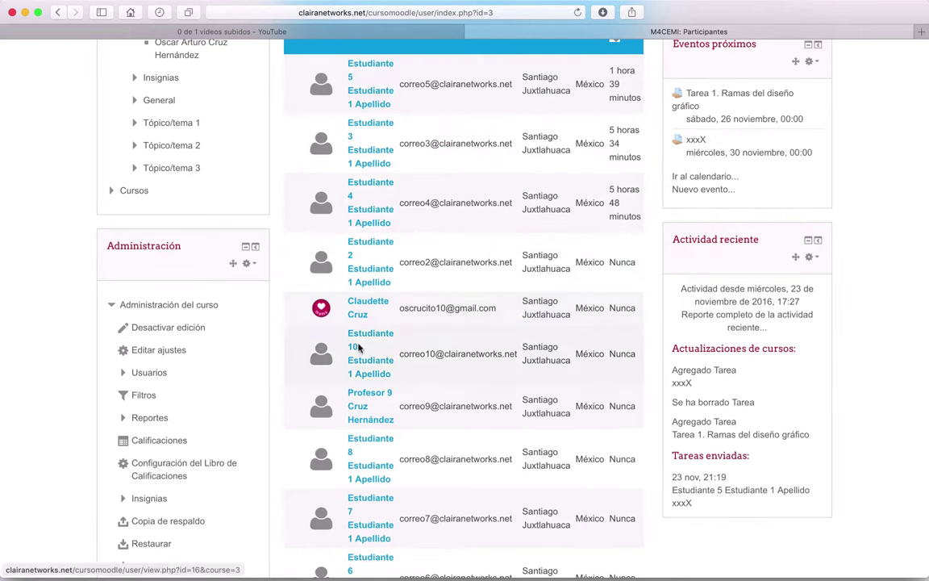
scroll(360, 355, "down", 5)
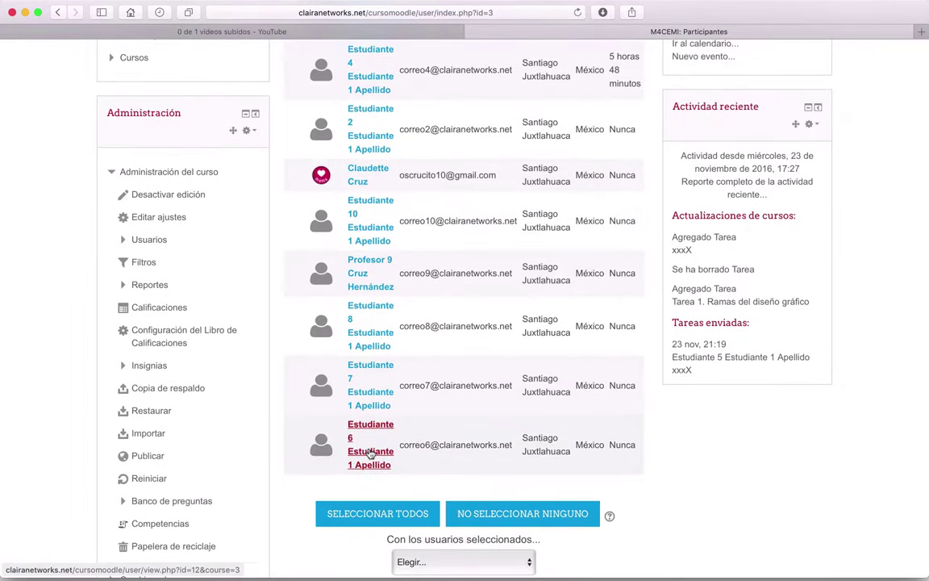
scroll(369, 454, "up", 1)
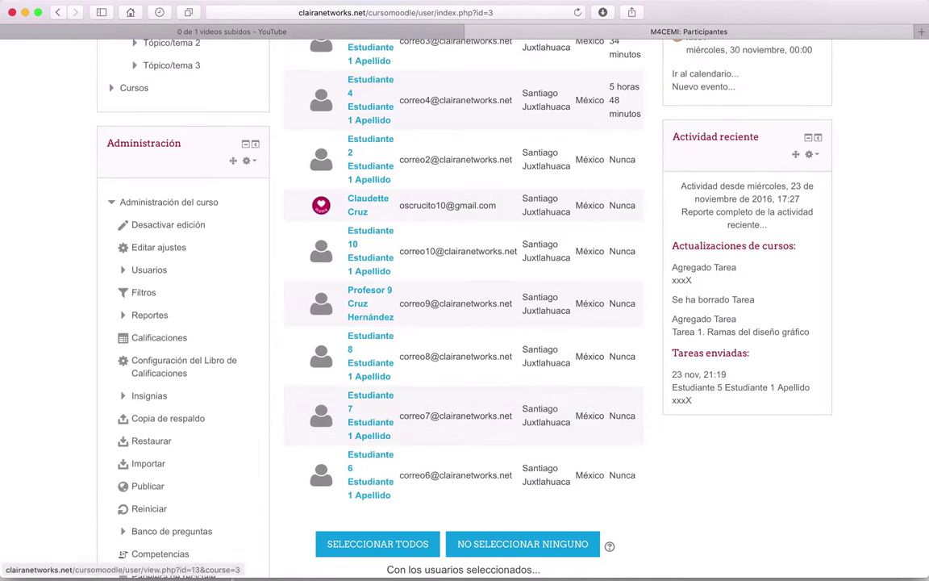
Switch to Firefox and open the login page of the clairanetworks.net/cursomoodle site
mouse_move(173, 569)
left_click(86, 565)
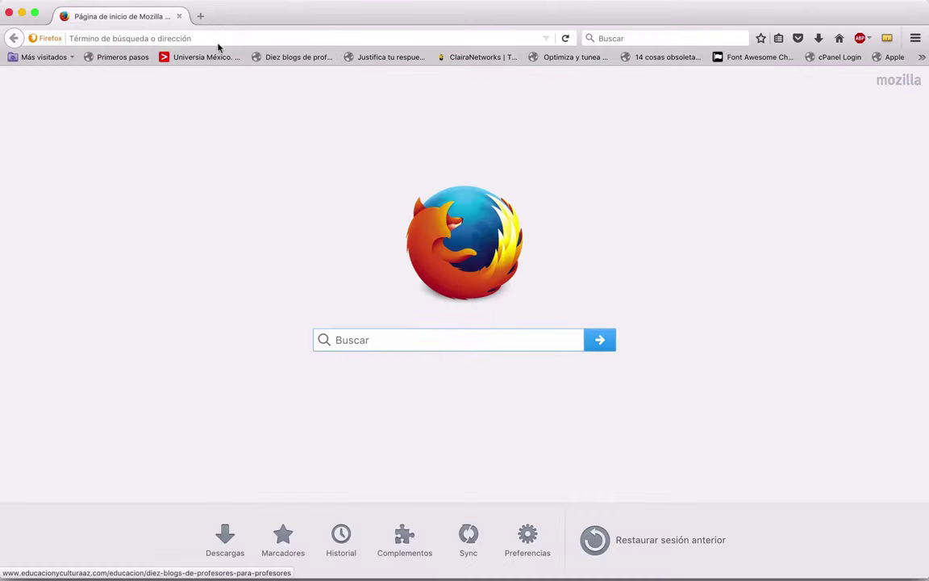
left_click(218, 39)
type("cur")
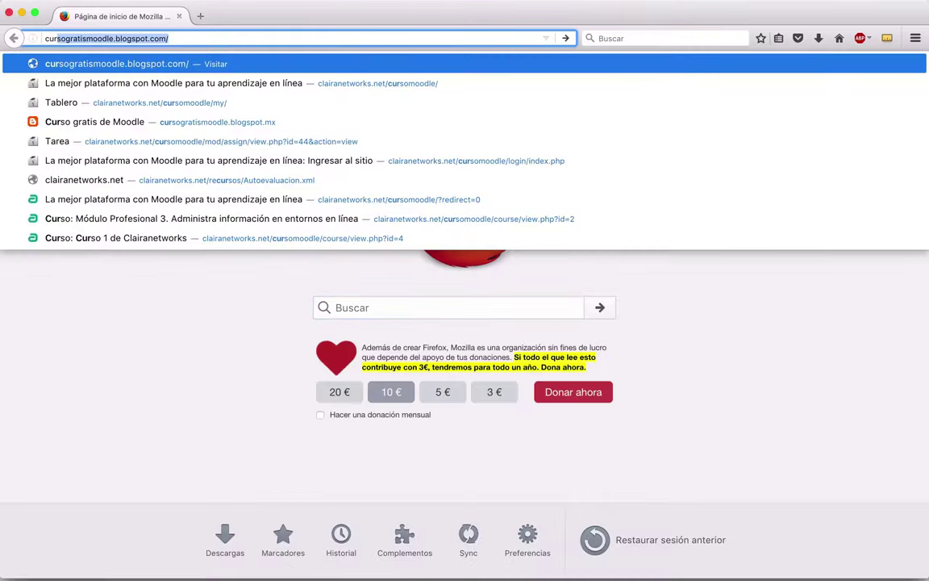
key("BackSpace")
type("somoodle")
key("Down")
key("Down")
key("Return")
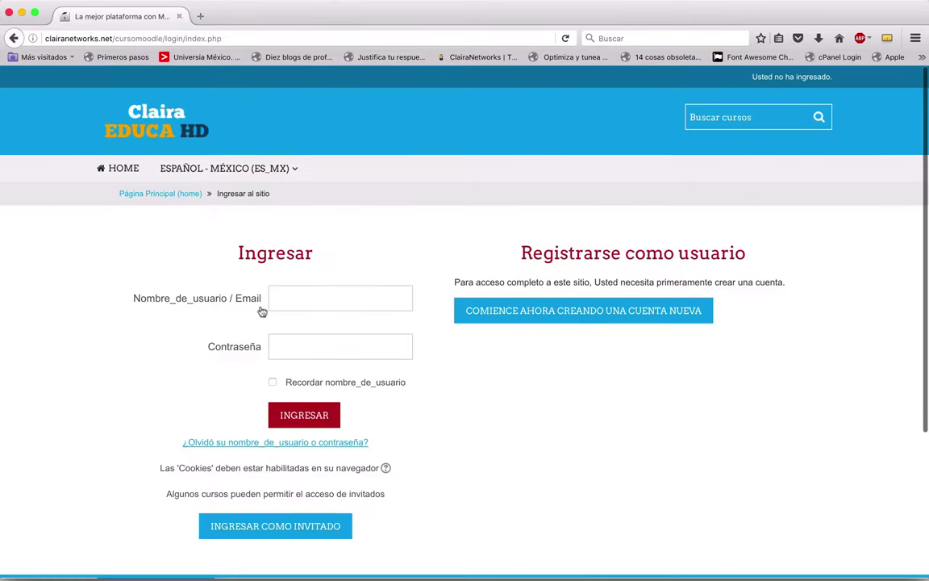
Log in to the site as the student usuario8, entering the account password
left_click(290, 297)
type("u")
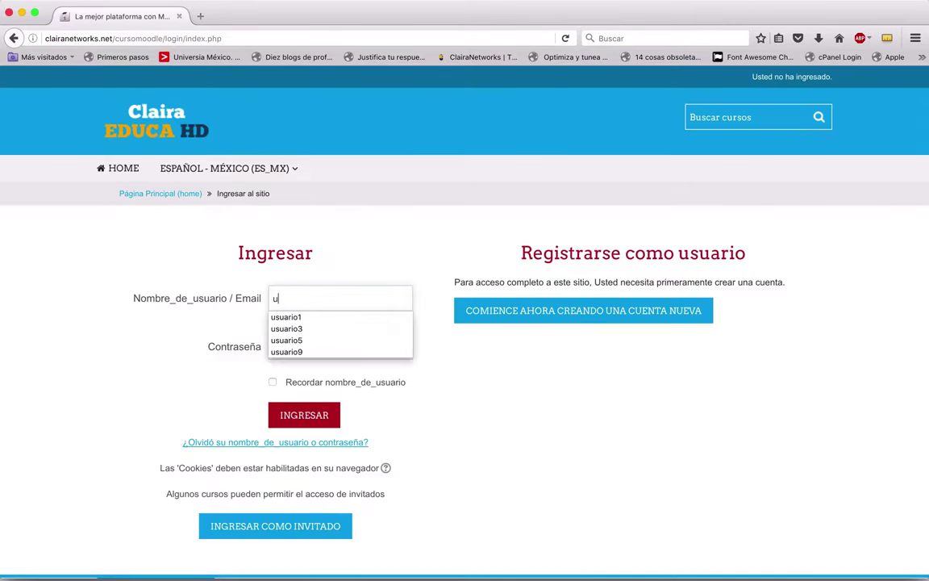
type("suario8")
key("Tab")
type("••")
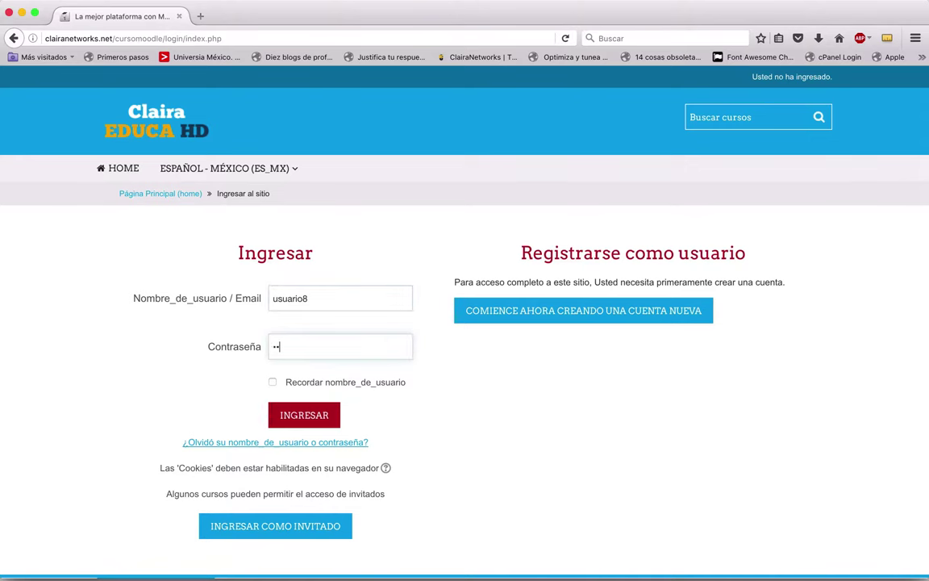
key("Return")
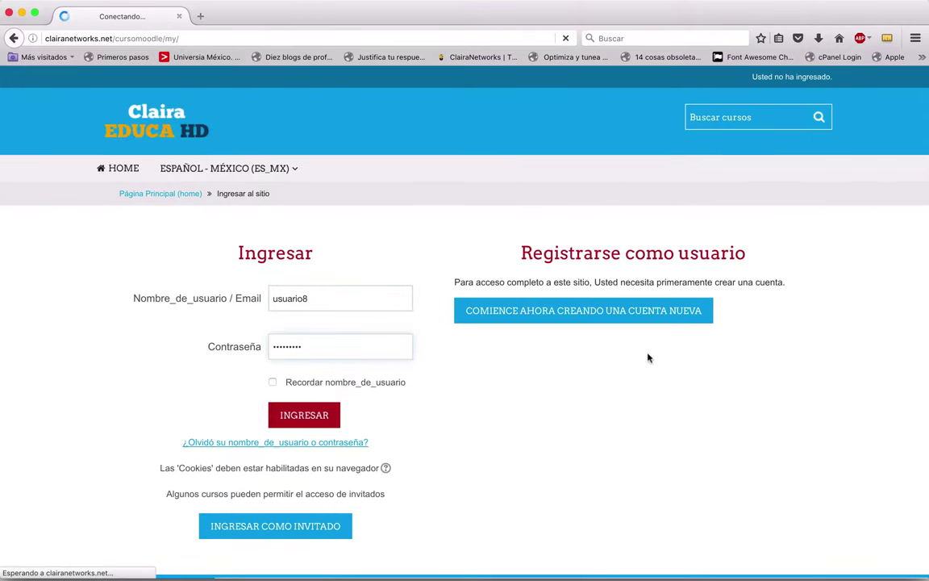
Open Tarea 1. Ramas del diseño gráfico in Tópico/tema 3 of the course Módulo IV Crea elementos multimedia interactivos
left_click(442, 356)
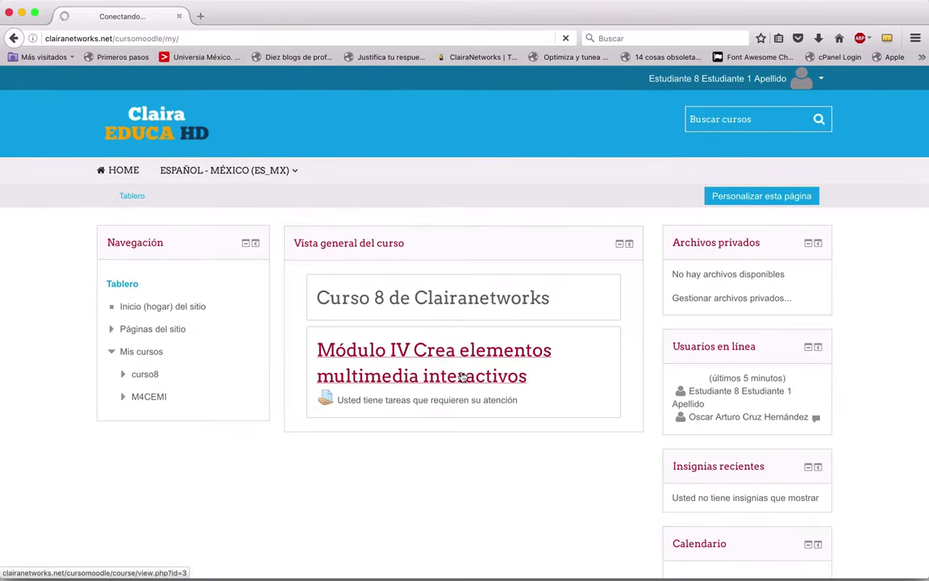
scroll(432, 460, "down", 3)
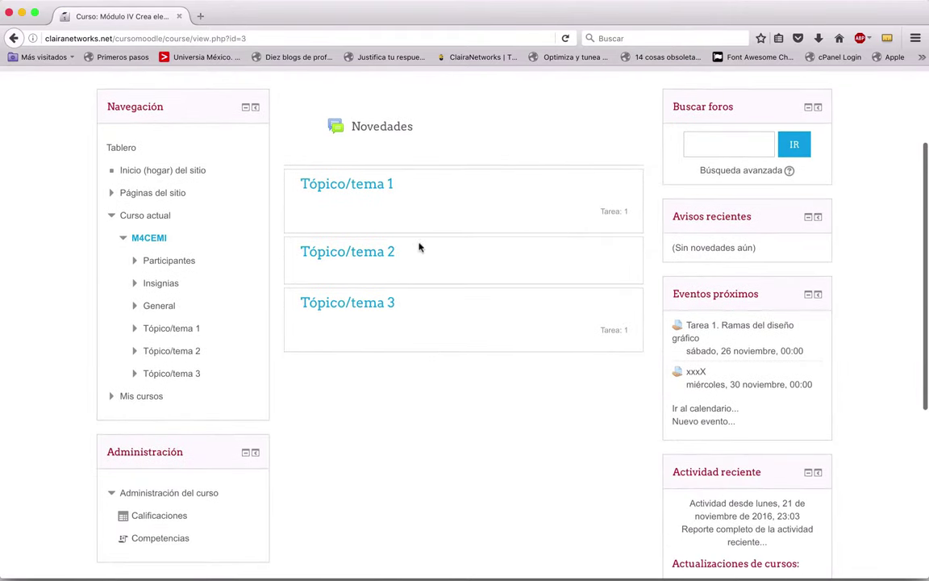
left_click(385, 301)
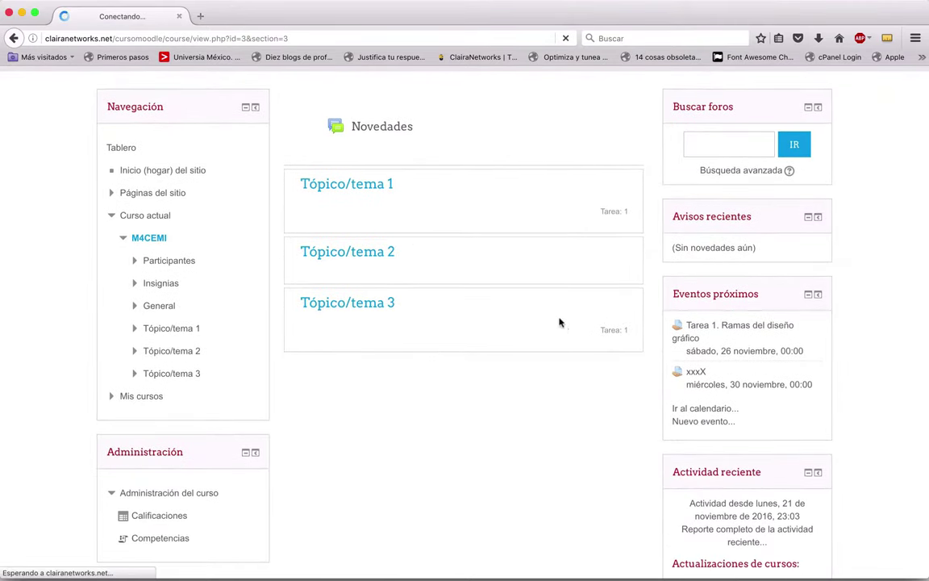
scroll(571, 334, "down", 3)
scroll(571, 335, "down", 1)
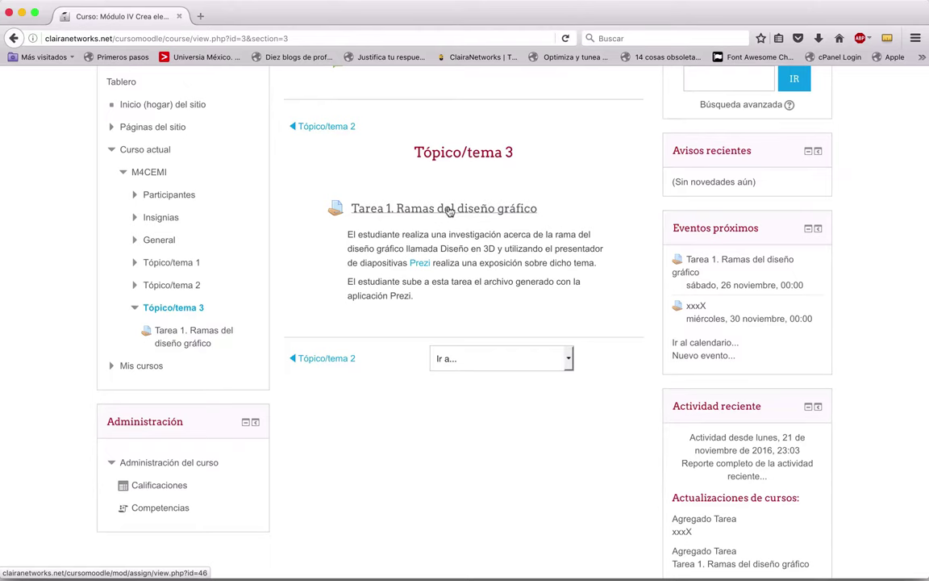
left_click(449, 209)
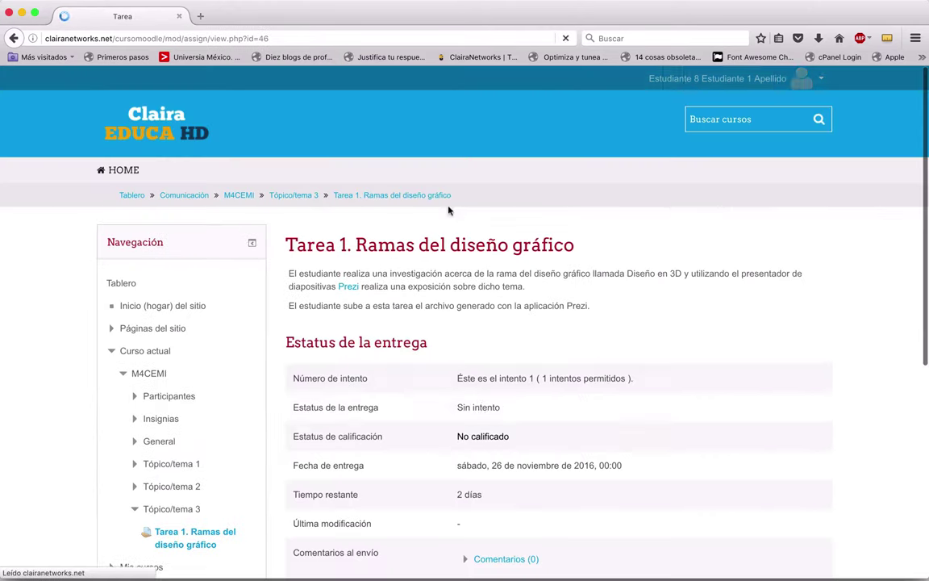
Check the Estatus de la entrega as the student and start adding a submission to the assignment
scroll(500, 398, "down", 3)
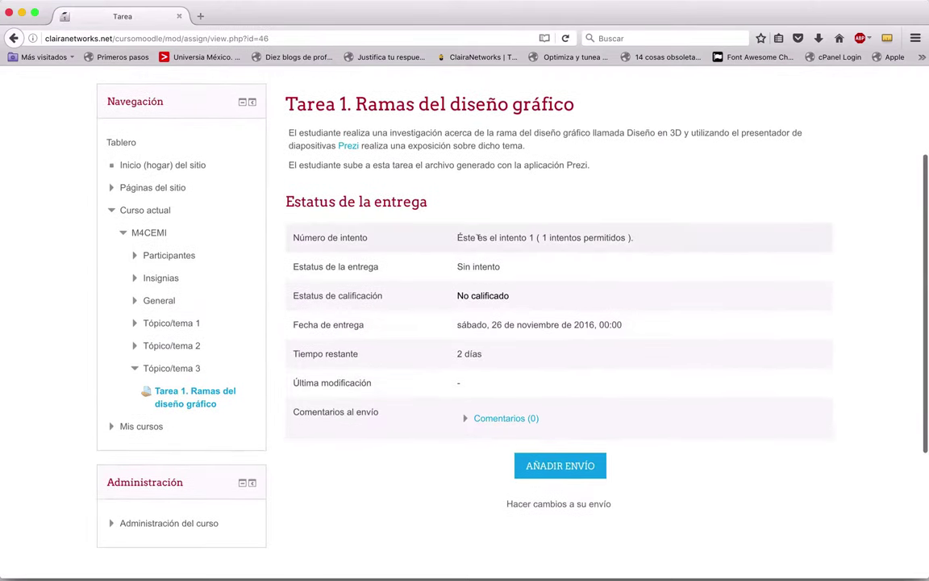
scroll(482, 249, "down", 2)
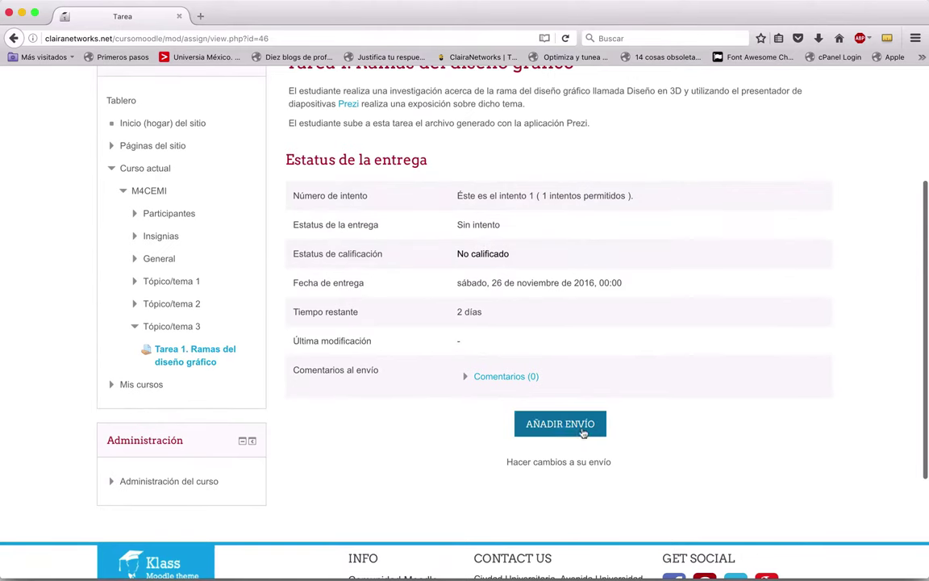
left_click(566, 433)
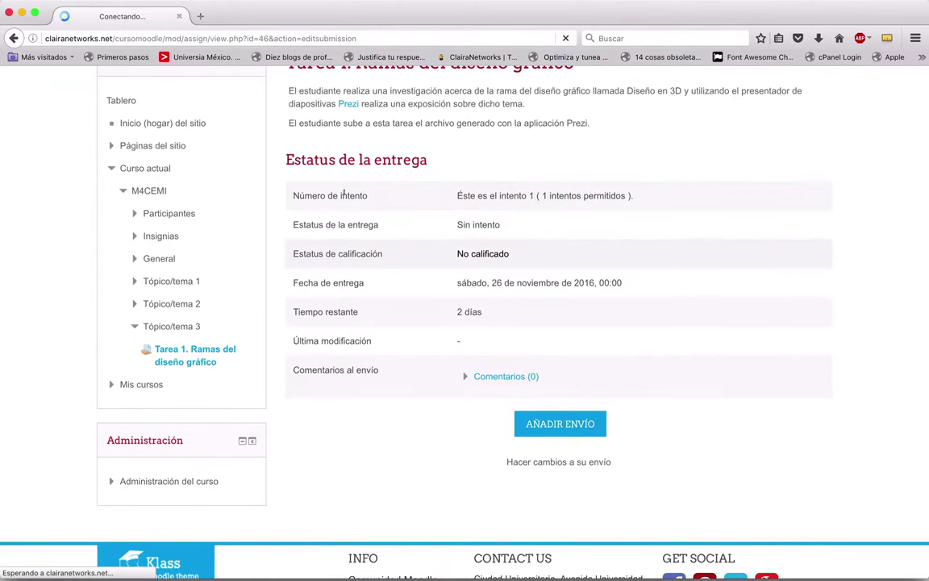
scroll(593, 359, "down", 2)
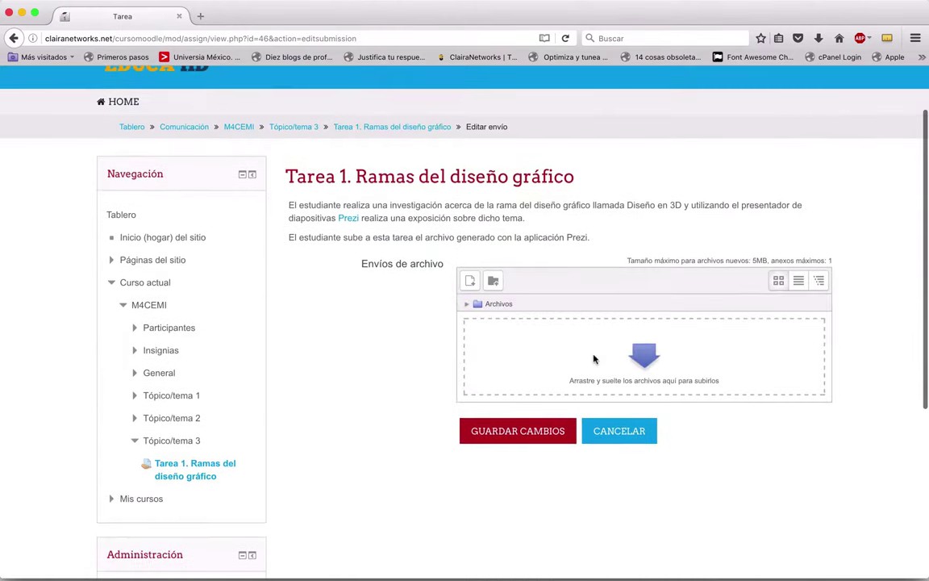
Upload BlogMoodleClaira.jpg from the Documentos folder as the submission file and save the submission
left_click(593, 359)
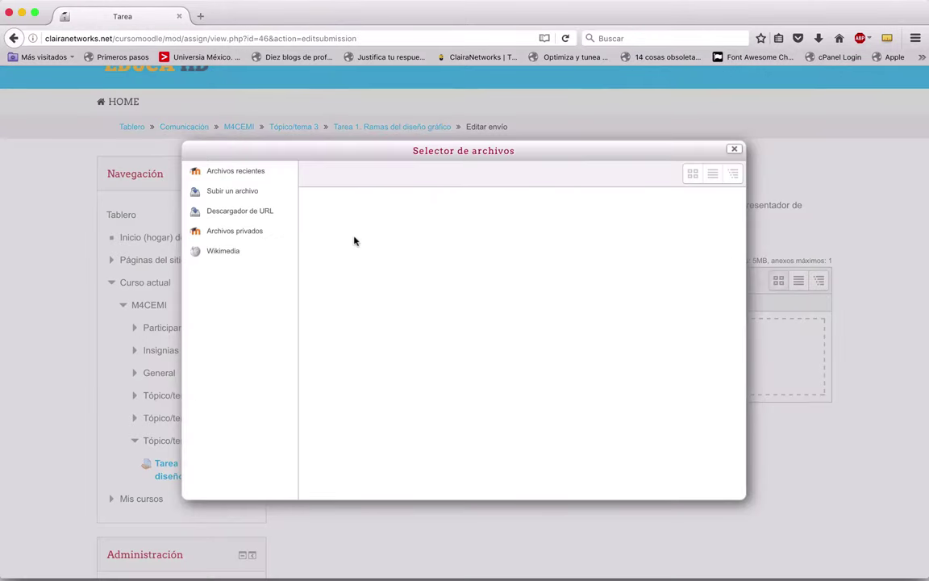
left_click(229, 191)
left_click(509, 247)
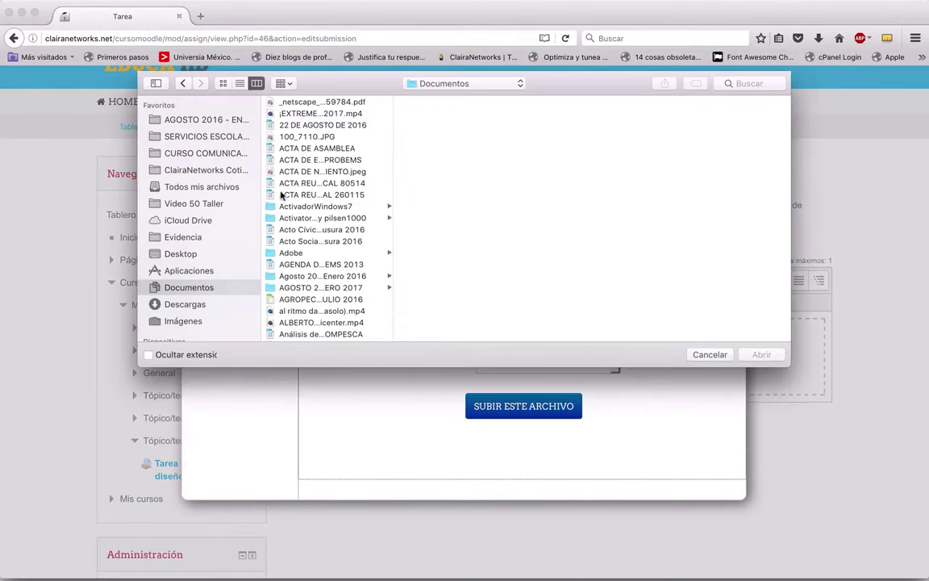
scroll(313, 240, "down", 10)
left_click(313, 242)
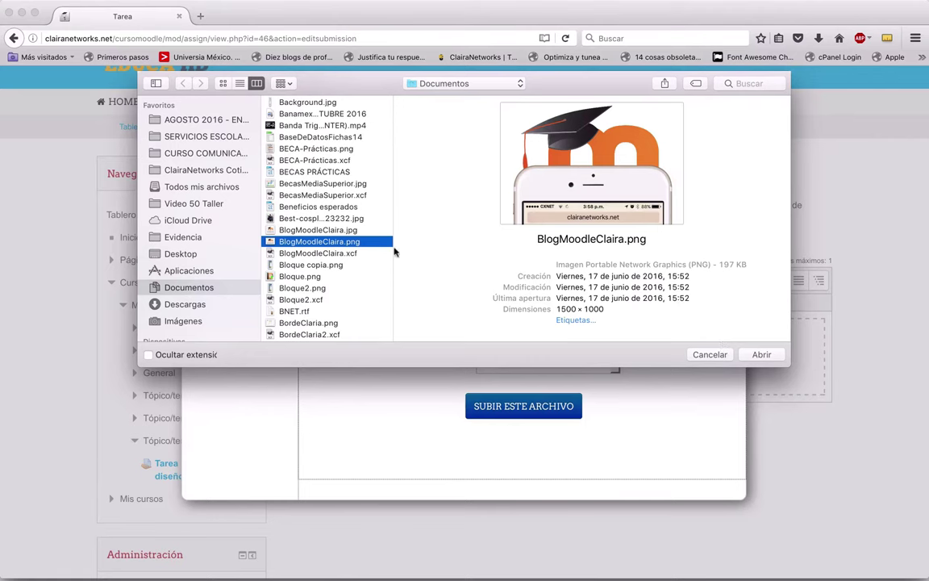
left_click(318, 230)
left_click(761, 354)
left_click(526, 406)
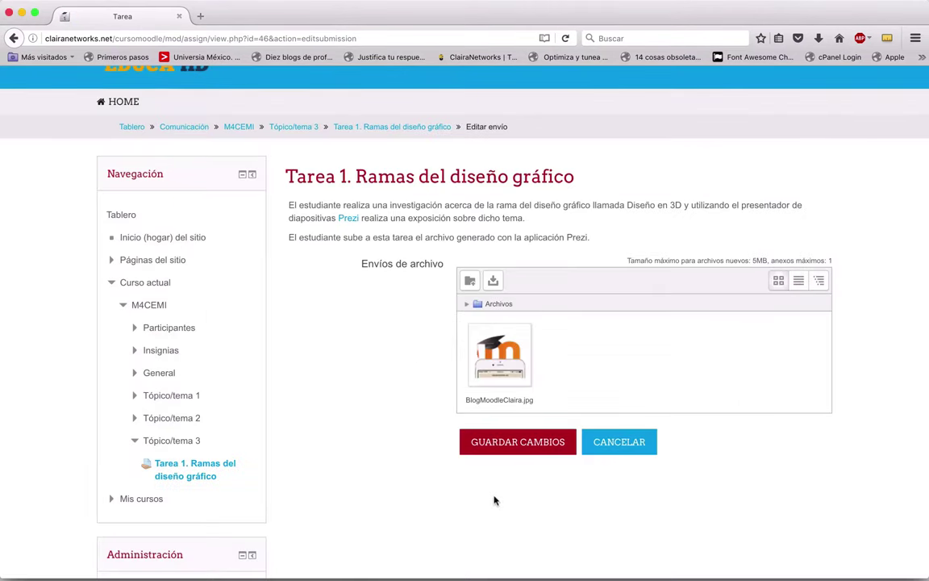
left_click(513, 446)
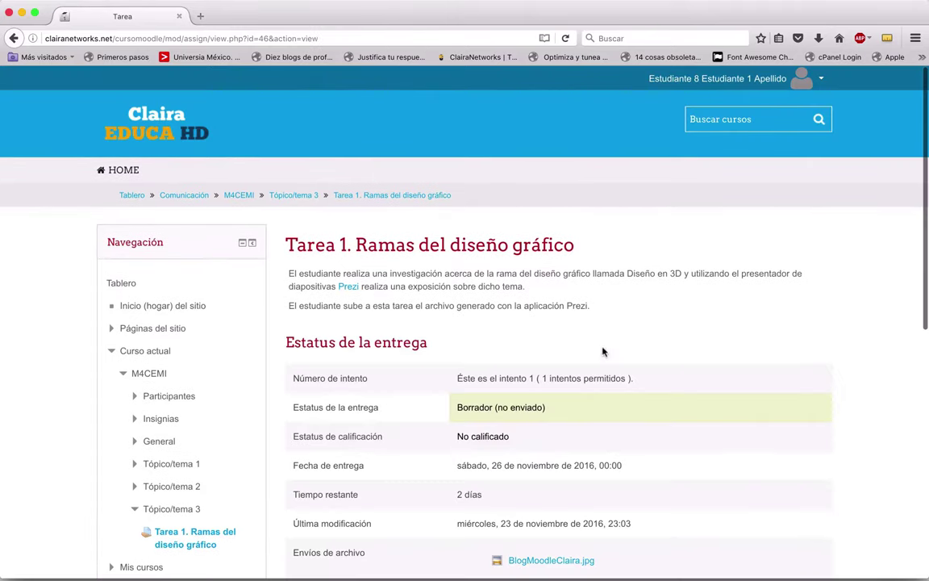
Review the draft's Estatus de la entrega, then open the submission for editing and leave it without changes
scroll(674, 374, "down", 1)
scroll(443, 370, "down", 3)
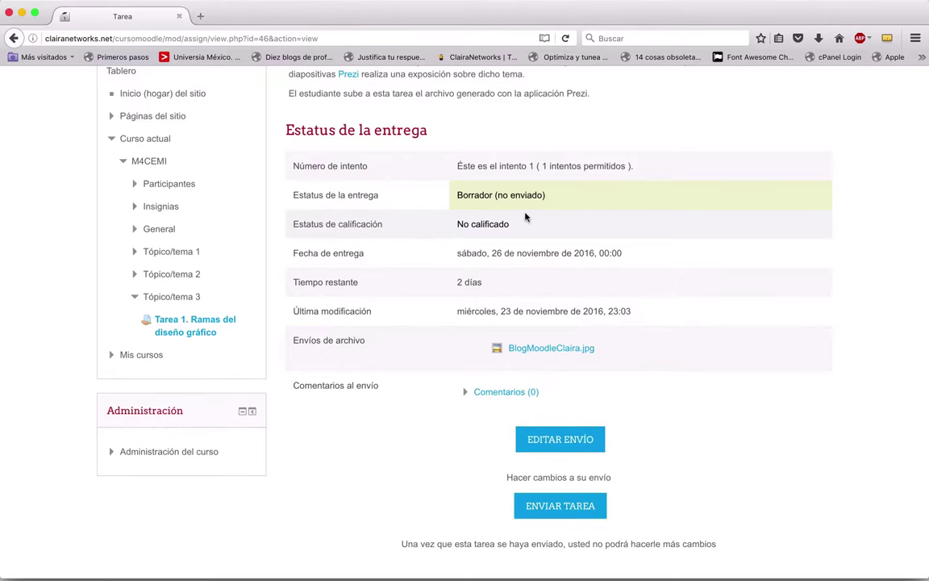
scroll(474, 210, "down", 1)
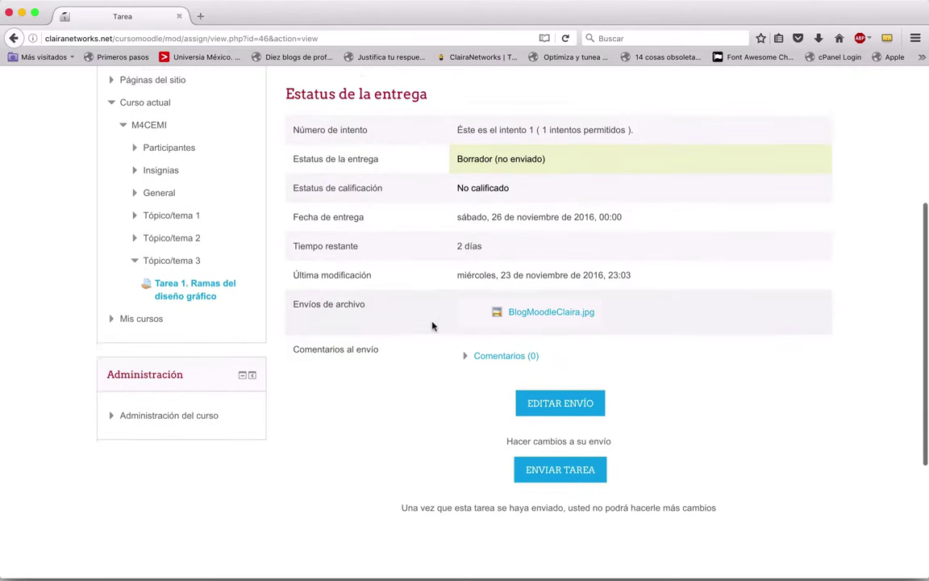
scroll(436, 326, "down", 1)
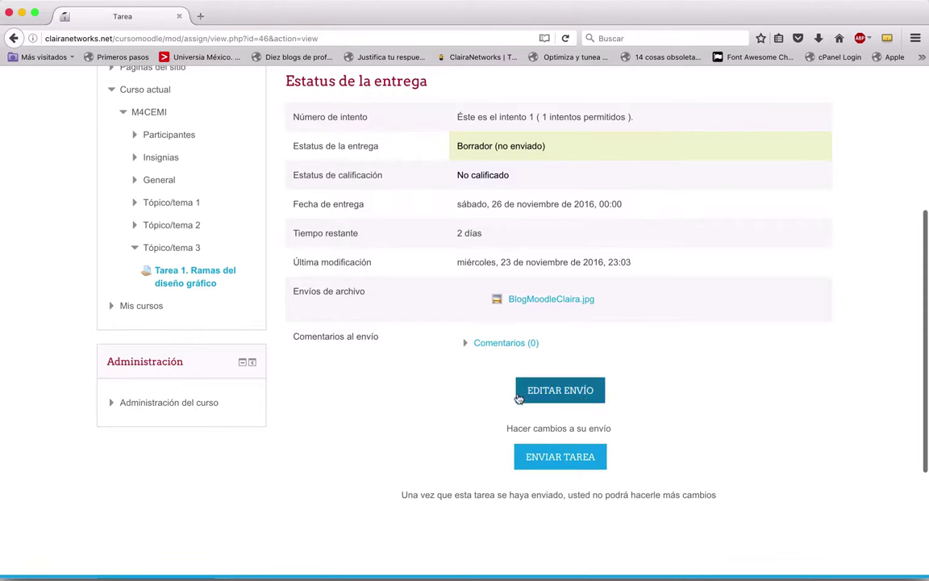
left_click(556, 390)
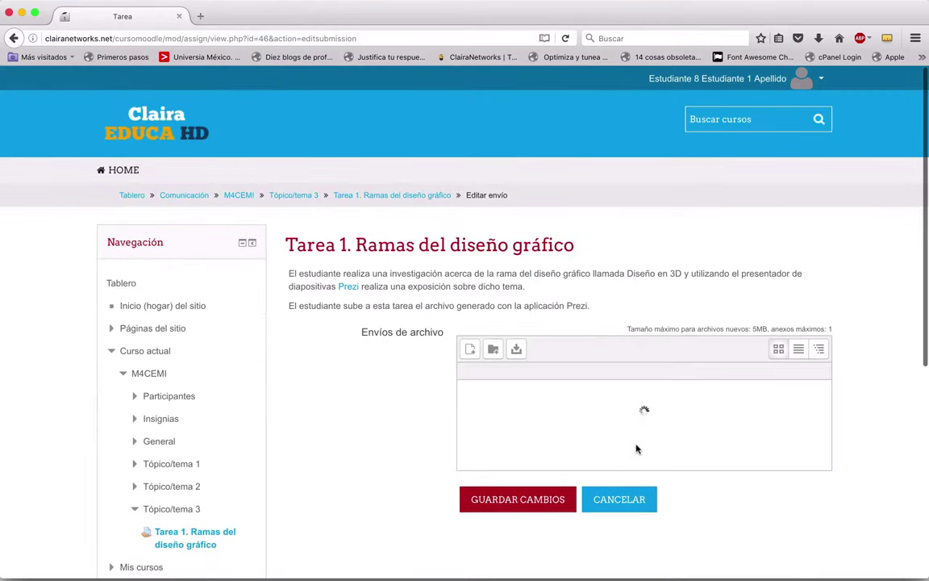
left_click(623, 508)
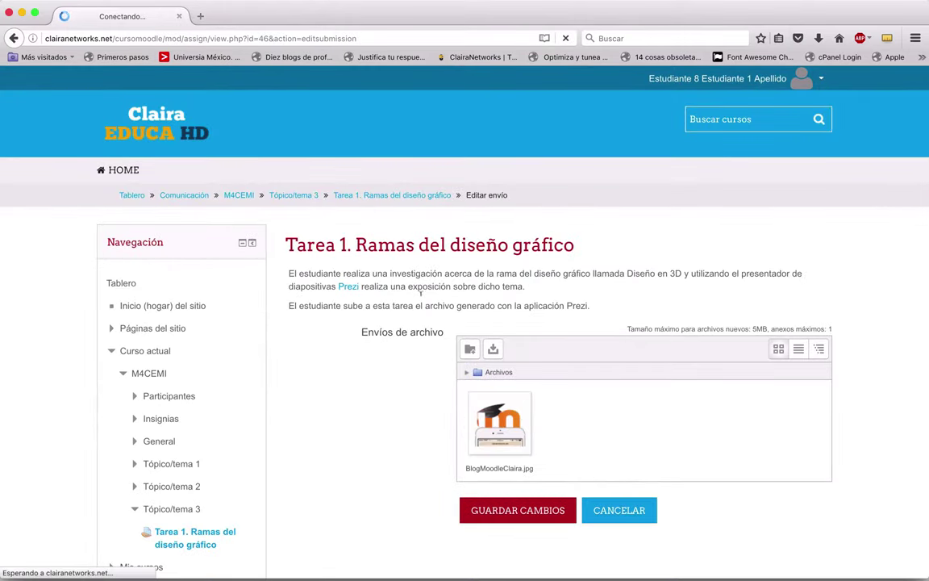
Submit the draft of Tarea 1 for grading, accepting the statement that it is the student's own work, and check its delivery status
scroll(420, 301, "down", 5)
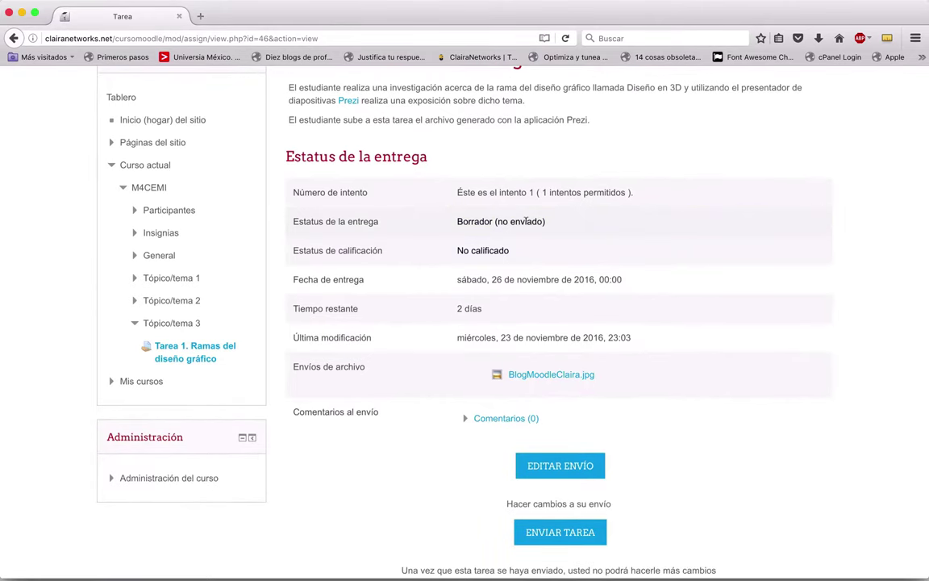
scroll(459, 290, "down", 2)
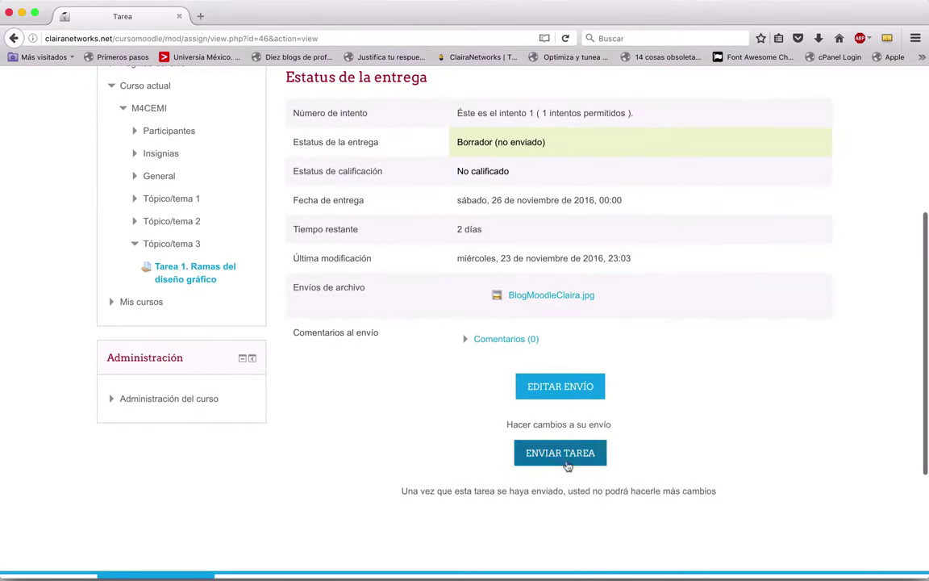
left_click(563, 463)
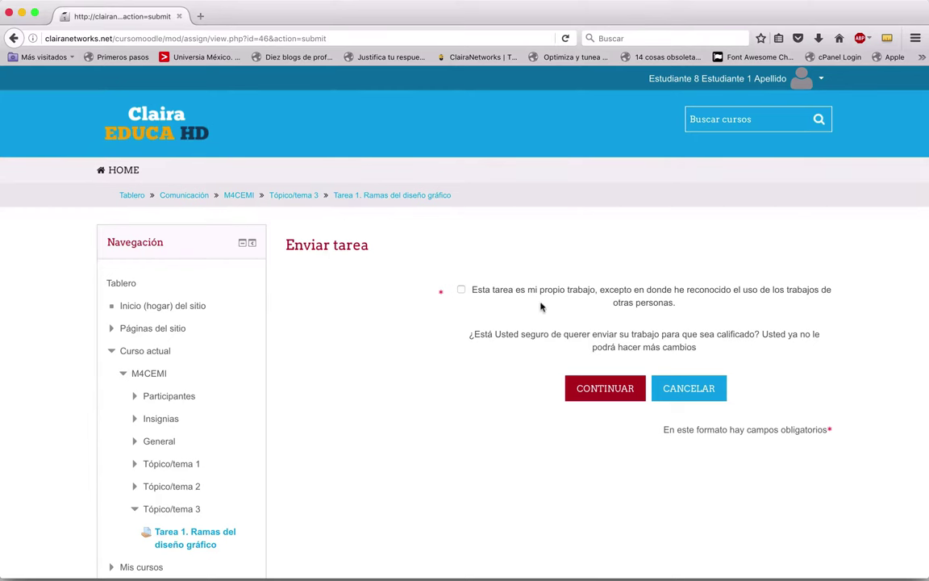
left_click(462, 290)
left_click(609, 388)
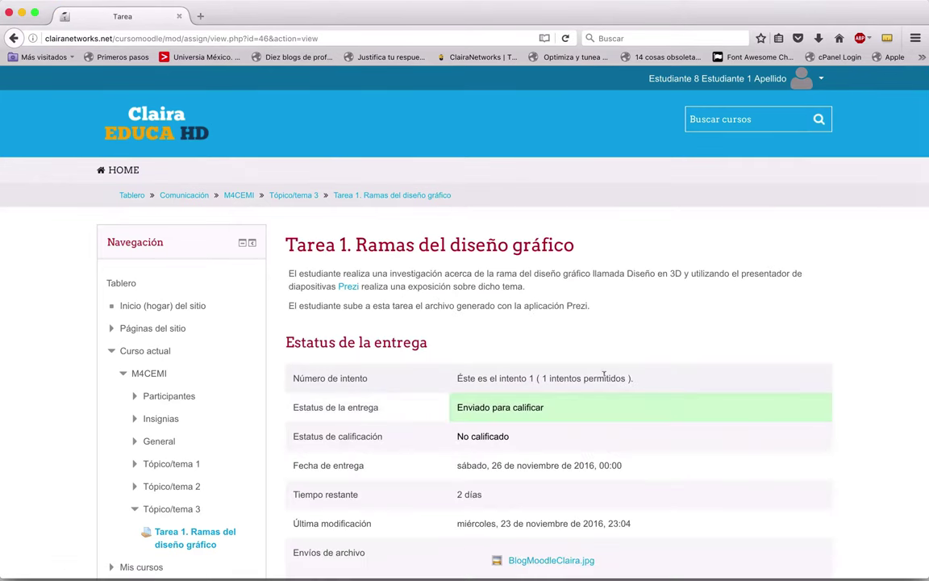
scroll(604, 375, "down", 5)
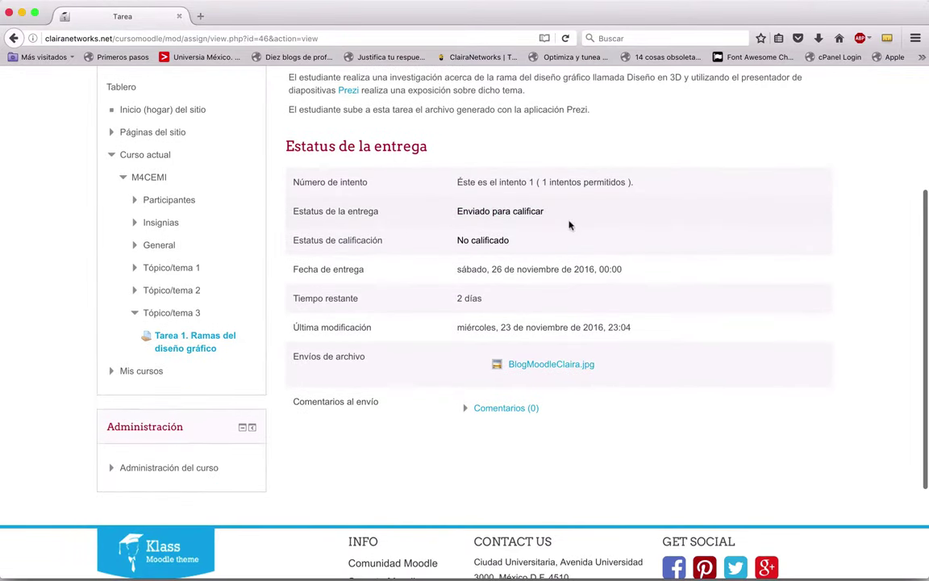
scroll(607, 294, "down", 1)
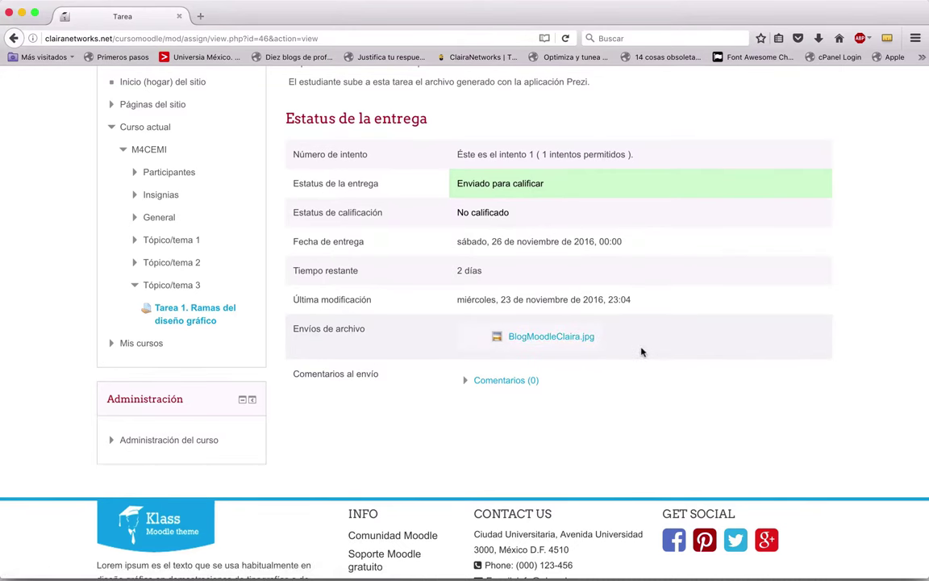
Switch to the teacher's session in Safari and open Tarea 1. Ramas del diseño gráfico to check its Sumario de calificaciones
key("ctrl+Up")
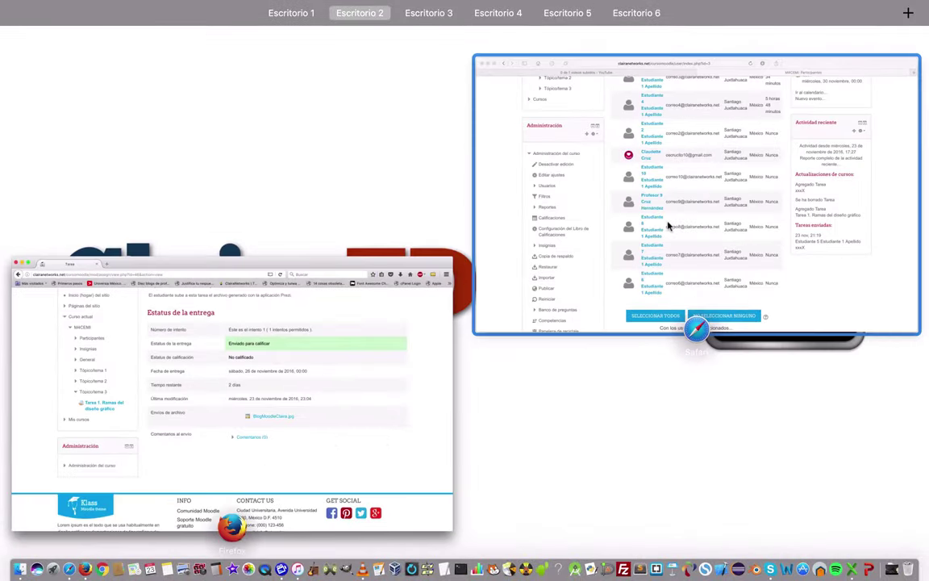
left_click(668, 226)
scroll(62, 337, "up", 10)
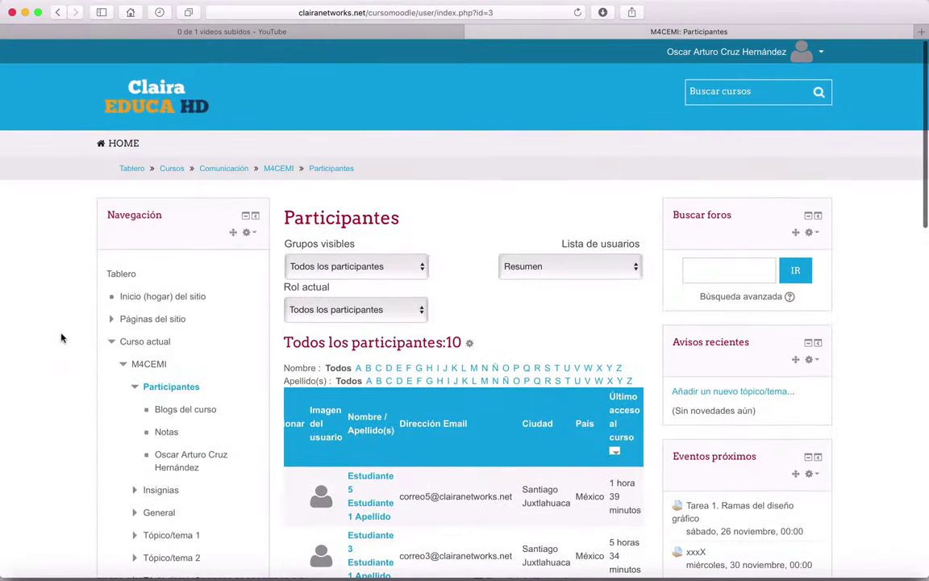
scroll(443, 238, "down", 5)
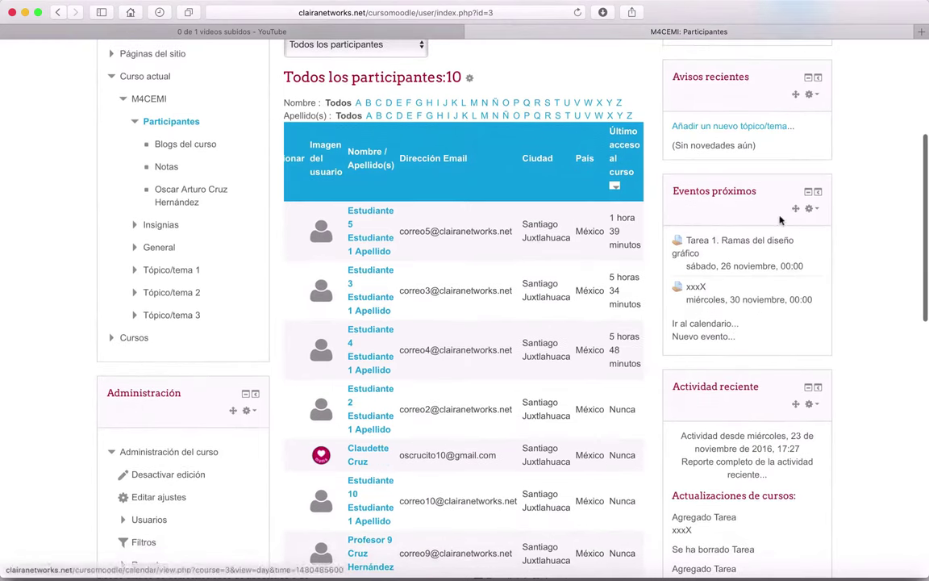
left_click(733, 242)
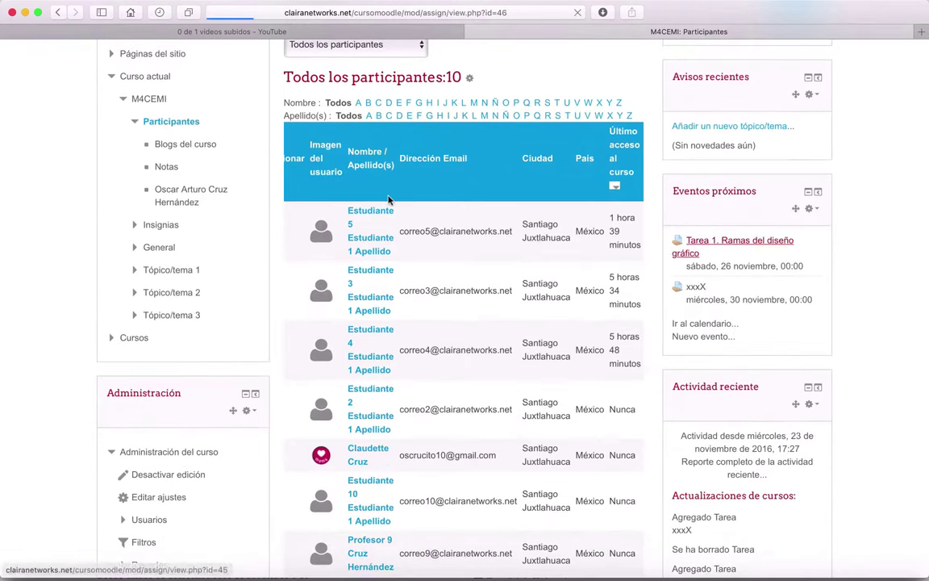
scroll(510, 373, "down", 4)
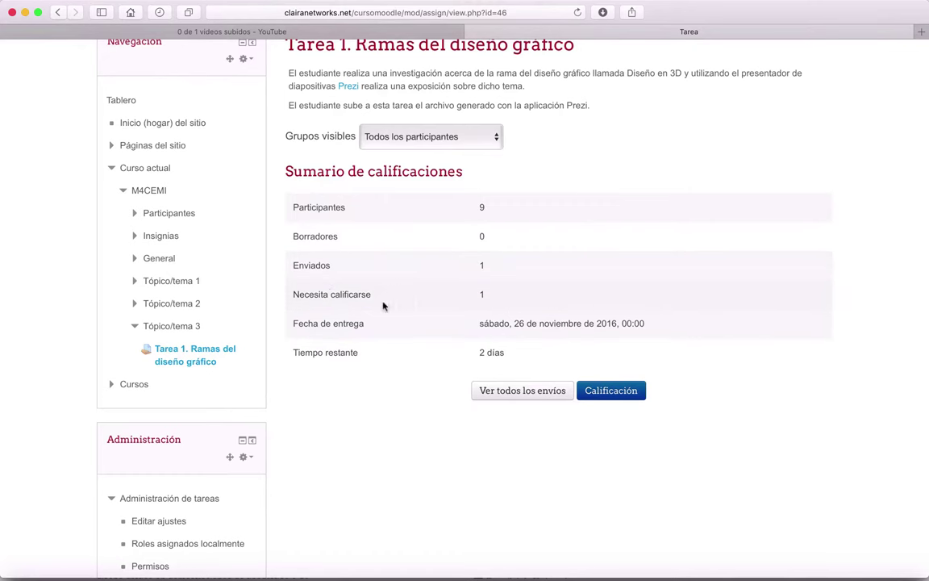
List all submissions of the assignment and examine the status, date, file and comment columns for the submitted entry
left_click(513, 392)
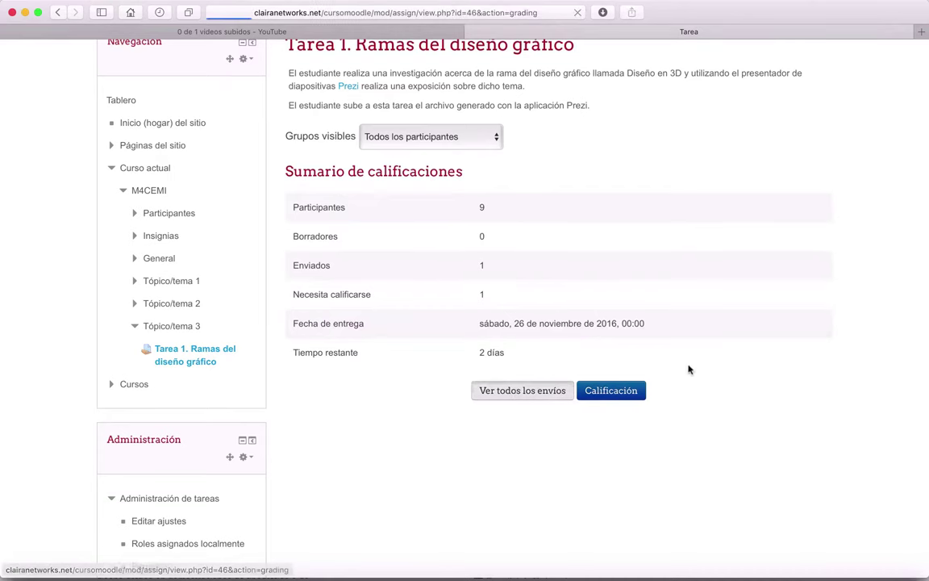
scroll(530, 282, "down", 10)
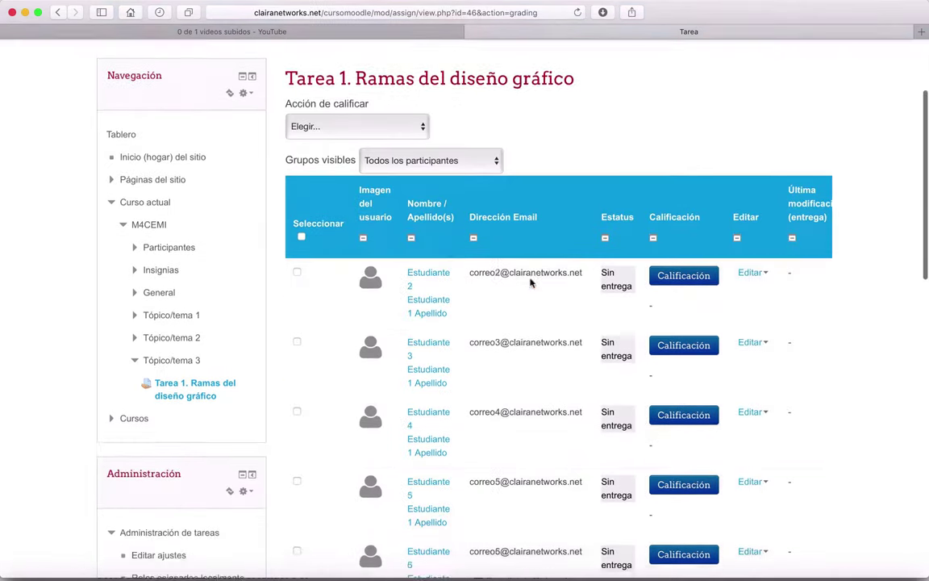
scroll(531, 282, "down", 2)
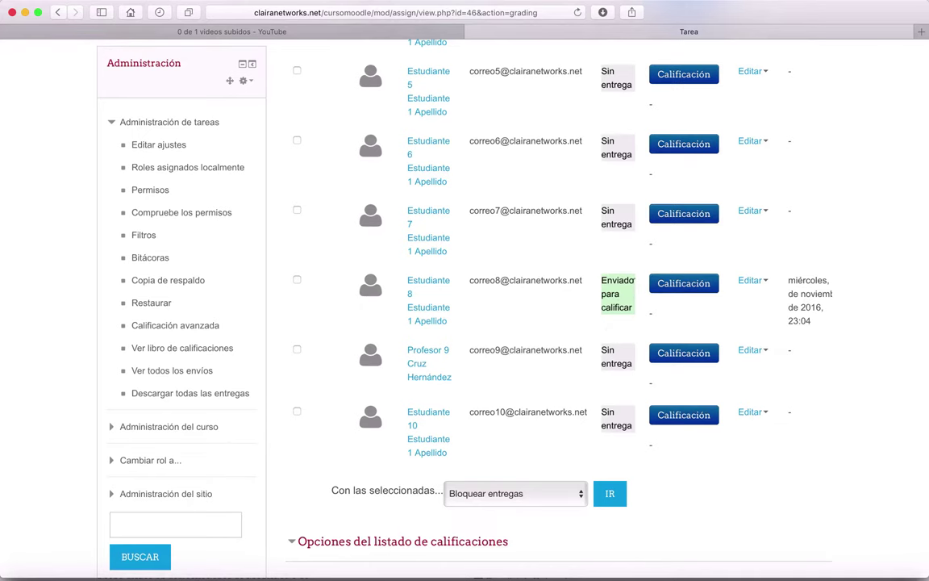
scroll(613, 313, "up", 1)
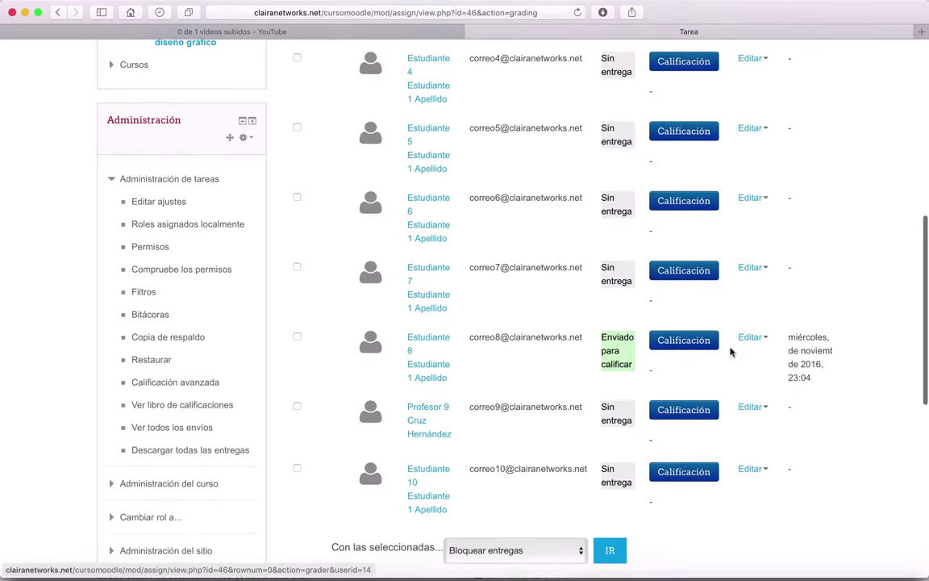
scroll(729, 352, "up", 1)
scroll(691, 401, "right", 8)
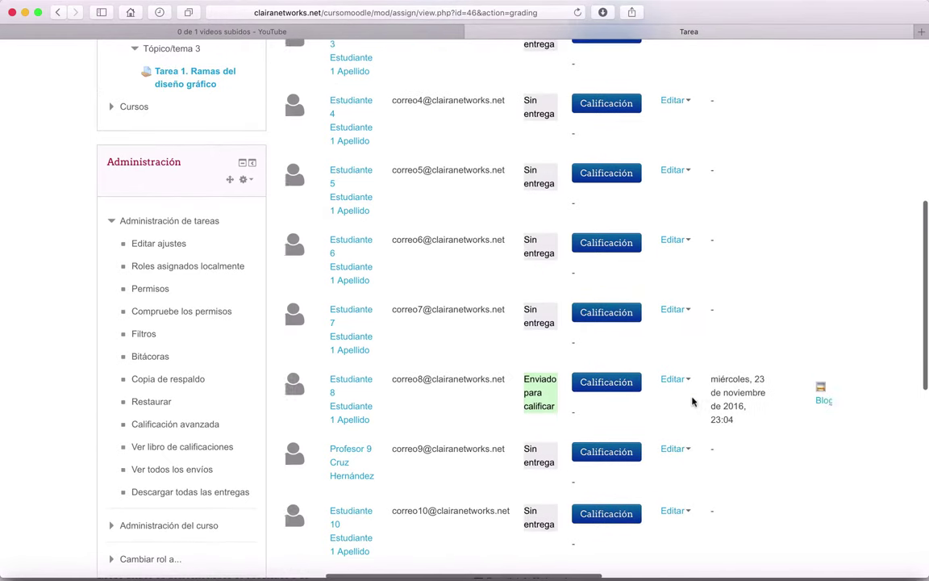
scroll(717, 406, "up", 6)
scroll(718, 406, "left", 3)
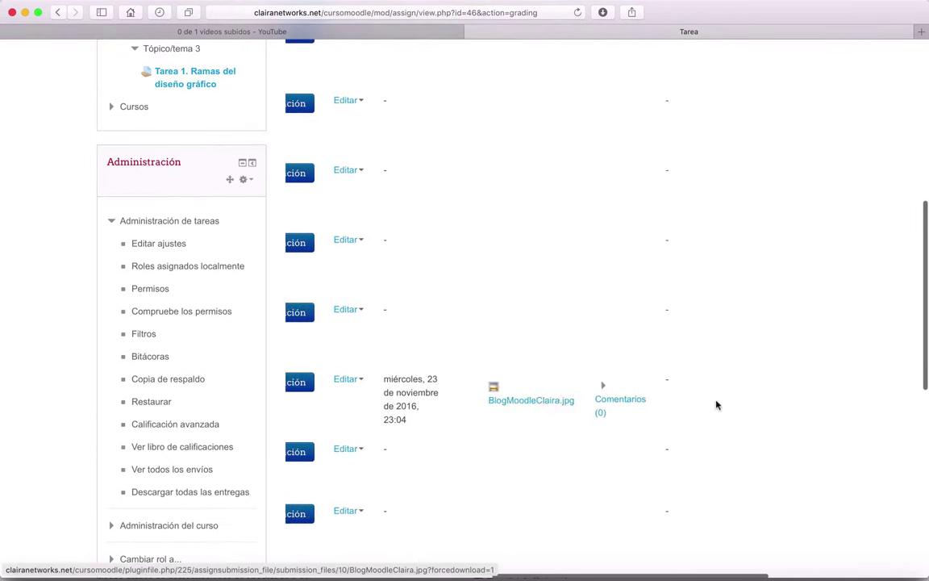
scroll(717, 405, "left", 4)
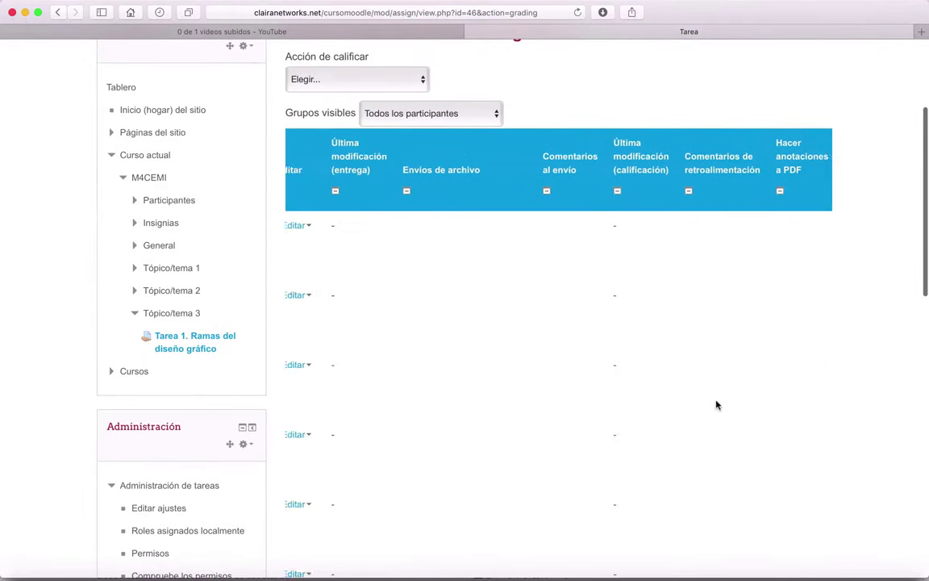
scroll(717, 405, "down", 6)
scroll(710, 404, "left", 2)
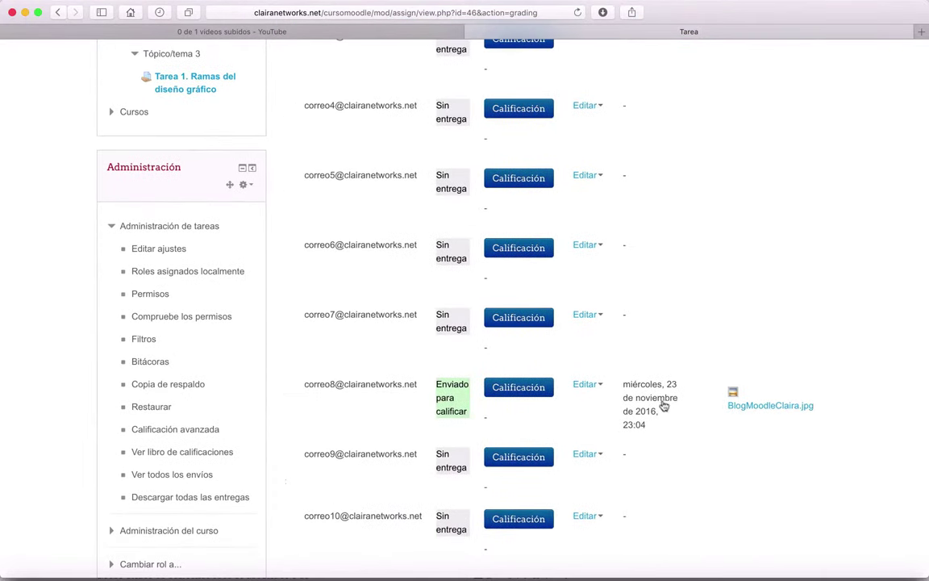
Open grading for the entry marked Enviado para calificar and annotate its page with a red rectangle, circle, highlight and freehand line
left_click(493, 393)
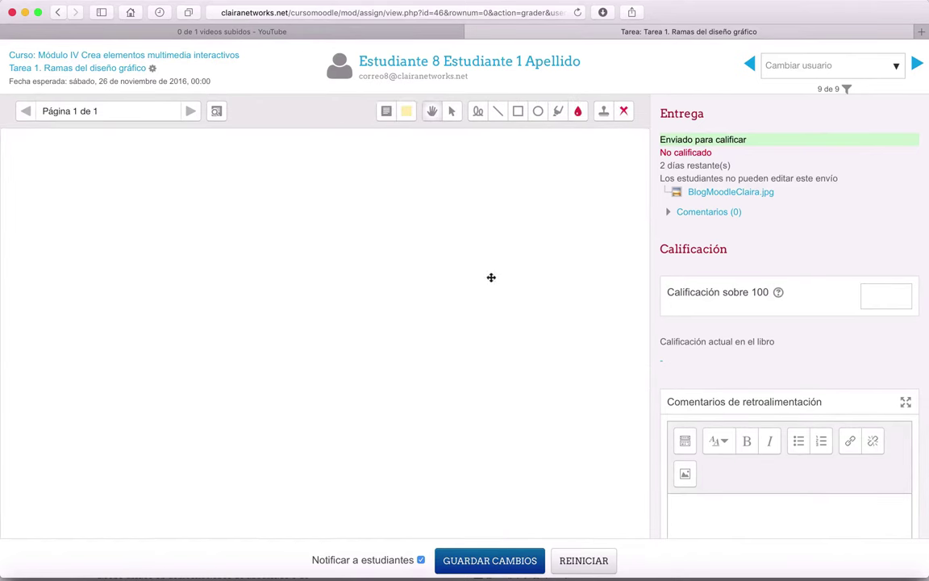
left_click(517, 113)
left_click_drag(143, 189, 239, 300)
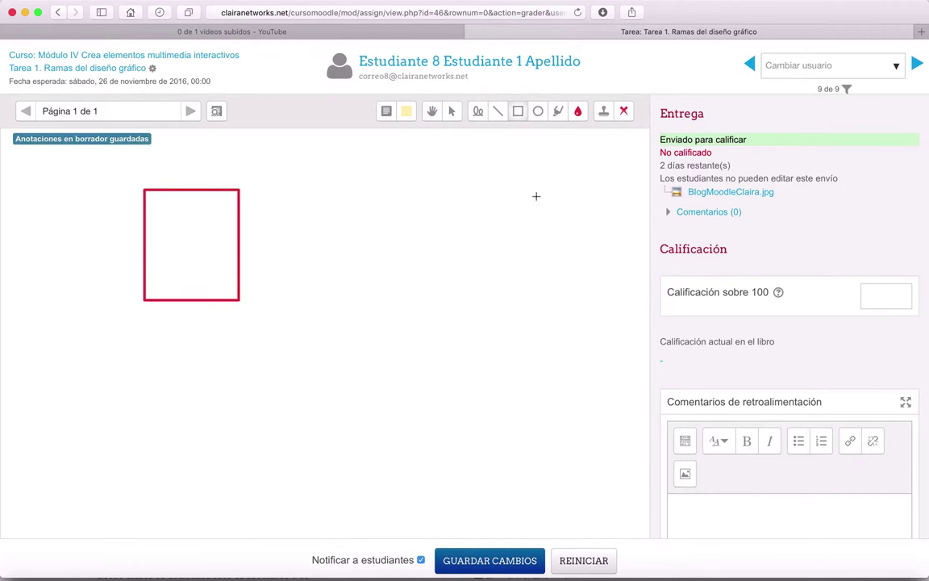
mouse_move(216, 237)
left_mouse_down()
mouse_move(356, 349)
mouse_move(416, 425)
left_mouse_up()
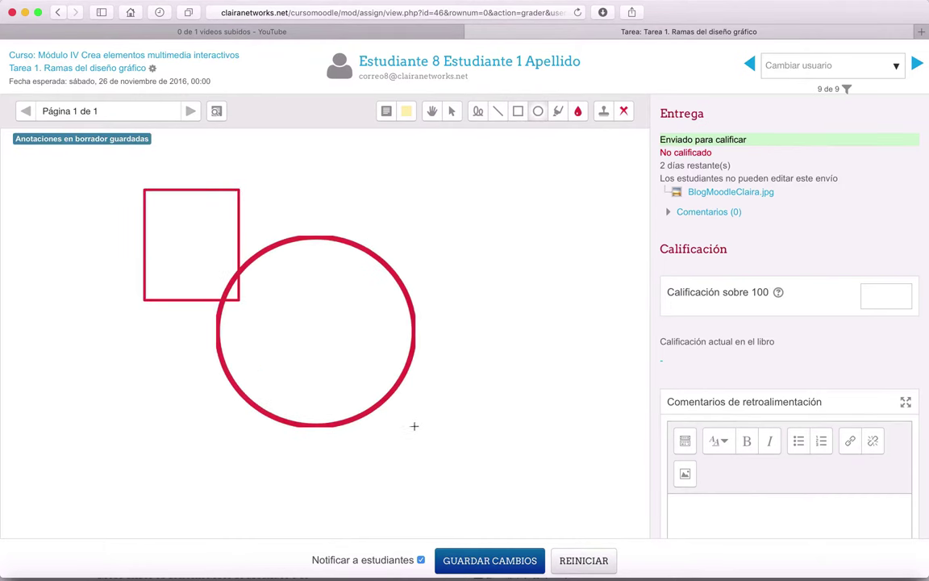
mouse_move(323, 292)
left_mouse_down()
mouse_move(365, 288)
mouse_move(265, 364)
mouse_move(112, 323)
mouse_move(99, 294)
left_mouse_up()
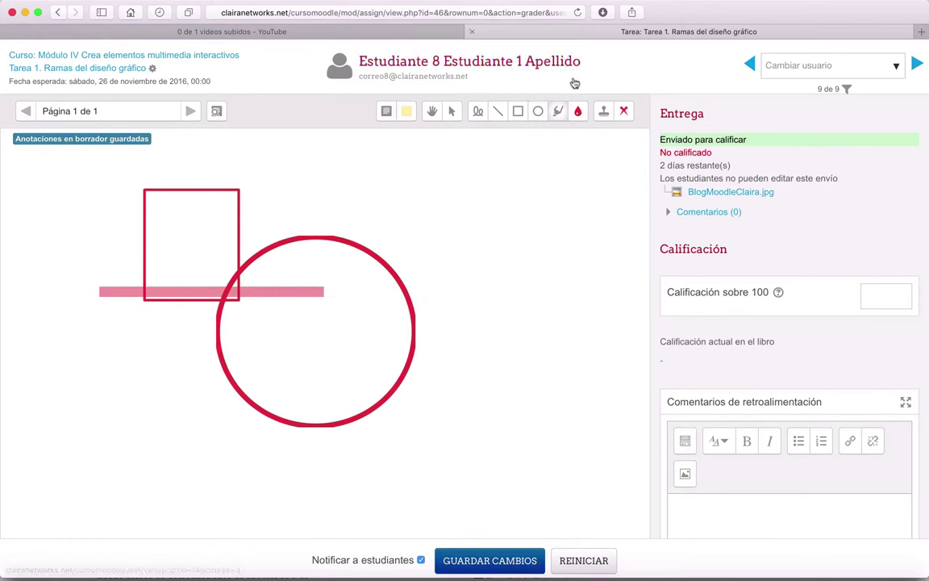
left_click(477, 111)
mouse_move(379, 217)
left_mouse_down()
mouse_move(477, 275)
mouse_move(494, 414)
mouse_move(398, 331)
left_mouse_up()
Add a green comment note reading "kkkkkk" below the rectangle on the annotation page
left_click(405, 111)
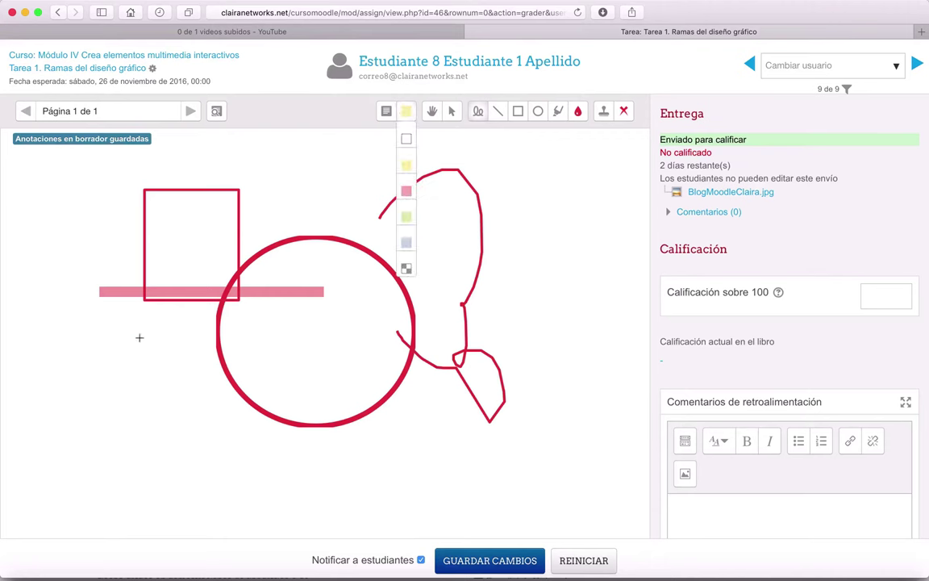
left_click(401, 215)
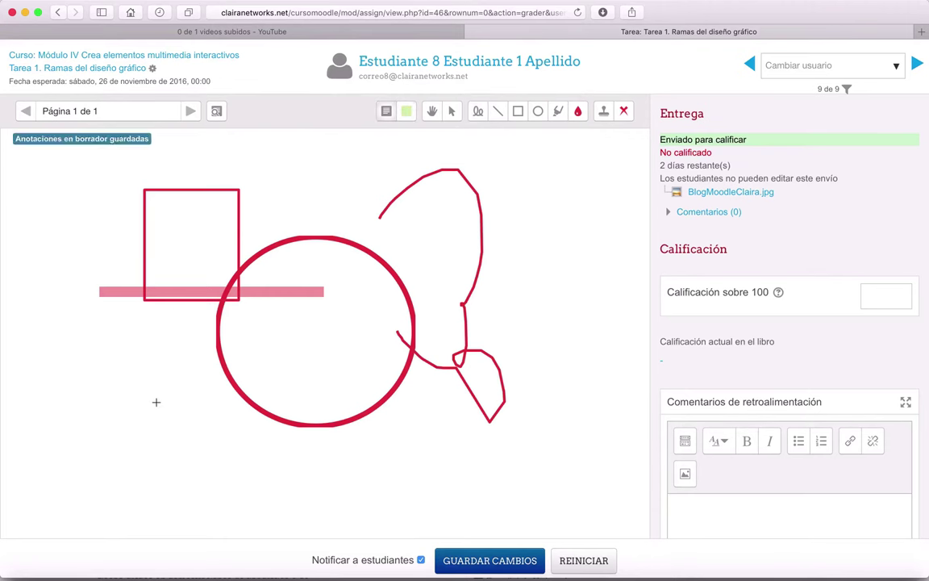
left_click_drag(156, 402, 258, 442)
type("kkkkkk")
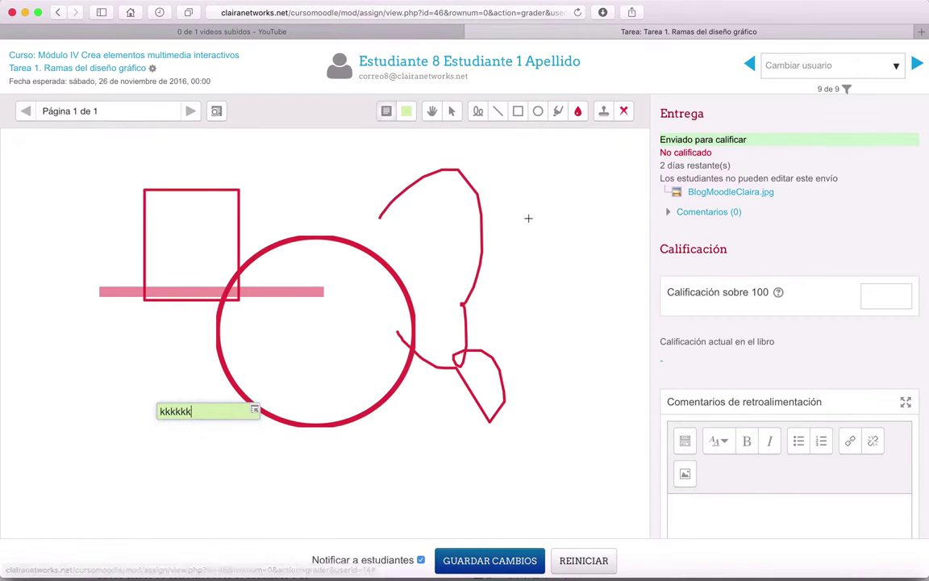
Add the comment "Este es un comentario" to the student's submission and save it
left_click(666, 213)
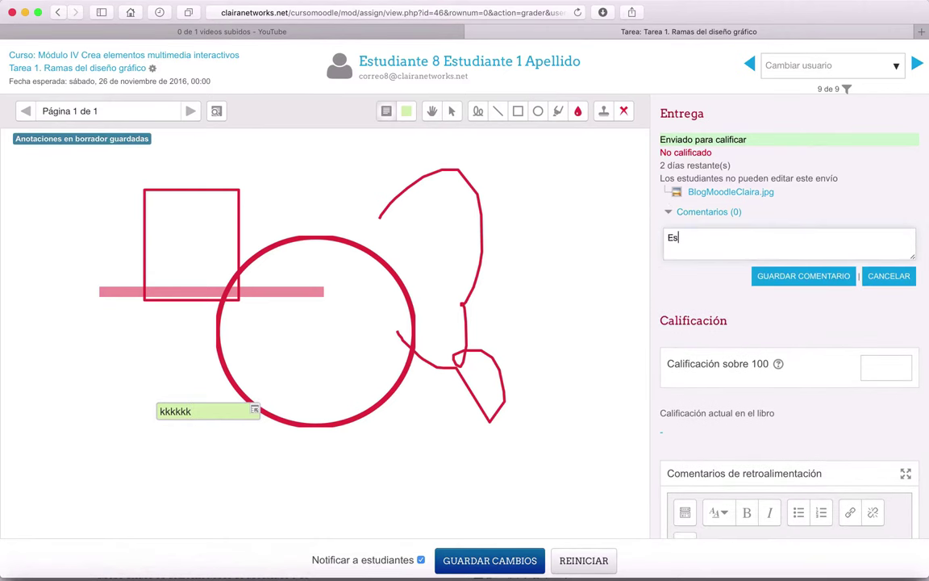
type("Este es un comentario")
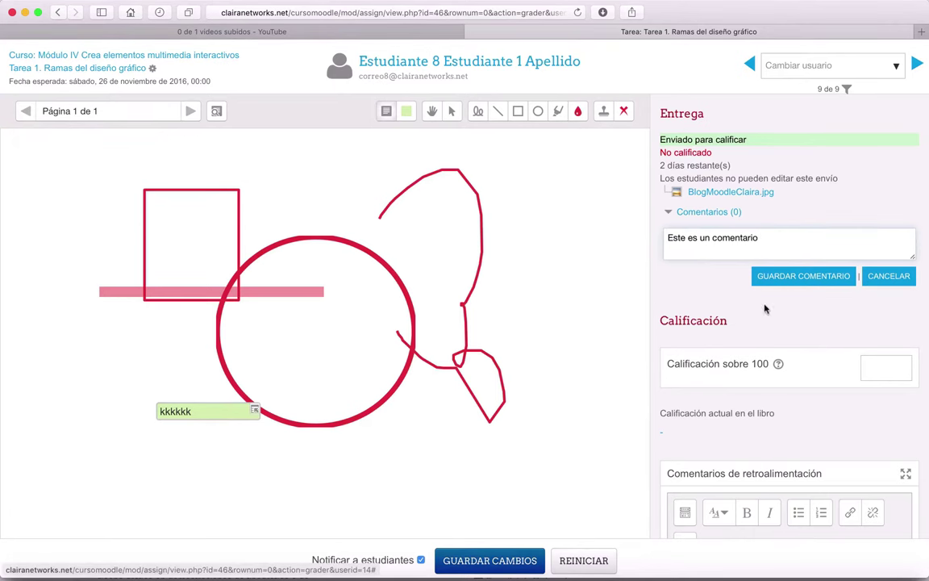
left_click(790, 280)
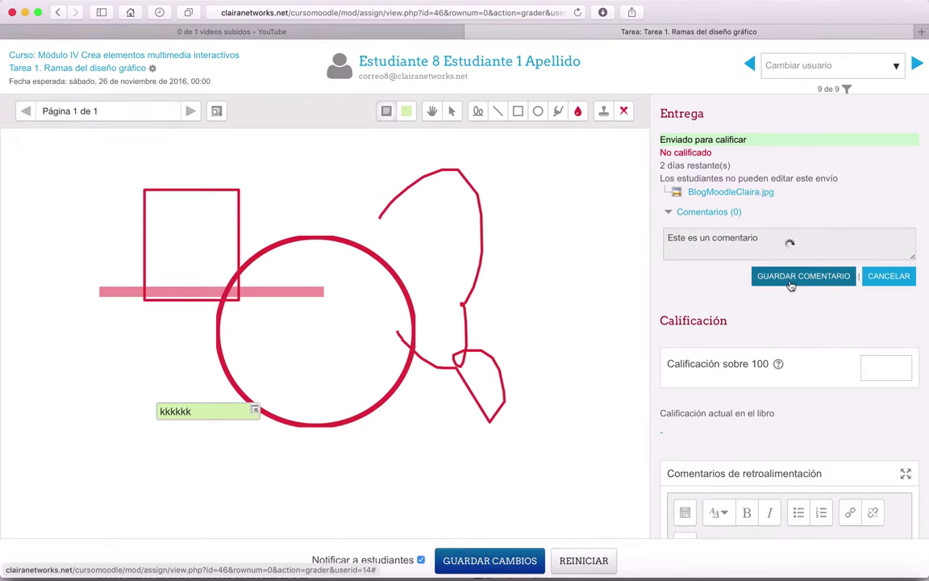
scroll(774, 286, "down", 1)
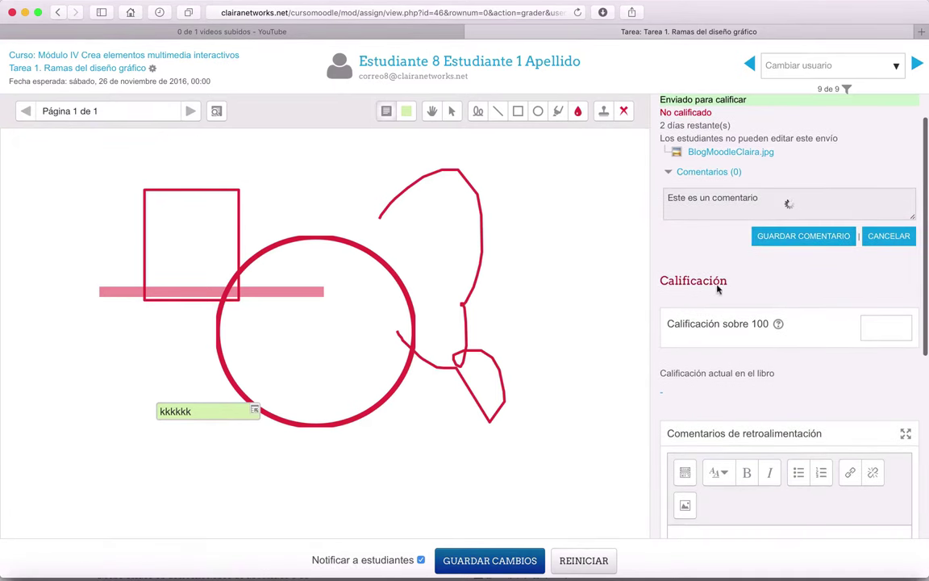
Open the submitted file BlogMoodleClaira.jpg, examine the image up close, and close it again
left_click(730, 152)
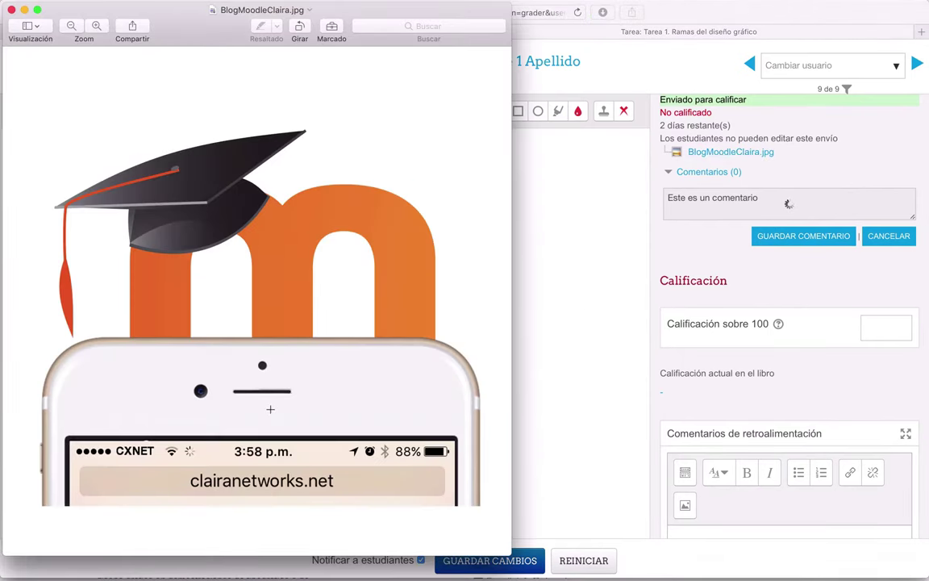
scroll(272, 408, "up", 5)
scroll(270, 409, "down", 5)
scroll(270, 409, "right", 8)
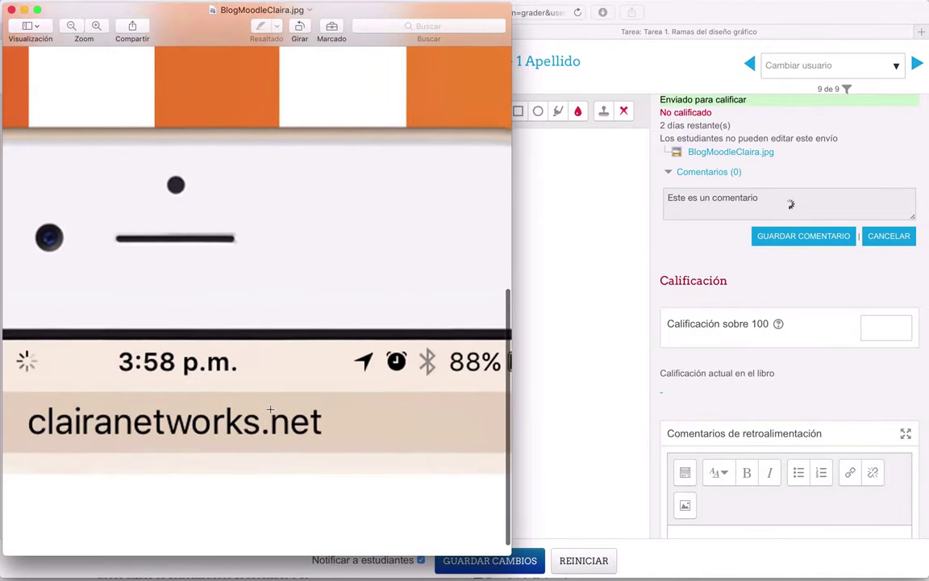
scroll(270, 409, "up", 10)
scroll(270, 409, "left", 5)
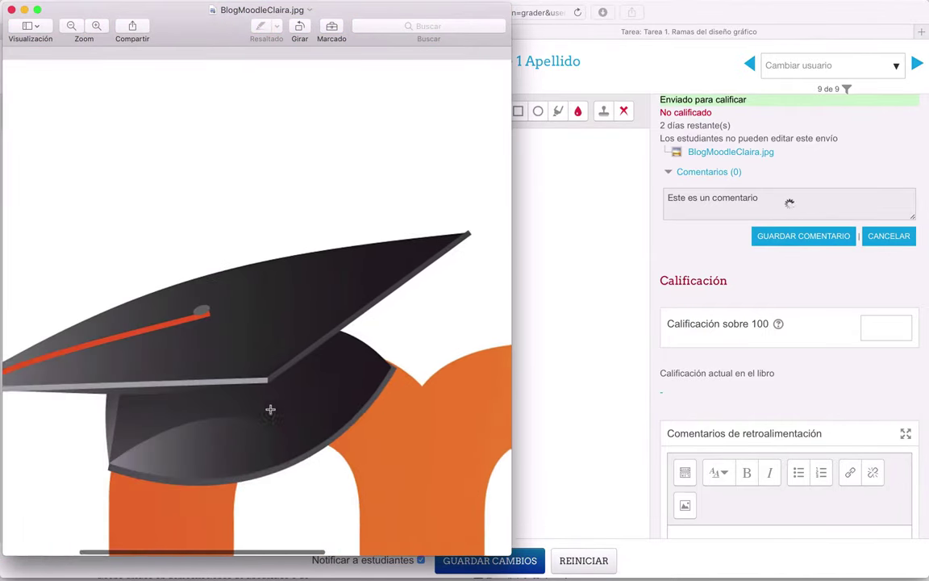
scroll(270, 409, "up", 10)
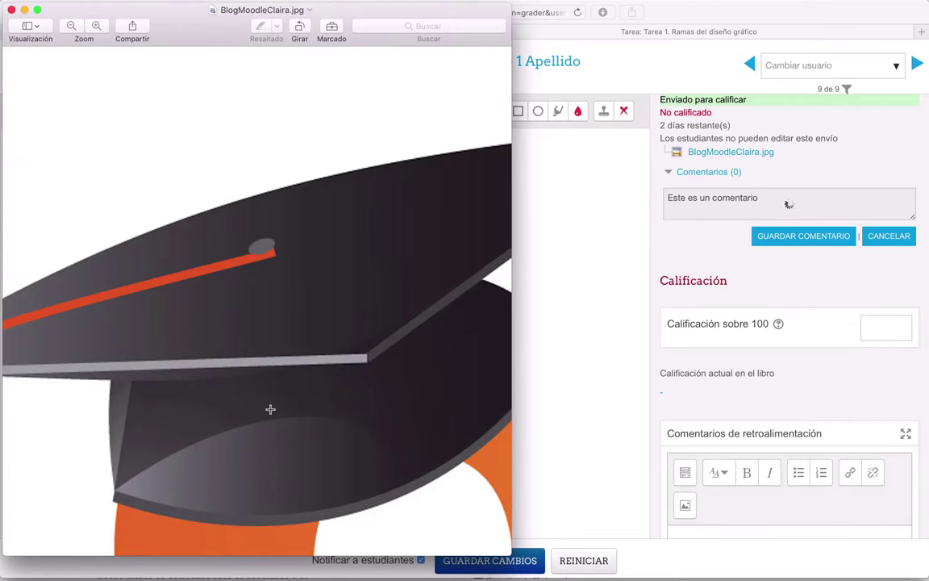
scroll(271, 409, "down", 10)
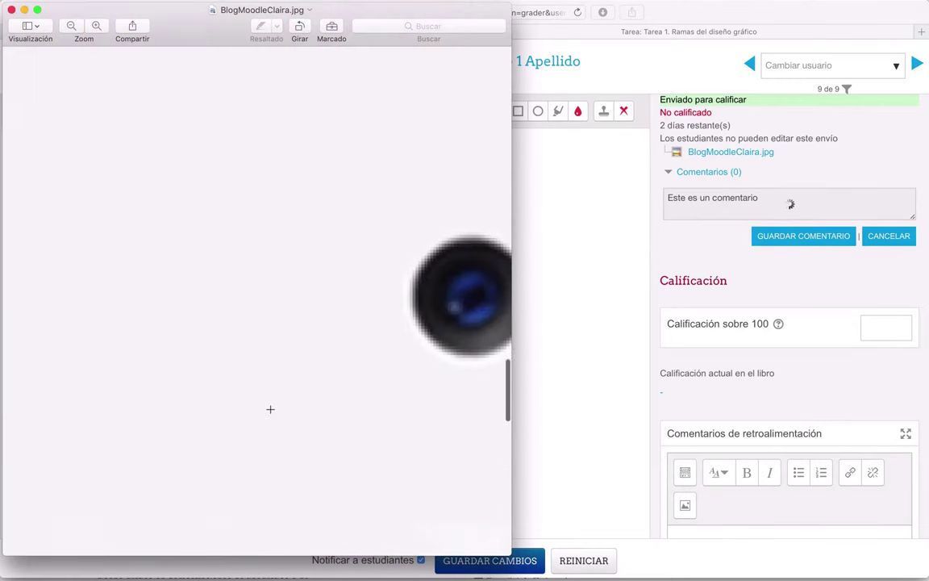
scroll(263, 424, "down", 5)
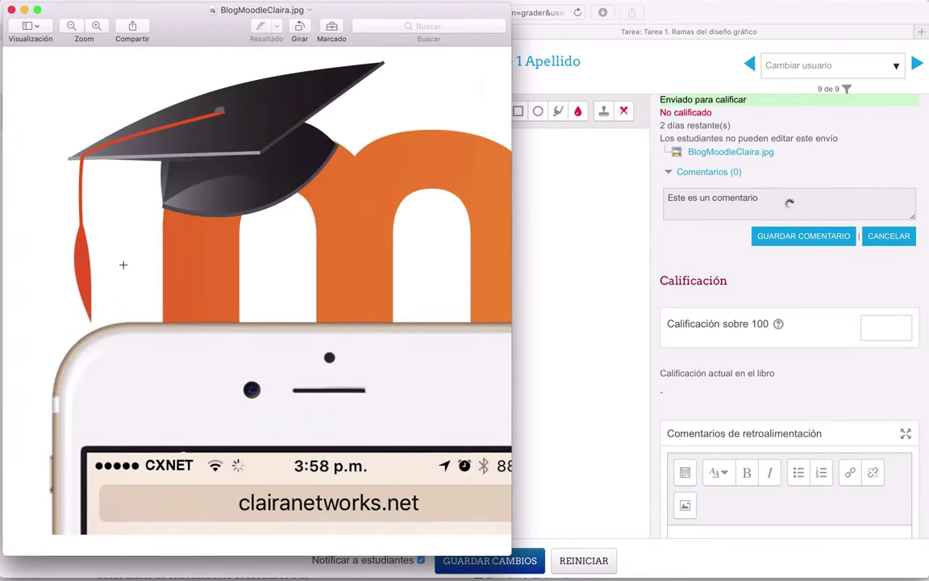
left_click(10, 10)
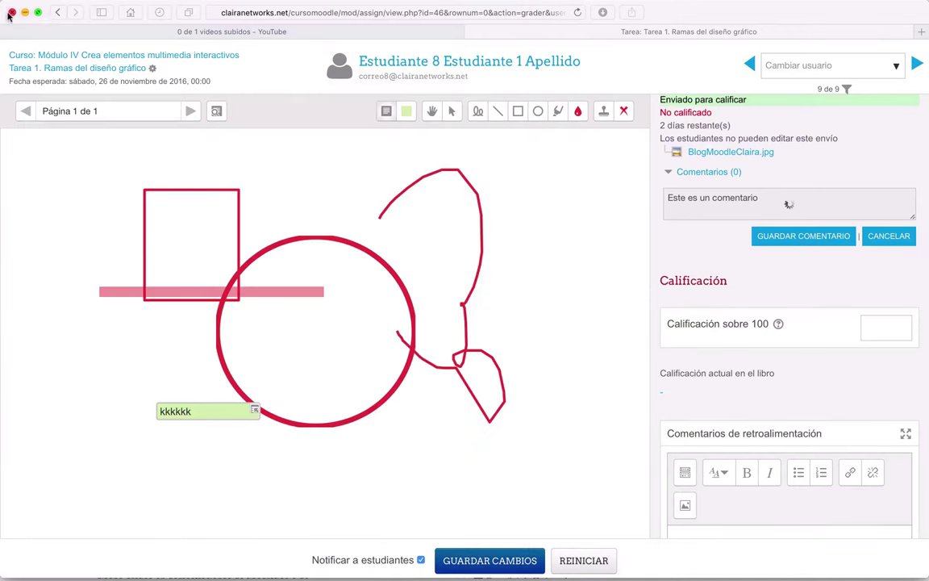
Grade the submission 95 out of 100 and save the grading changes
left_click(713, 291)
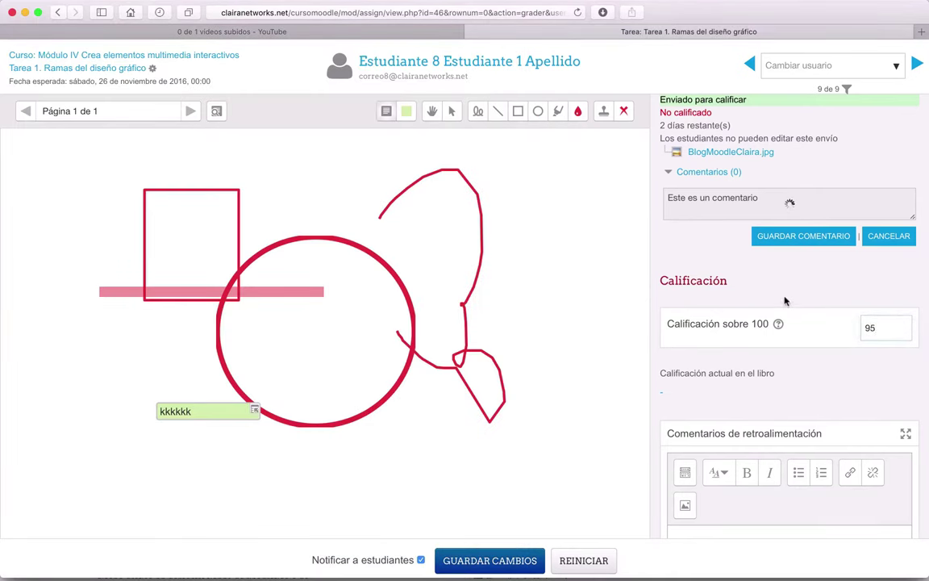
scroll(786, 301, "down", 1)
scroll(784, 301, "down", 4)
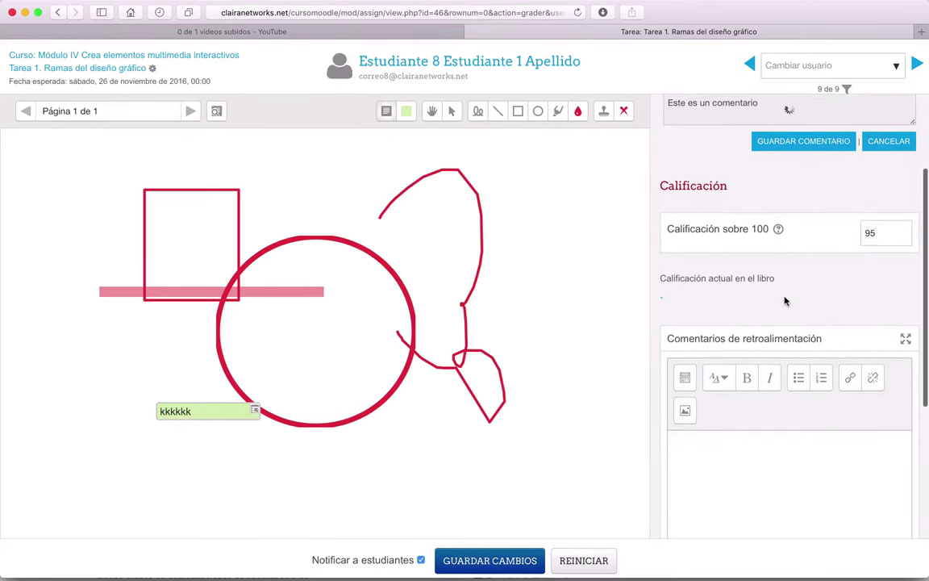
left_click(750, 434)
scroll(749, 434, "down", 1)
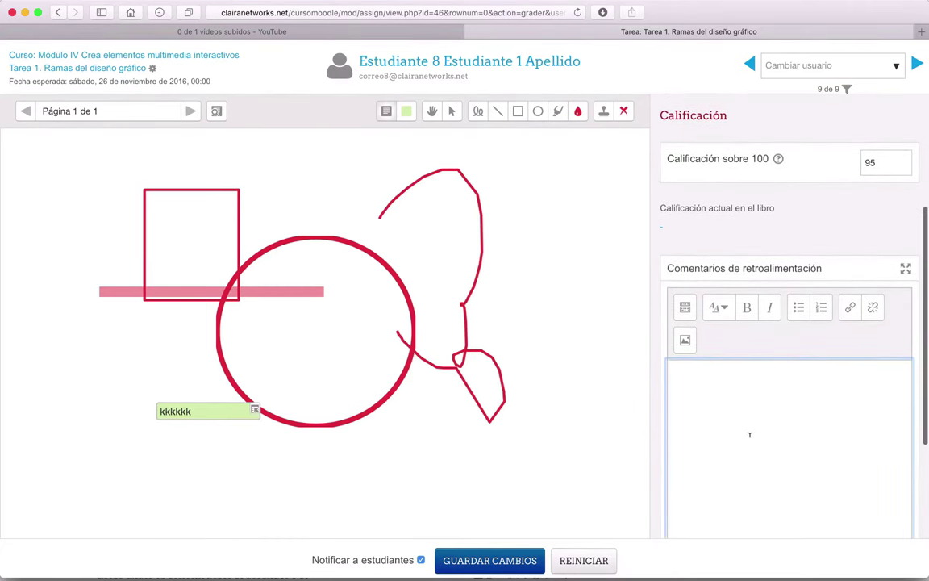
scroll(749, 435, "down", 2)
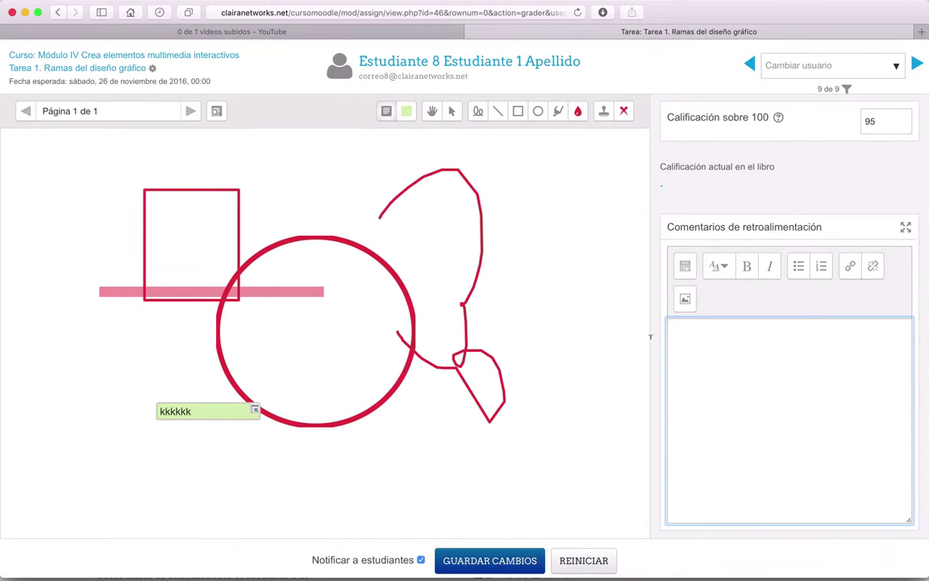
scroll(714, 368, "up", 10)
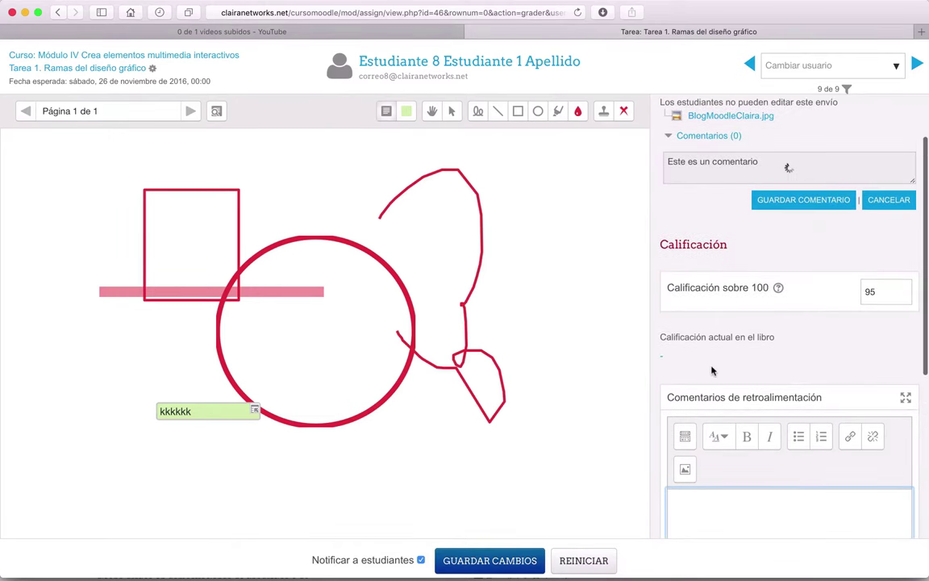
scroll(712, 368, "down", 8)
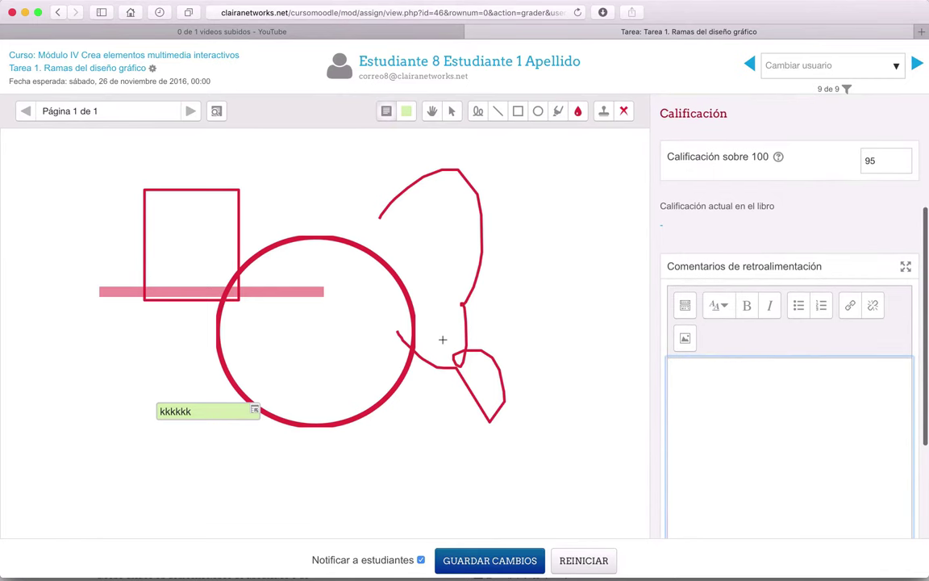
scroll(442, 340, "down", 5)
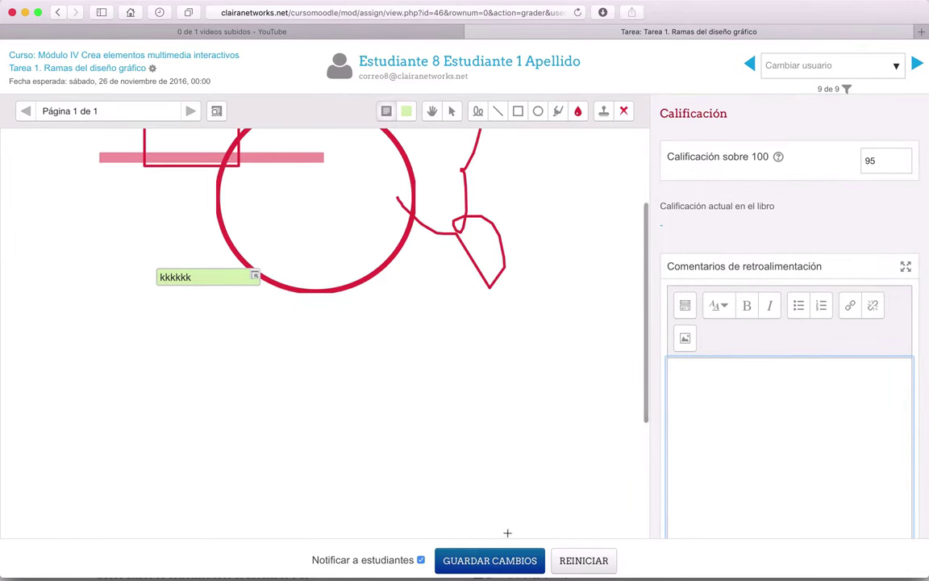
left_click(491, 559)
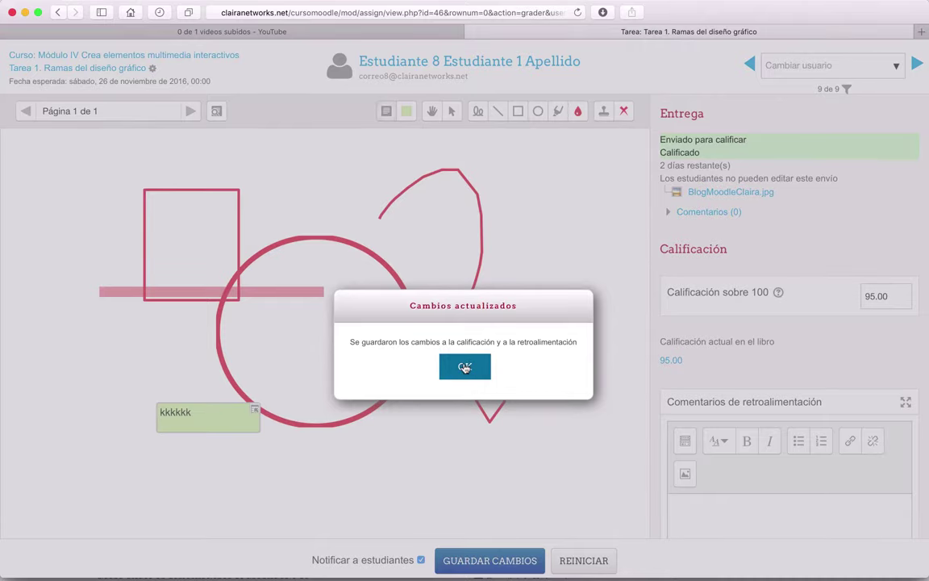
left_click(465, 368)
Switch to the student's session in Firefox, reload the assignment page and examine the submission status and Retroalimentación section
key("ctrl+Up")
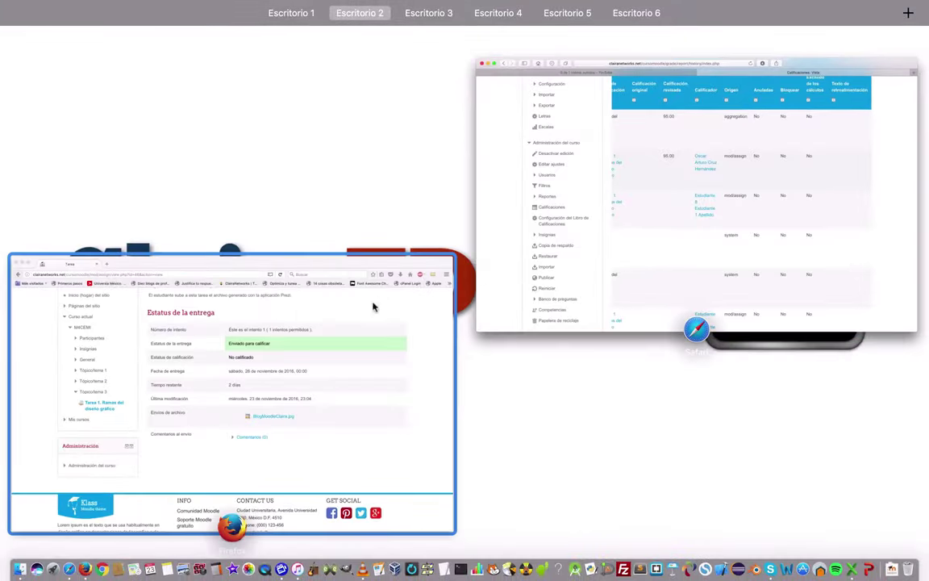
left_click(311, 380)
scroll(487, 417, "up", 2)
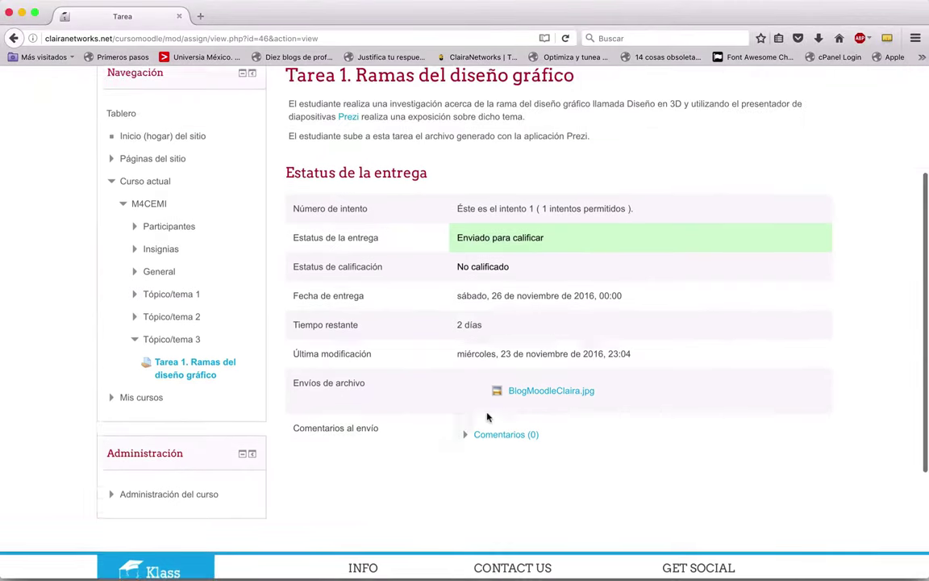
scroll(487, 417, "down", 5)
scroll(490, 410, "up", 4)
scroll(487, 417, "up", 3)
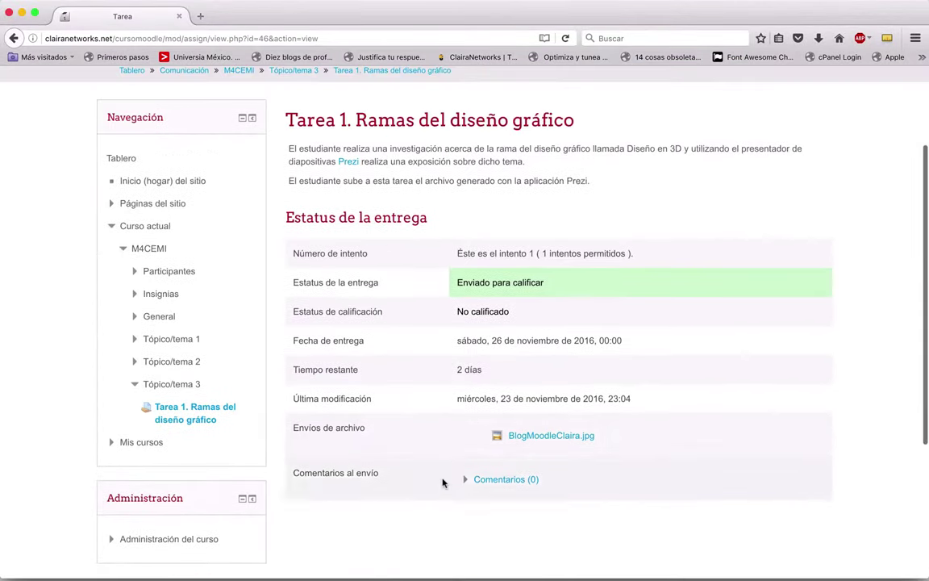
scroll(442, 481, "down", 5)
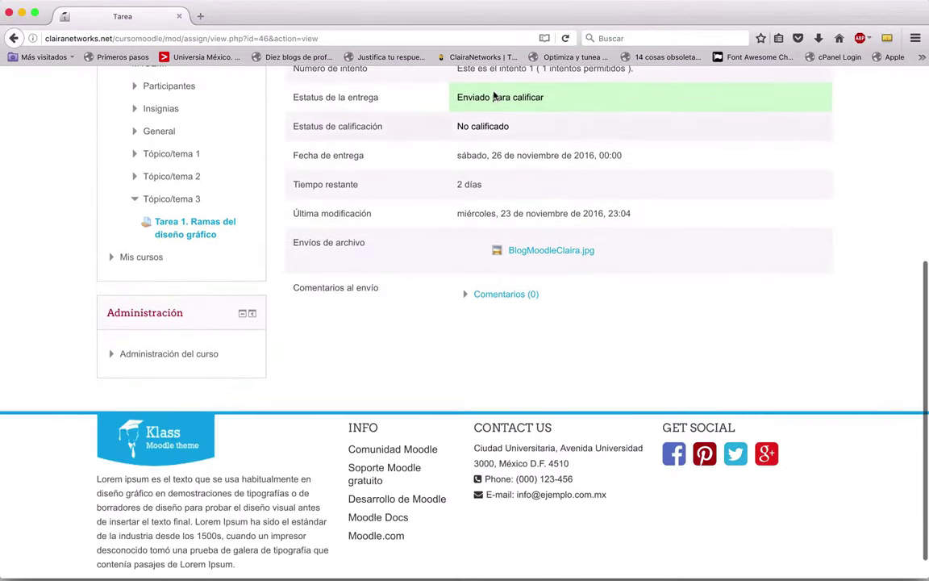
left_click(565, 38)
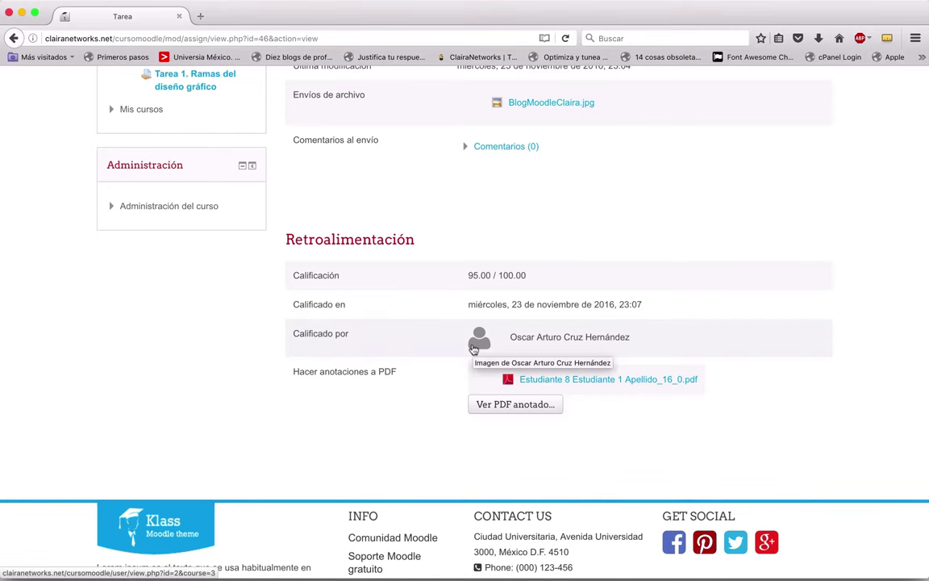
scroll(344, 367, "down", 2)
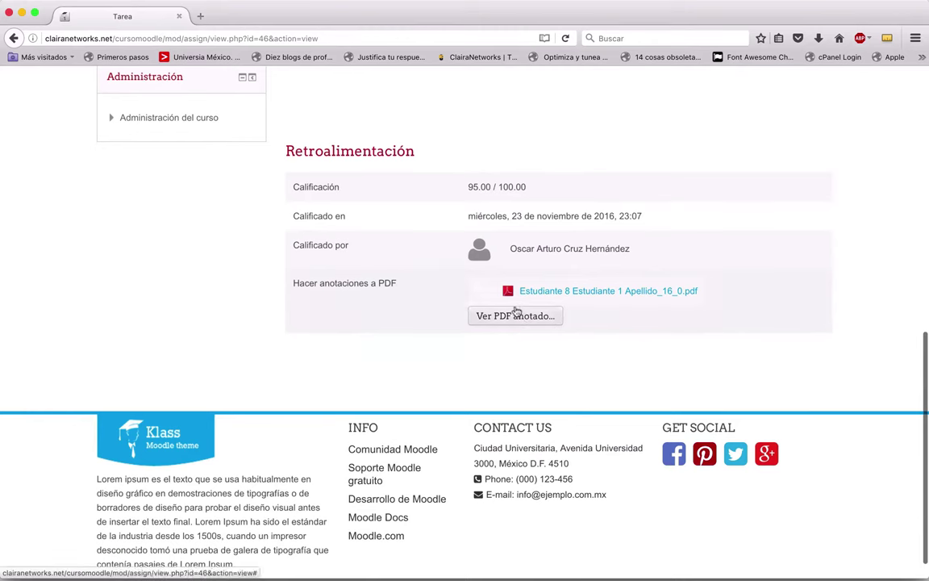
Open the annotated feedback PDF with Preview, check the teacher's annotations and close it
left_click(633, 291)
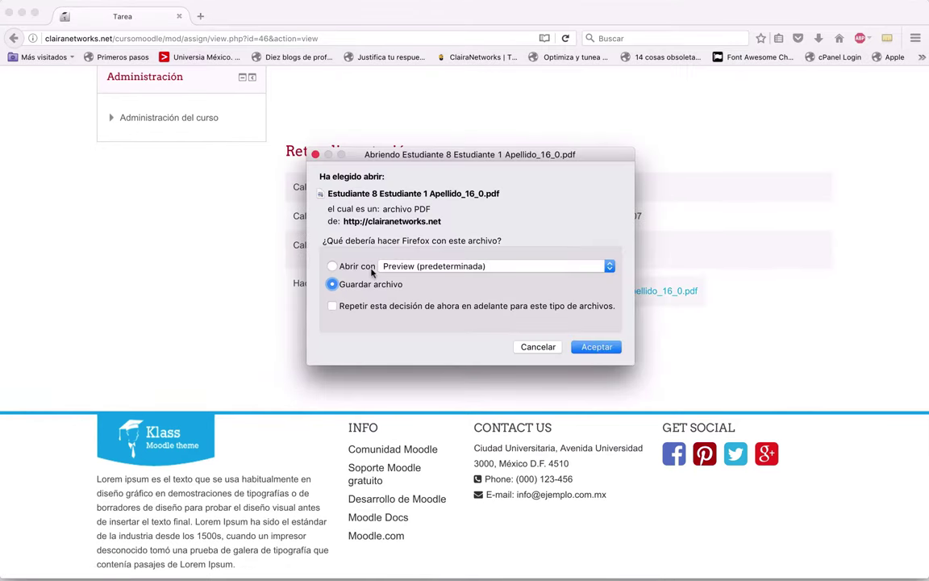
left_click(370, 270)
key("Return")
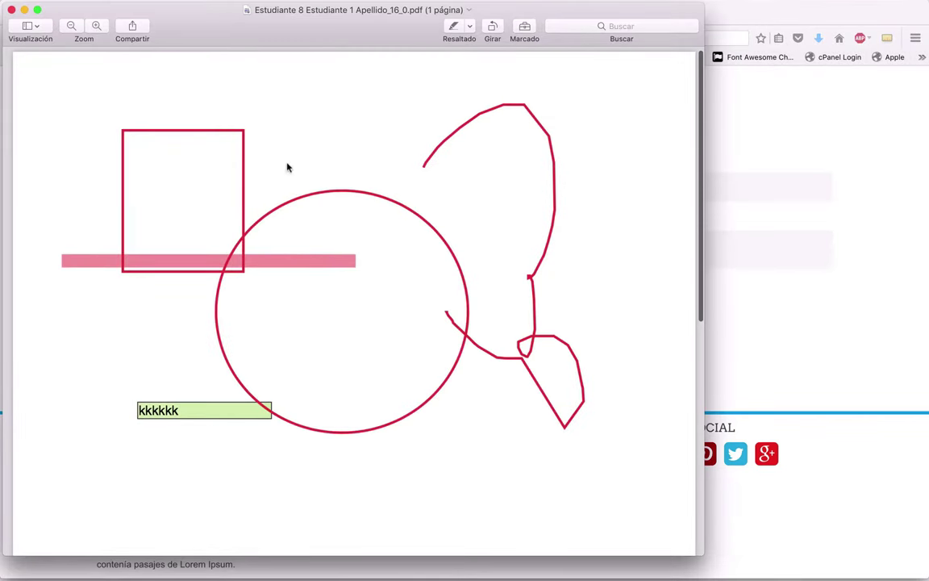
left_click(11, 9)
Open the student's course grade report and examine the grade, percentage and course contribution for Tarea 1
scroll(607, 359, "up", 5)
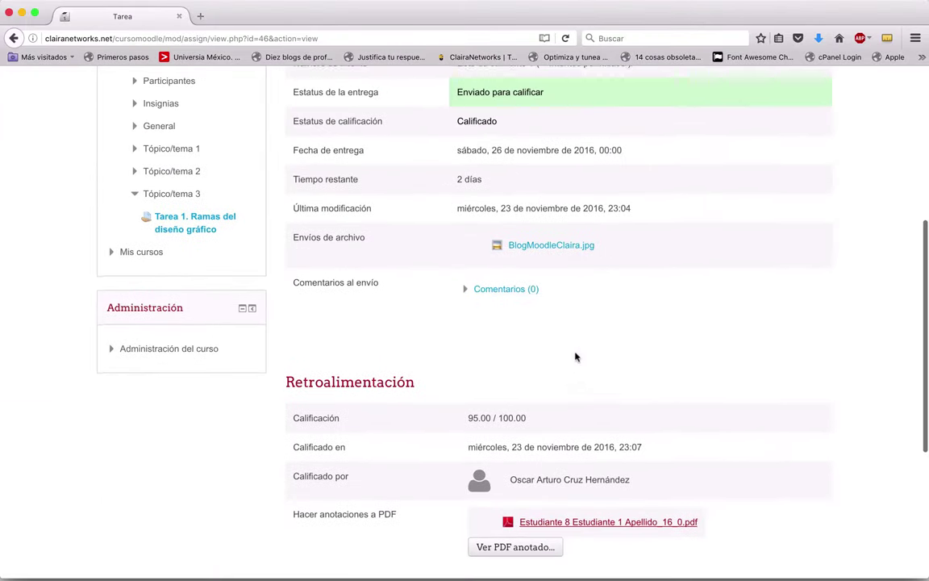
left_click(159, 350)
left_click(155, 375)
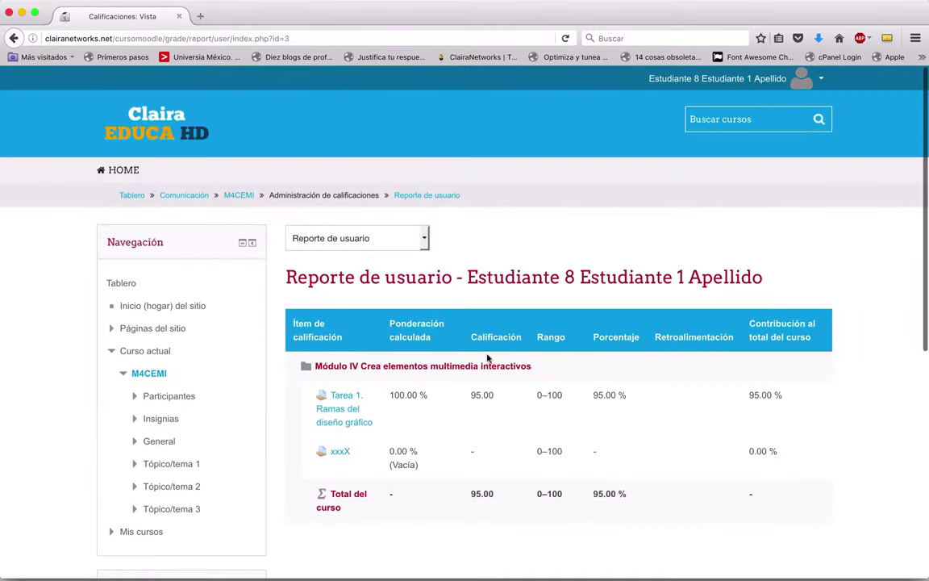
scroll(713, 371, "down", 5)
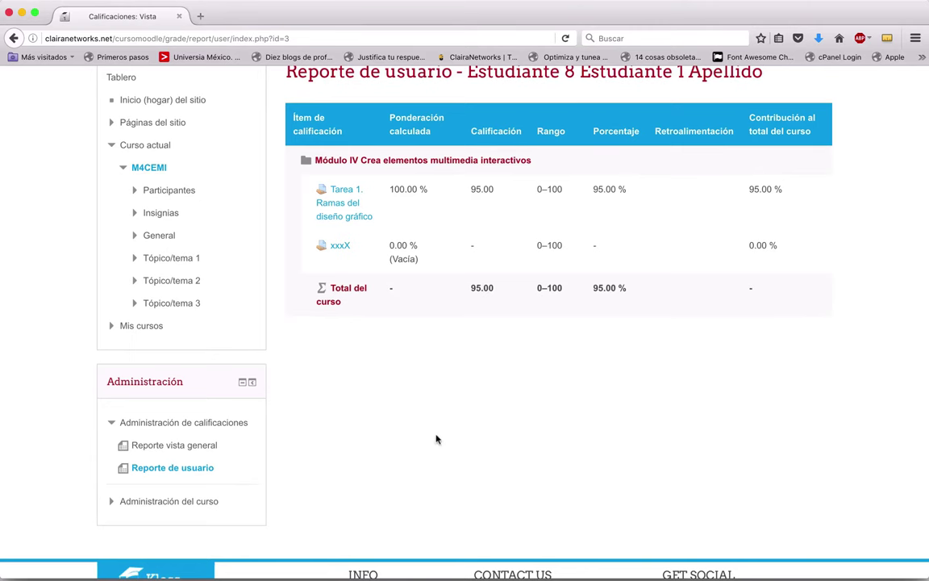
scroll(435, 439, "down", 1)
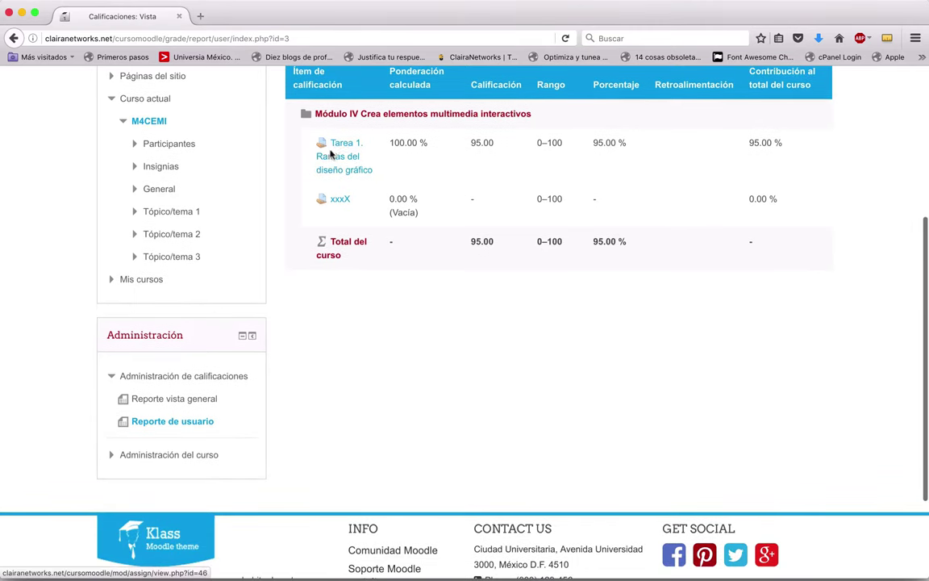
Open Tarea 1. Ramas del diseño gráfico from the grade report and review its submission status and feedback
left_click(331, 157)
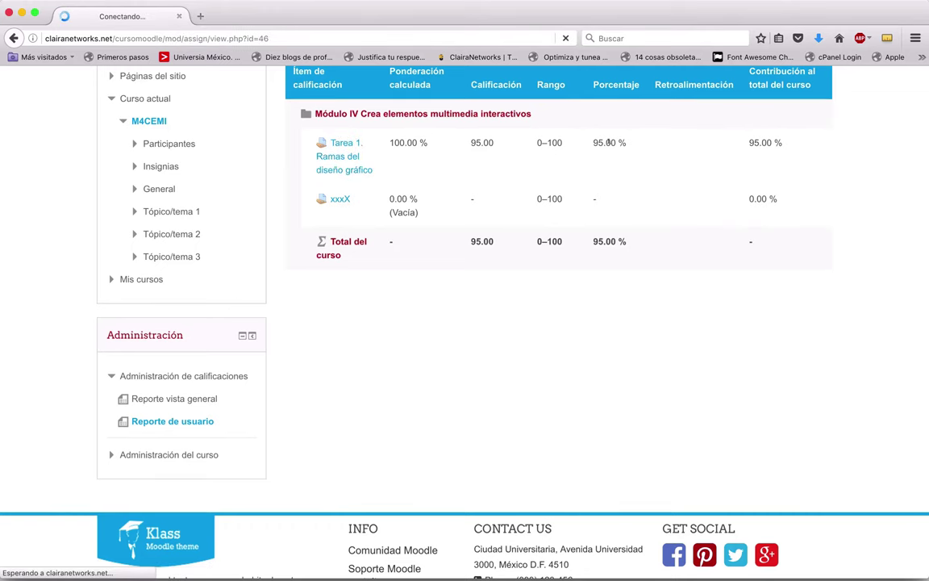
scroll(622, 419, "down", 3)
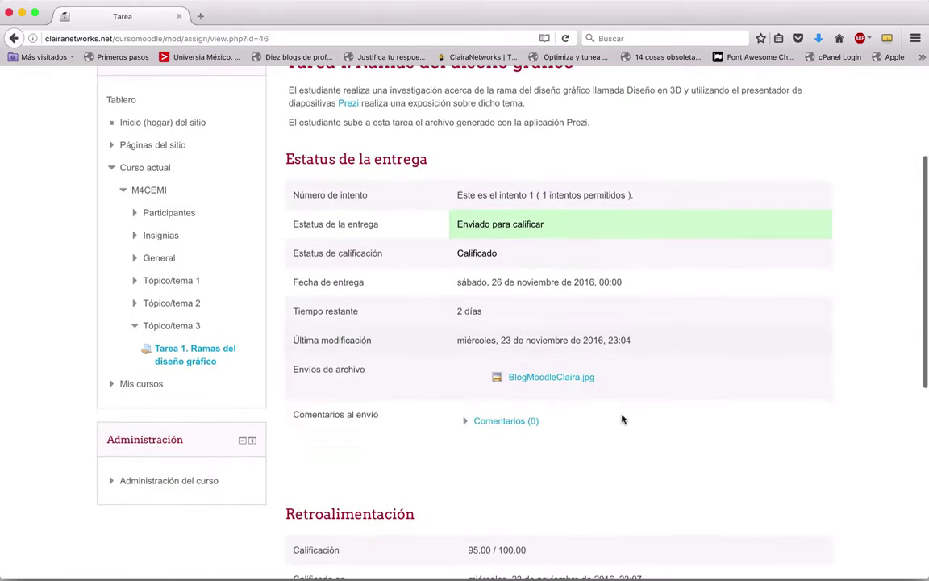
scroll(622, 418, "down", 2)
scroll(622, 419, "down", 3)
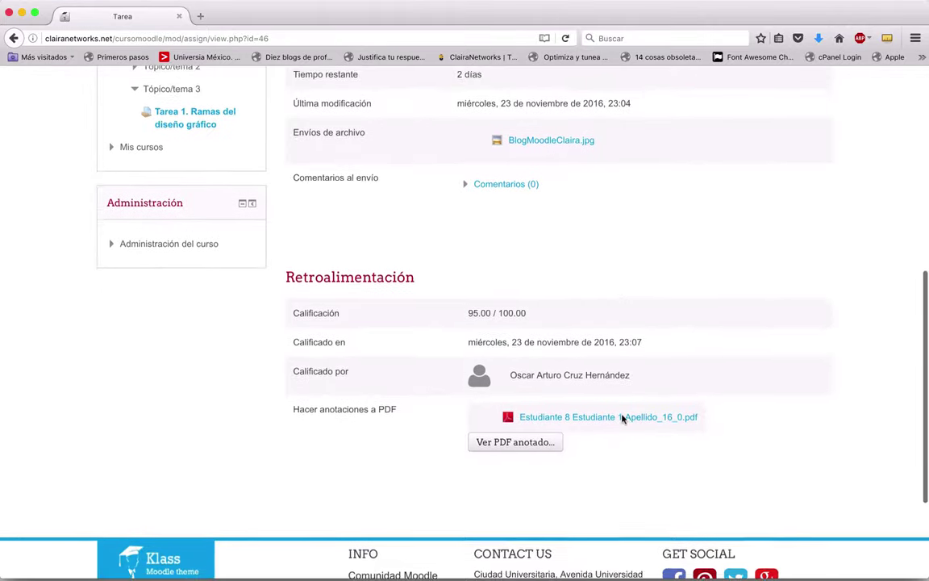
scroll(622, 419, "up", 5)
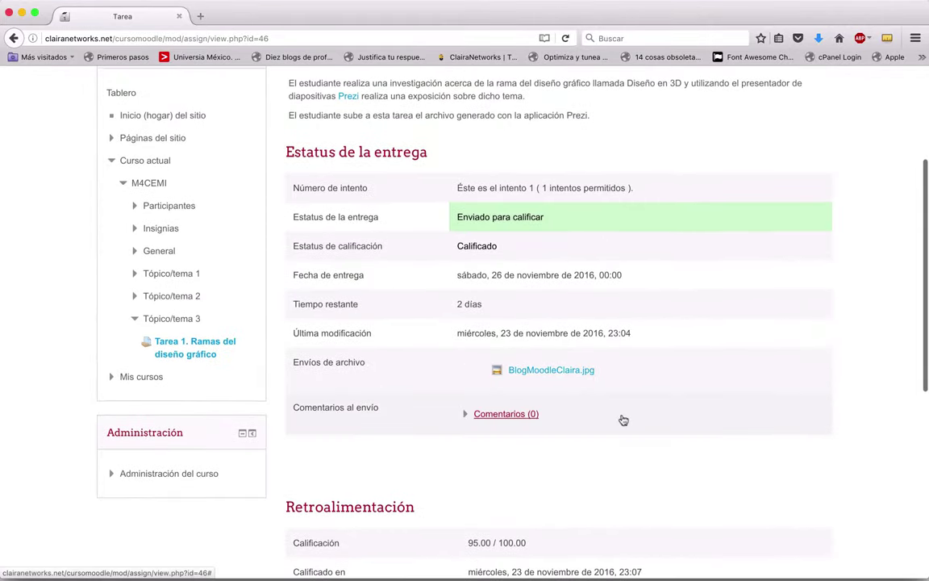
scroll(622, 418, "up", 5)
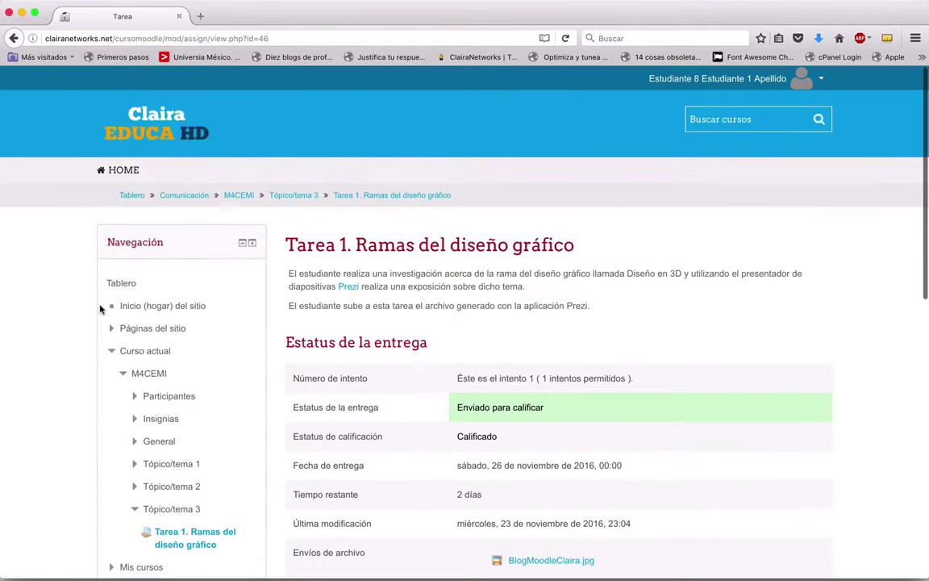
Switch back to Safari and open the Gmail inbox in a new tab
key("ctrl+Up")
left_click(580, 273)
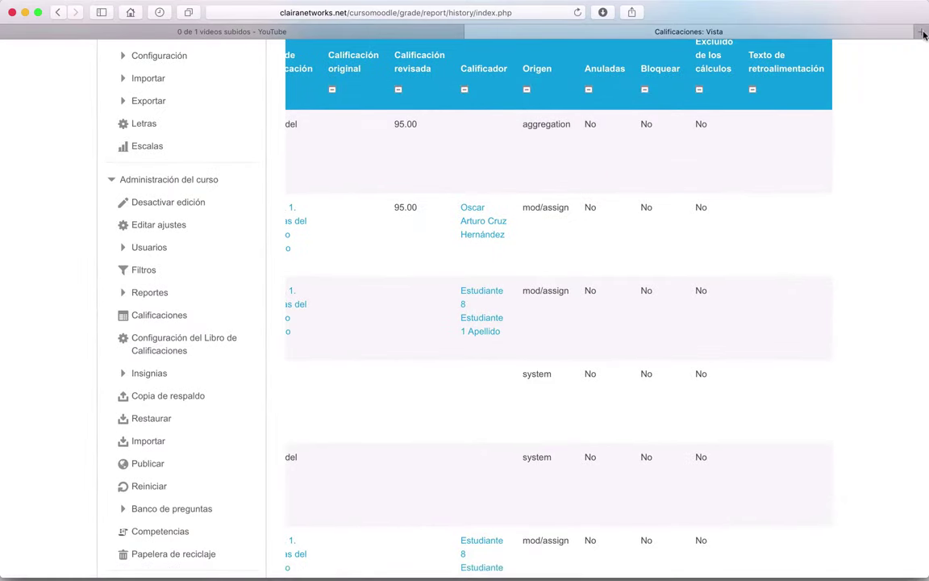
key("super+t")
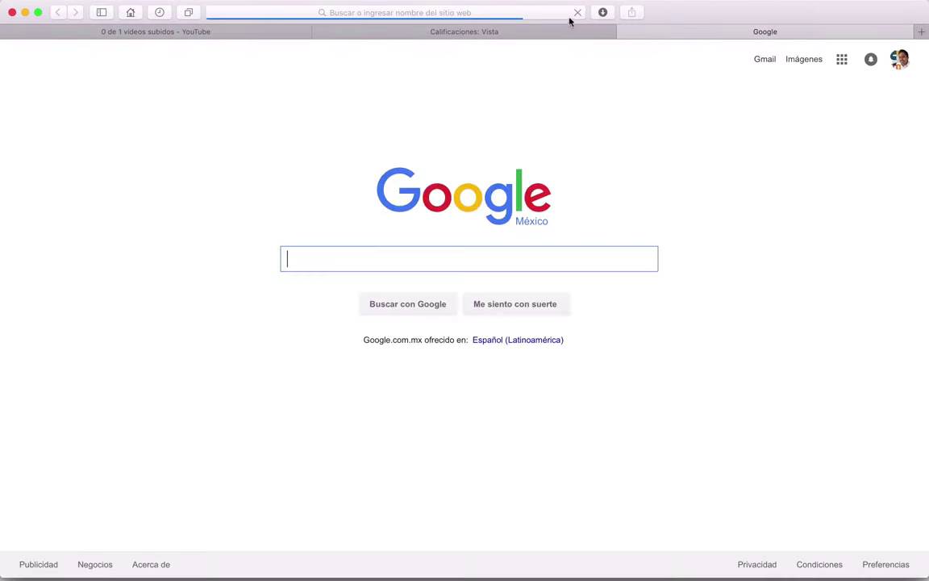
left_click(764, 60)
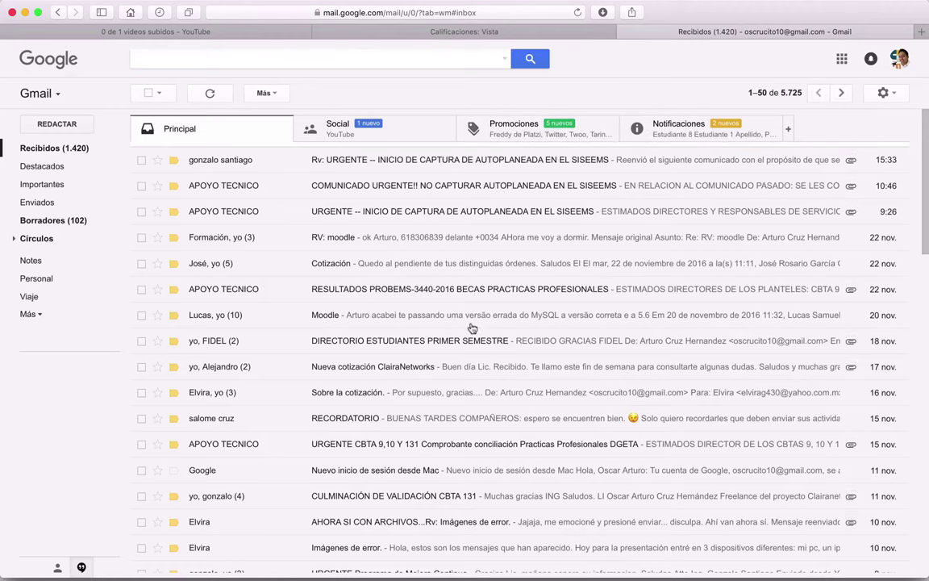
Open the newest Tarea 1. Ramas del diseño gráfico submission notice under Notificaciones and read its message about the updated submission
left_click(718, 136)
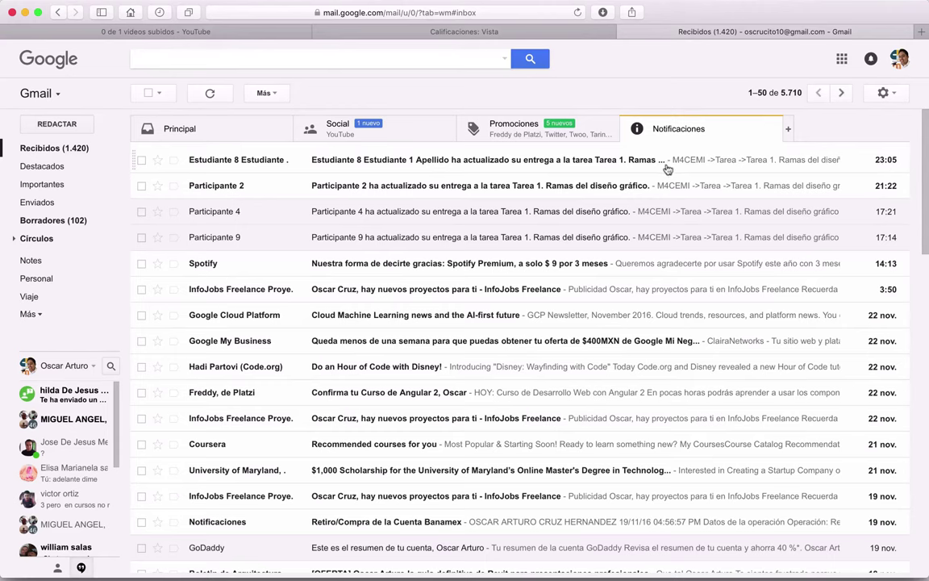
left_click(260, 169)
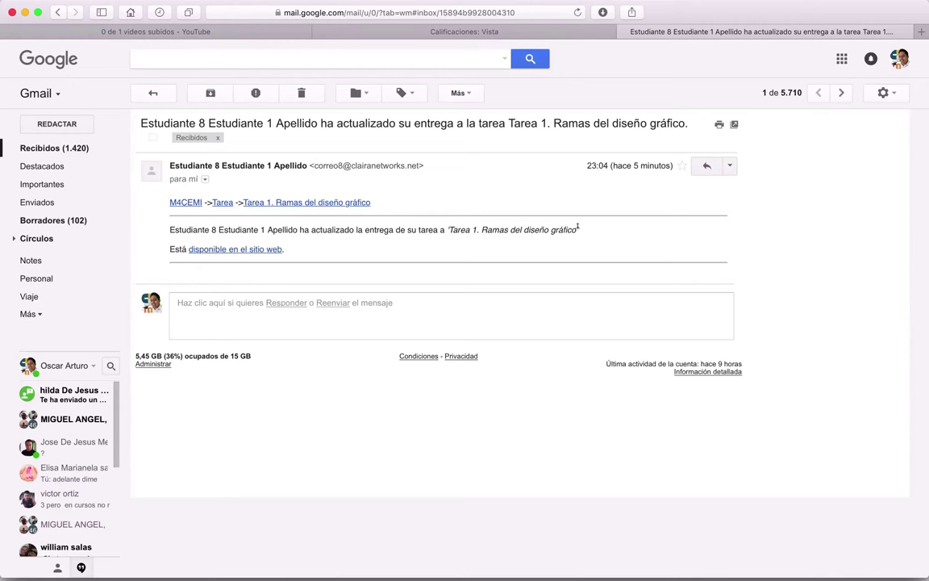
triple_click(309, 230)
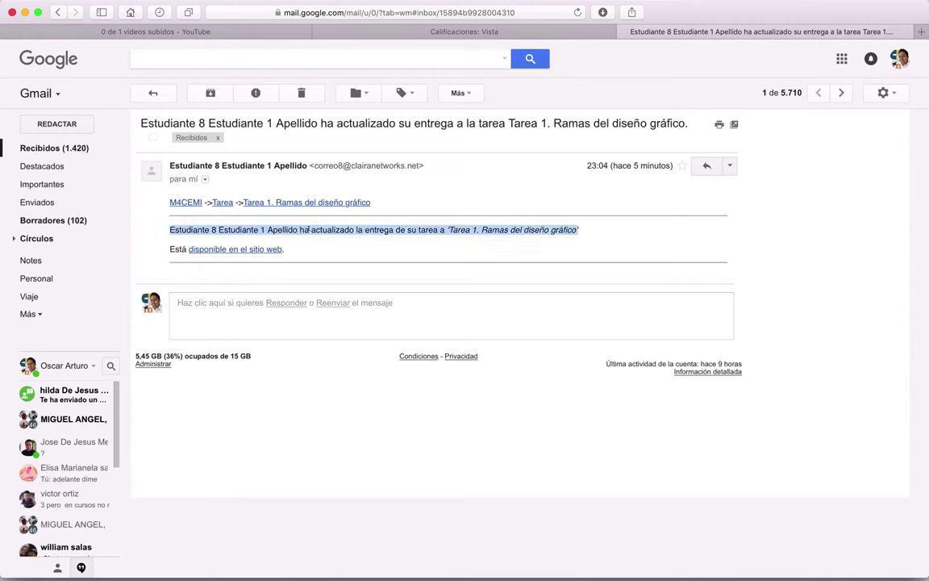
left_click(335, 230)
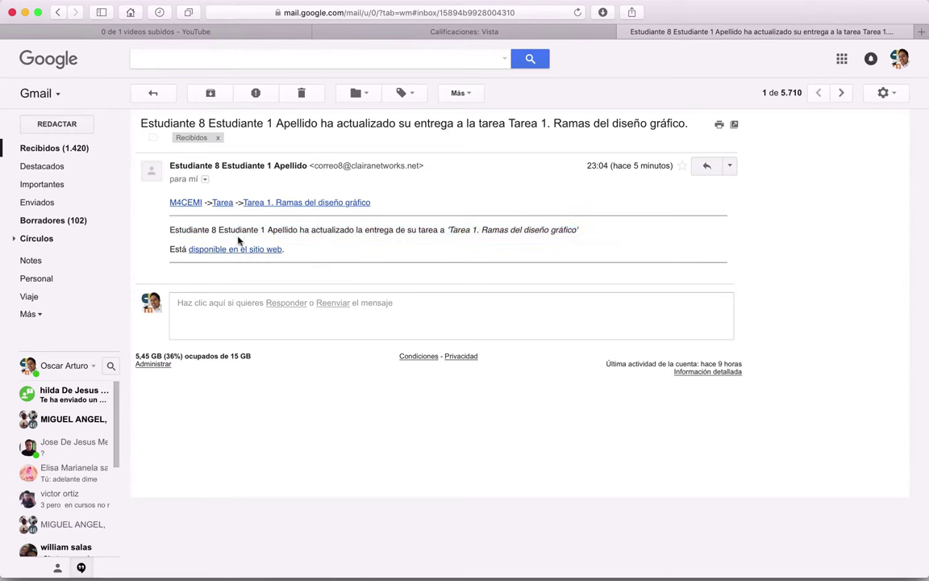
triple_click(340, 229)
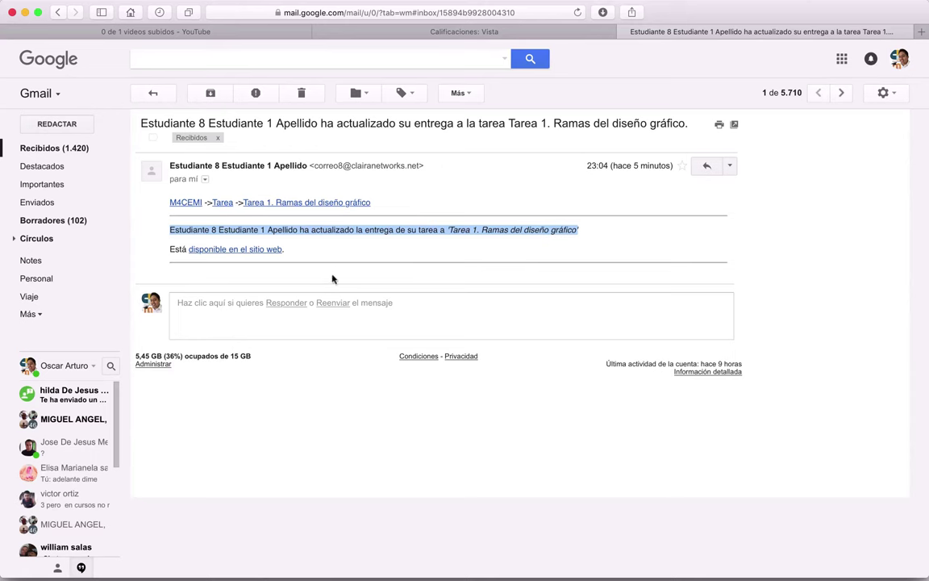
left_click(349, 239)
triple_click(334, 230)
Follow the notice's "disponible en el sitio web" link, review the assignment's Sumario de calificaciones and close that page
left_click(244, 250)
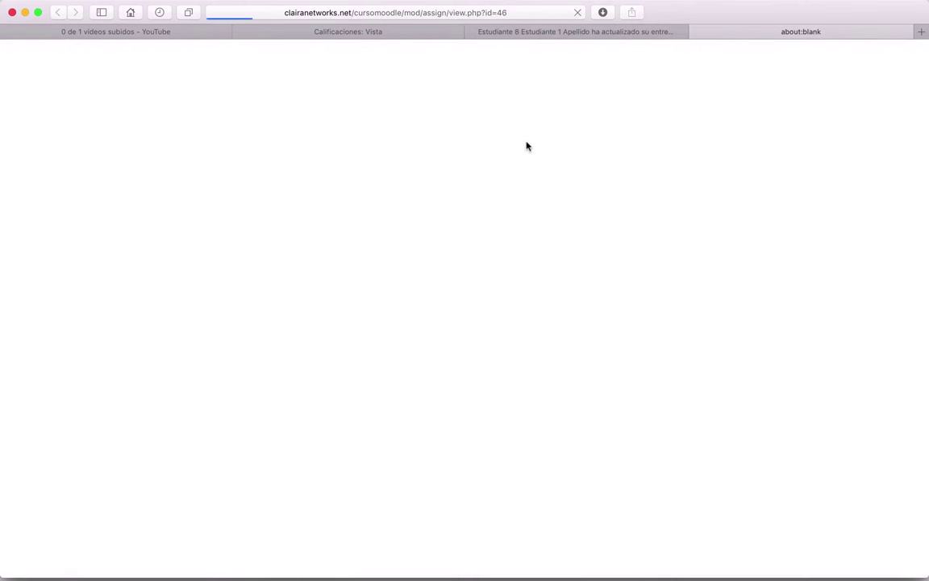
left_click(556, 32)
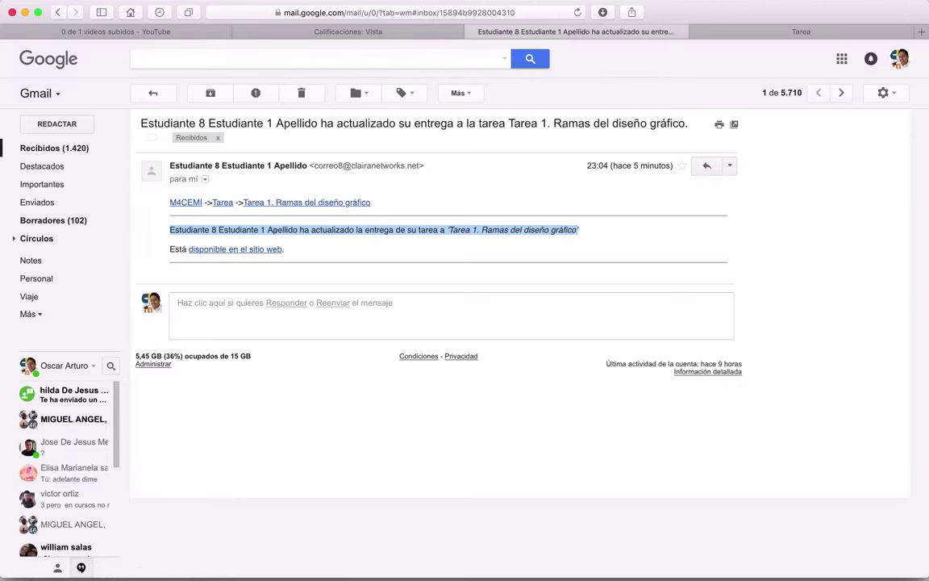
left_click(725, 32)
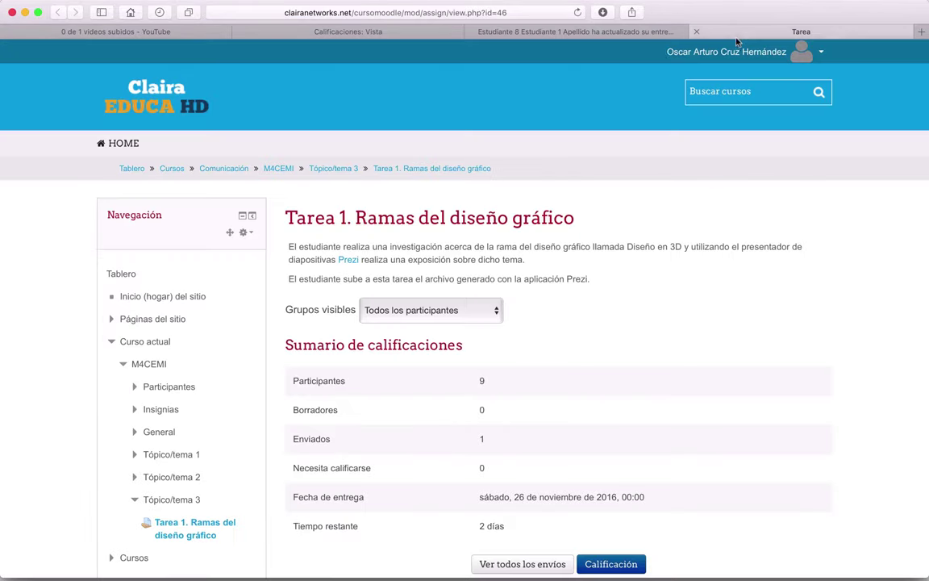
scroll(577, 379, "down", 5)
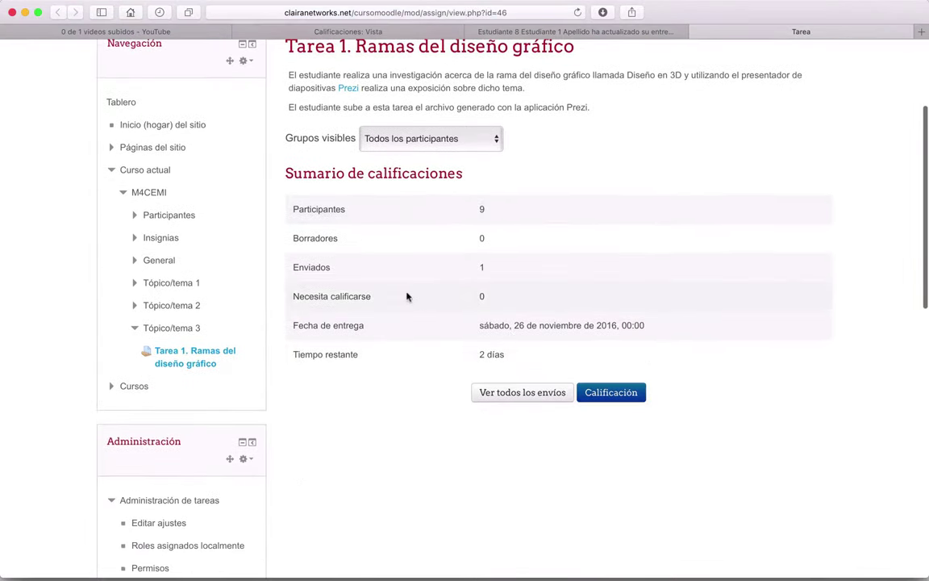
key("super+w")
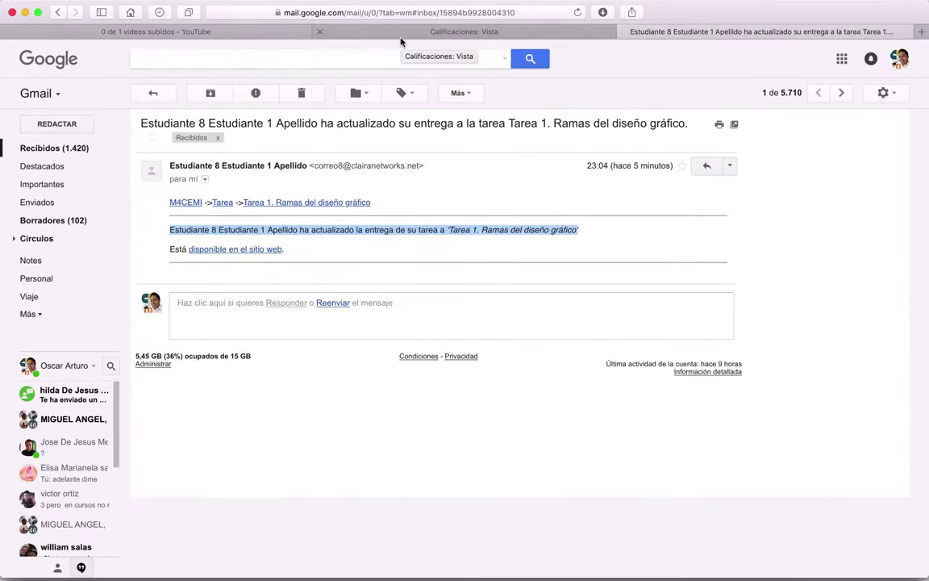
Return to the Moodle grade history page, go to the Tablero and look over its blocks down to Eventos próximos
left_click(469, 32)
scroll(415, 429, "up", 5)
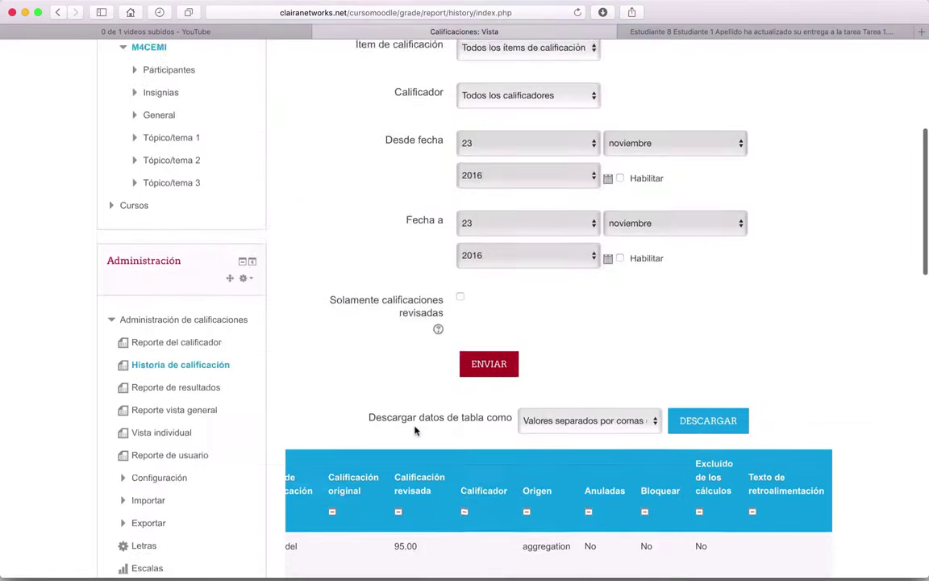
scroll(414, 430, "up", 5)
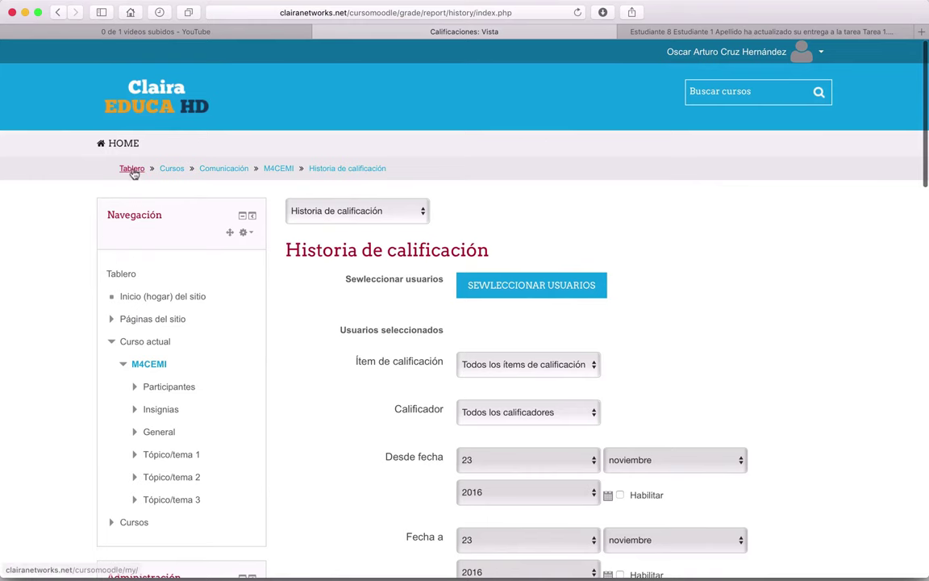
left_click(134, 171)
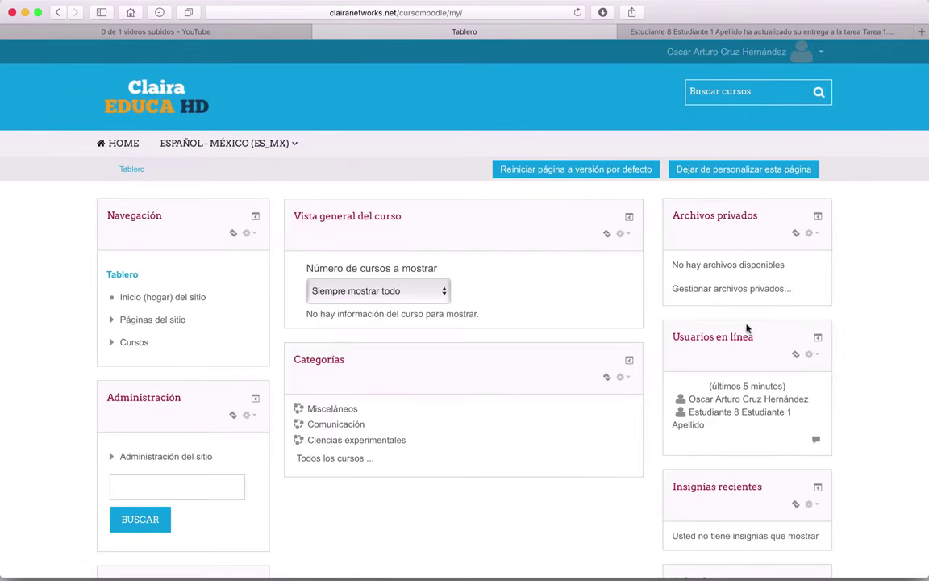
scroll(879, 379, "down", 5)
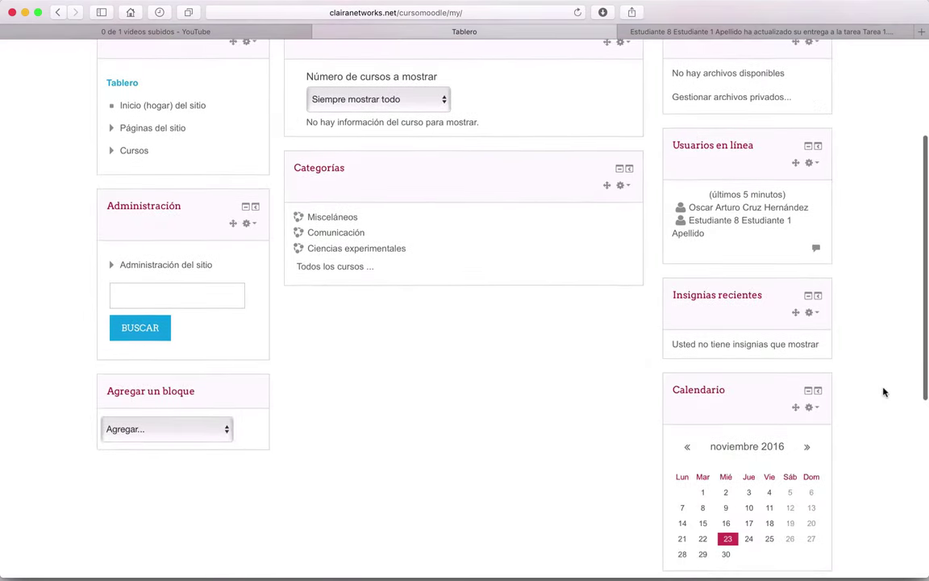
scroll(883, 392, "down", 9)
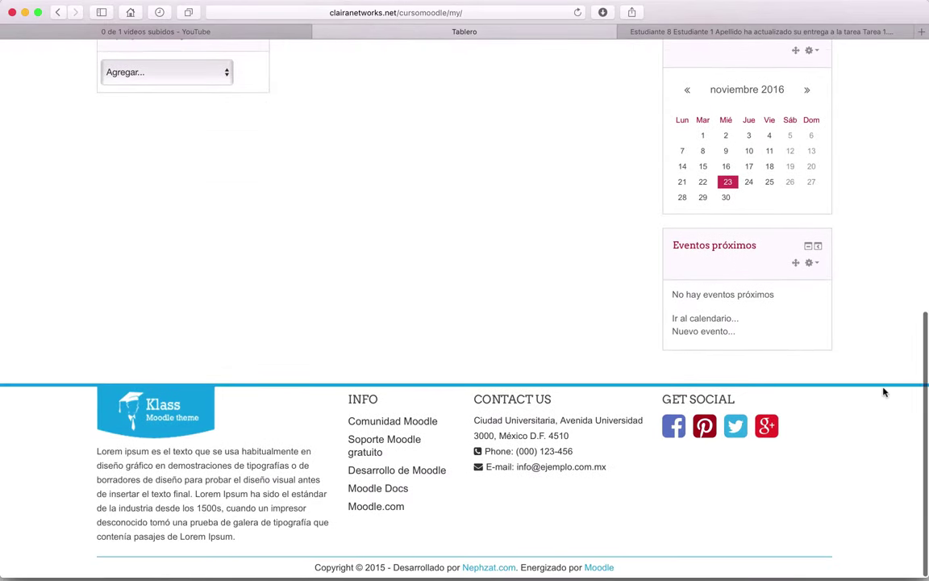